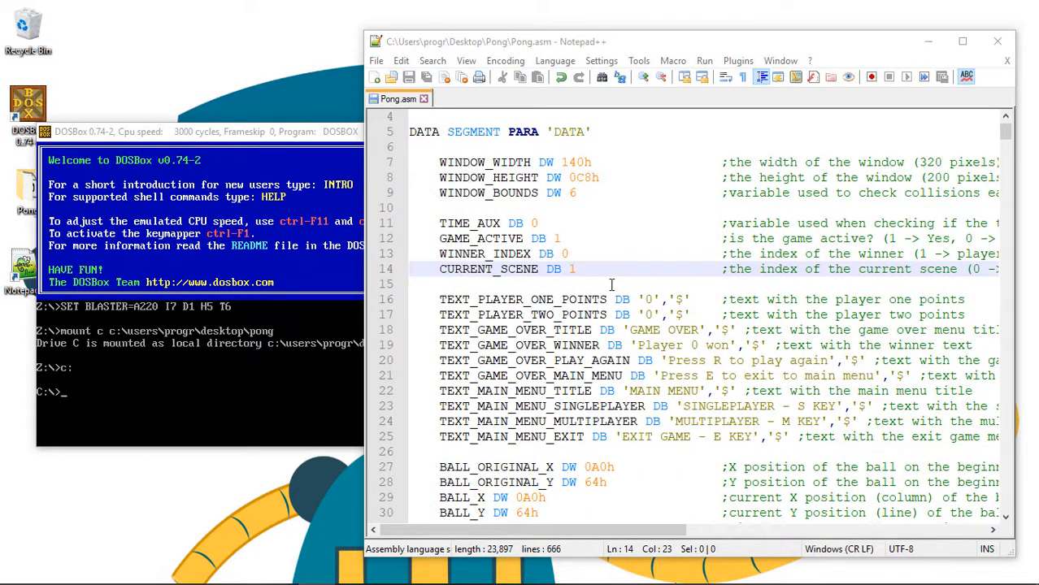
Change CURRENT_SCENE's initial DB value from 1 to 0 and save Pong.asm
drag(578, 269, 572, 268)
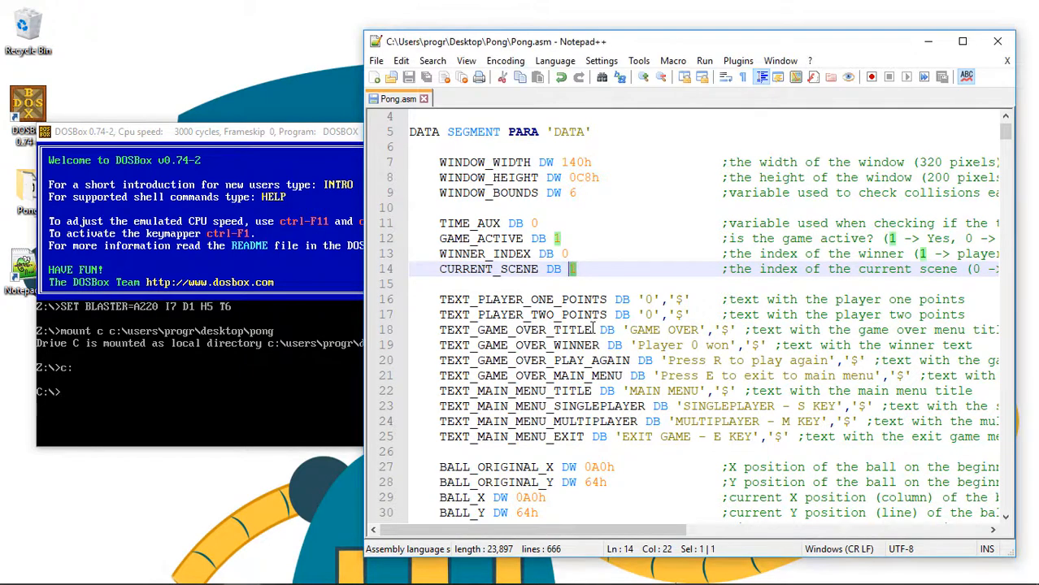
text(0)
key(ctrl+s)
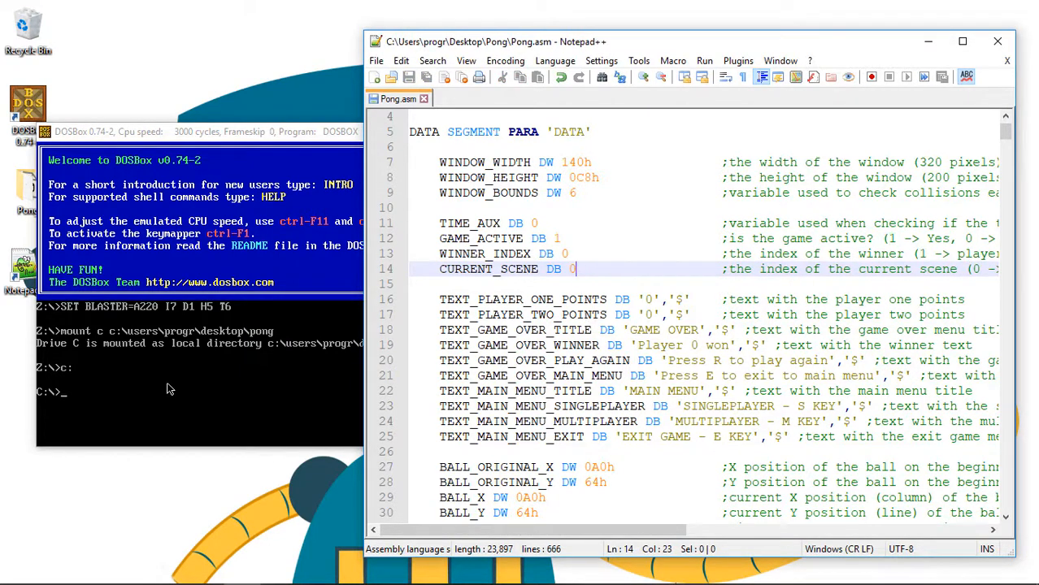
Run MASM /A PONG.ASM and LINK PONG with default outputs, then launch PONG
click(175, 390)
text(MASM)
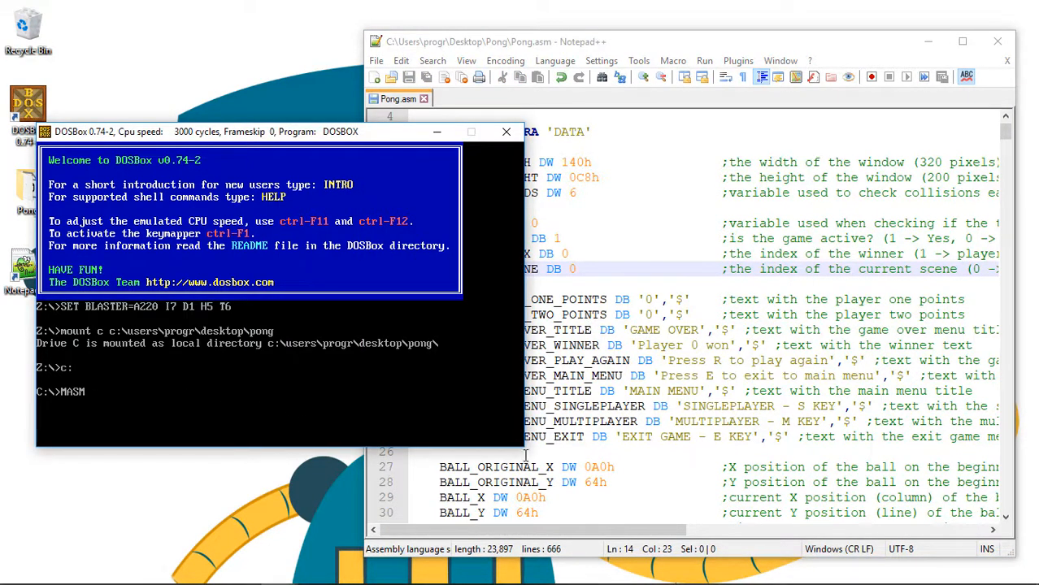
text( /A PONG.A)
text(SM)
key(Return)
key(Return)
key(Return)
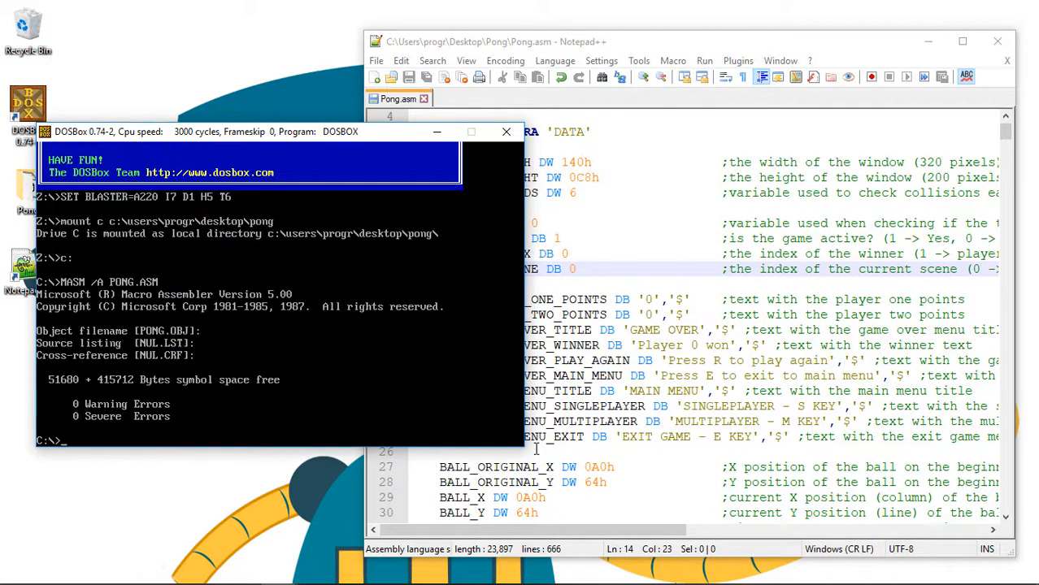
text(ONG)
key(Return)
key(Return)
key(Return)
key(Return)
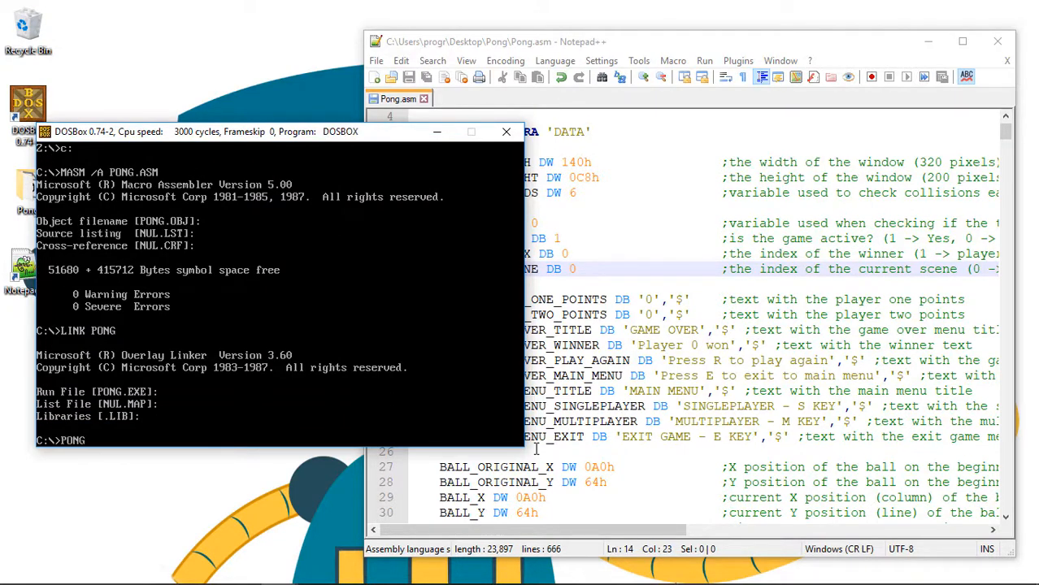
text(NG)
key(Return)
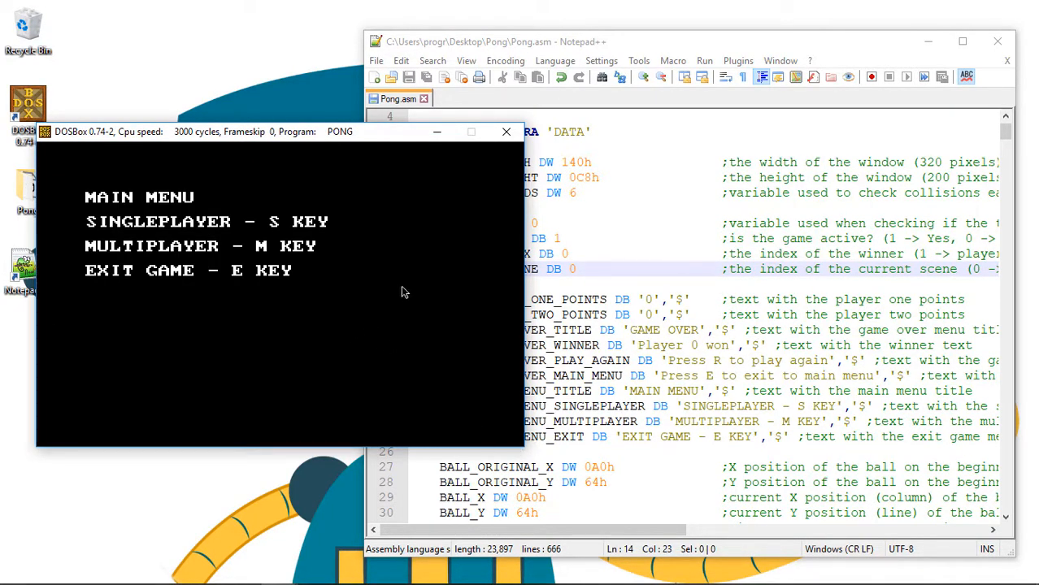
Close DOSBox, maximize Notepad++ and go to the end of the INT 16h key-wait line
click(503, 134)
drag(640, 53, 508, 52)
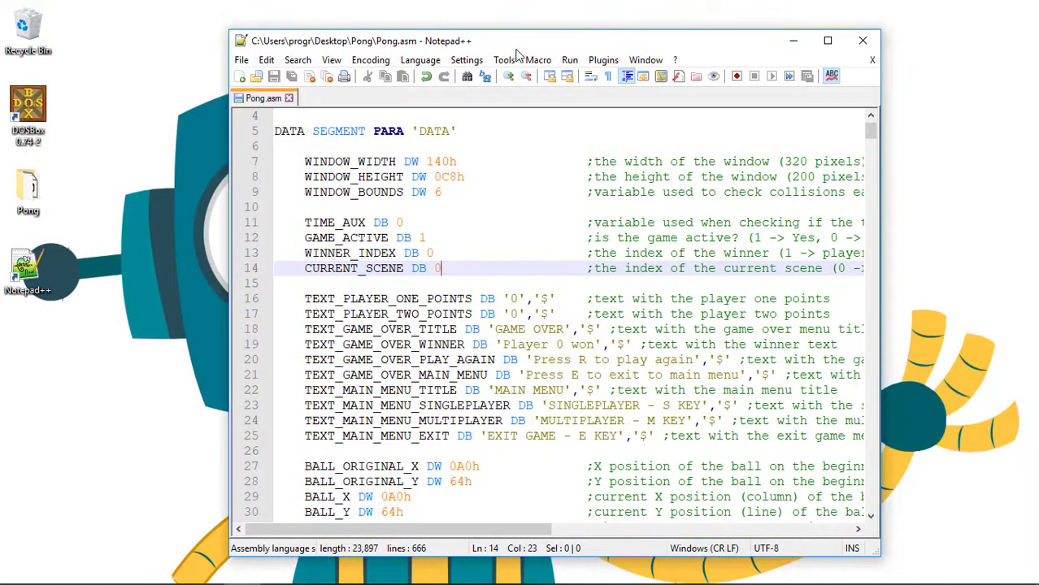
click(824, 36)
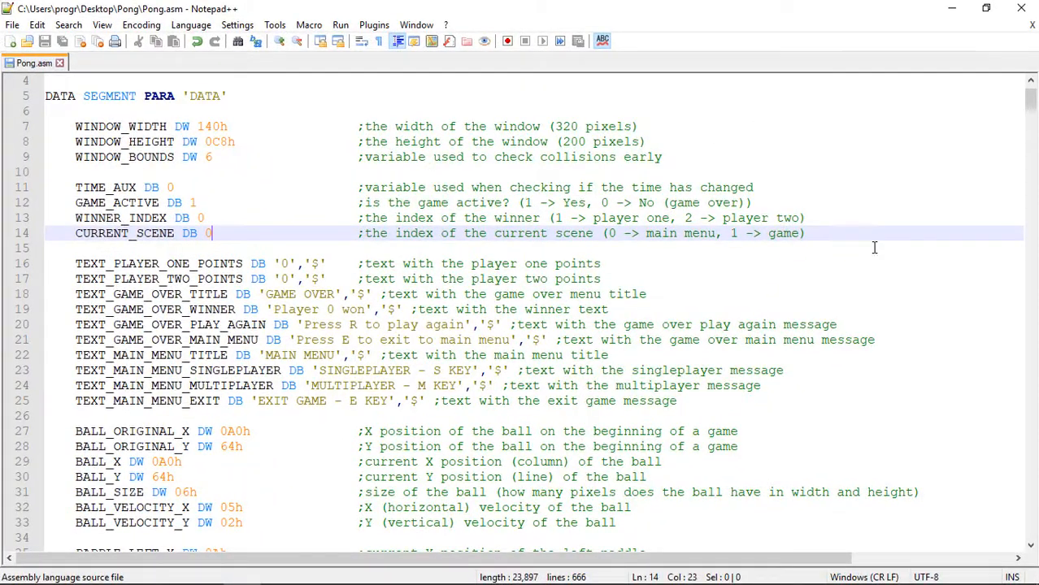
drag(1029, 98, 1031, 518)
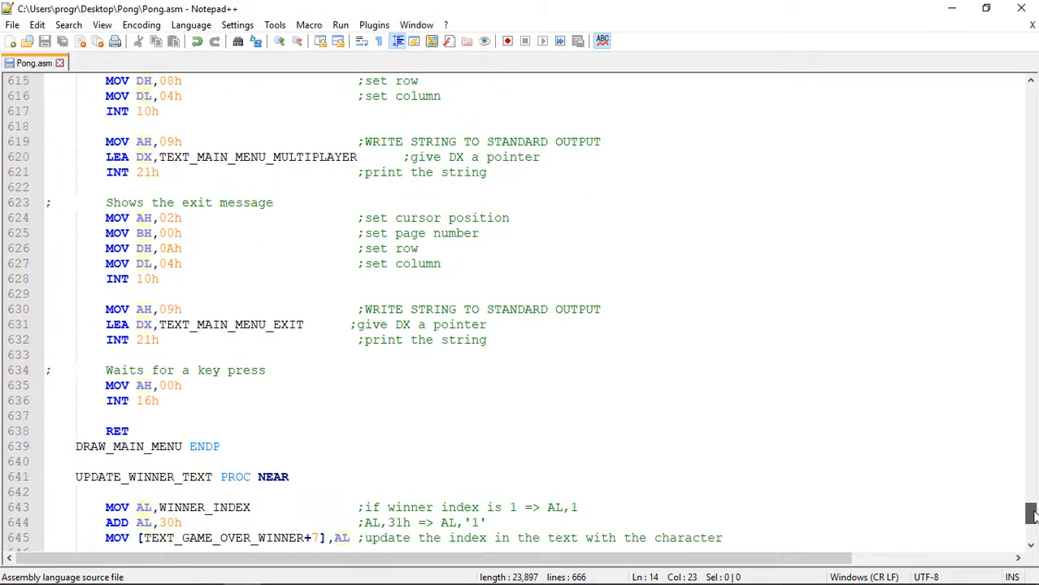
click(226, 401)
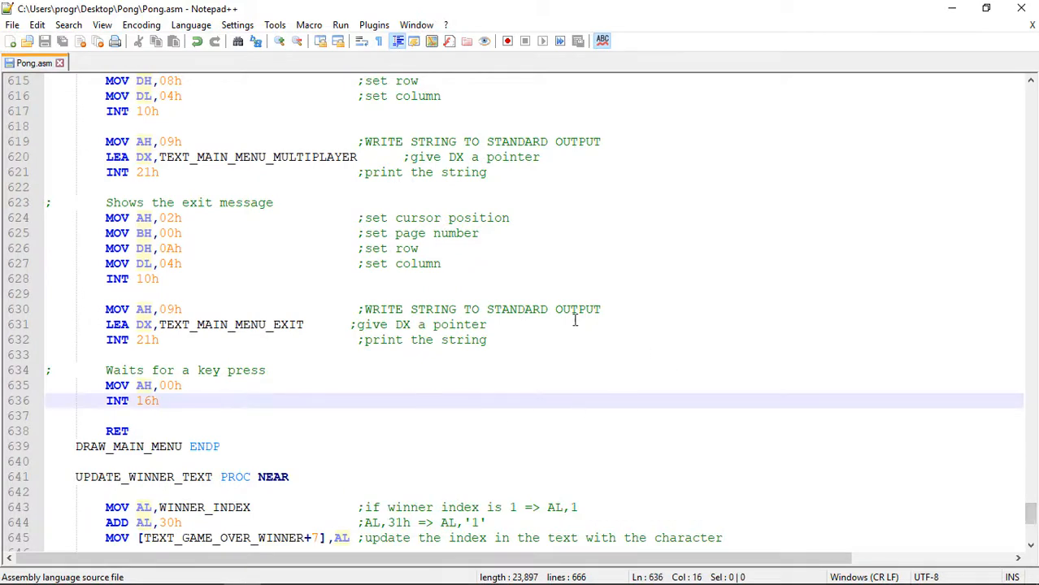
scroll(416, 337, down, 1)
Add the comment '; Check whick key was pressed' and start an indented CMP AL line below it
key(Return)
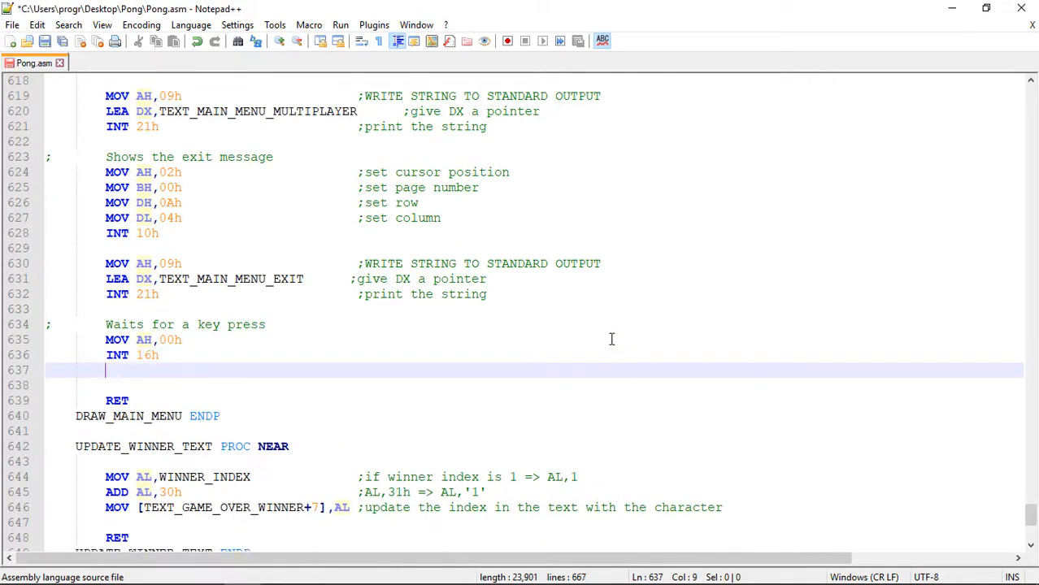
key(Return)
key(BackSpace)
key(BackSpace)
text(;)
key(Tab)
text(c)
key(BackSpace)
text(C)
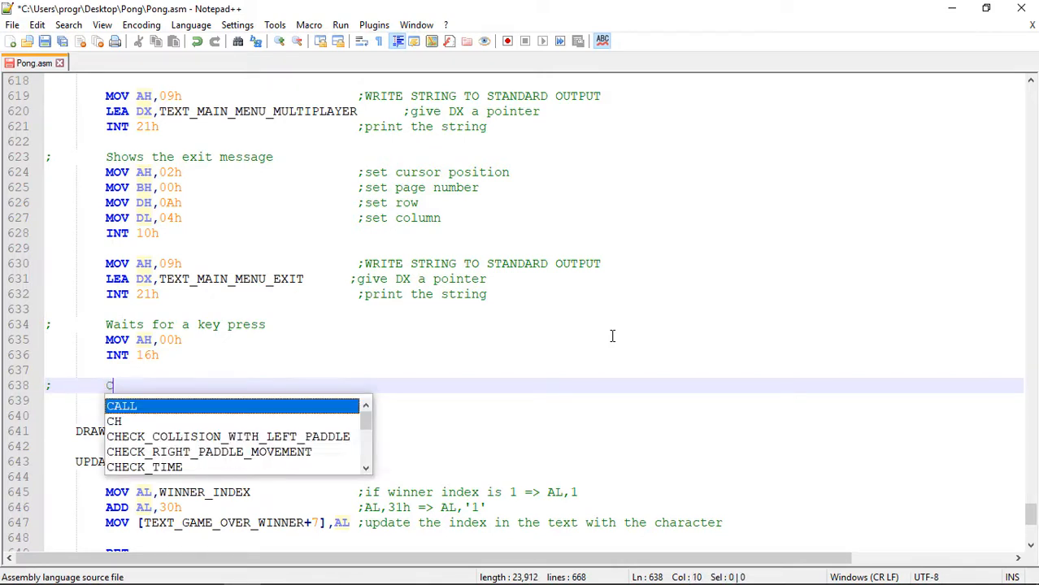
text(heck whick key w)
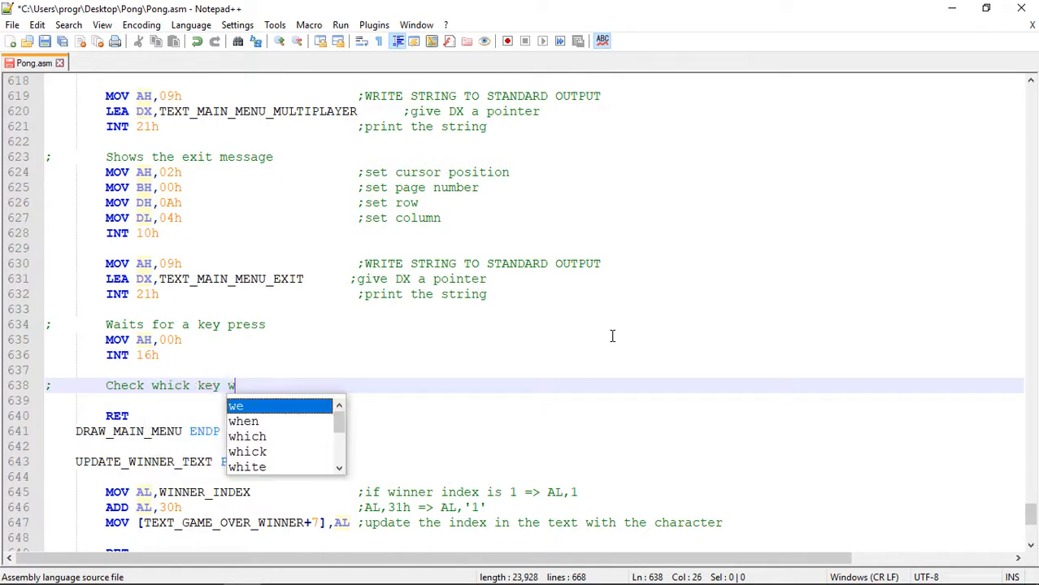
text(as pressed)
key(Escape)
key(Return)
key(Tab)
text(CMP AL,')
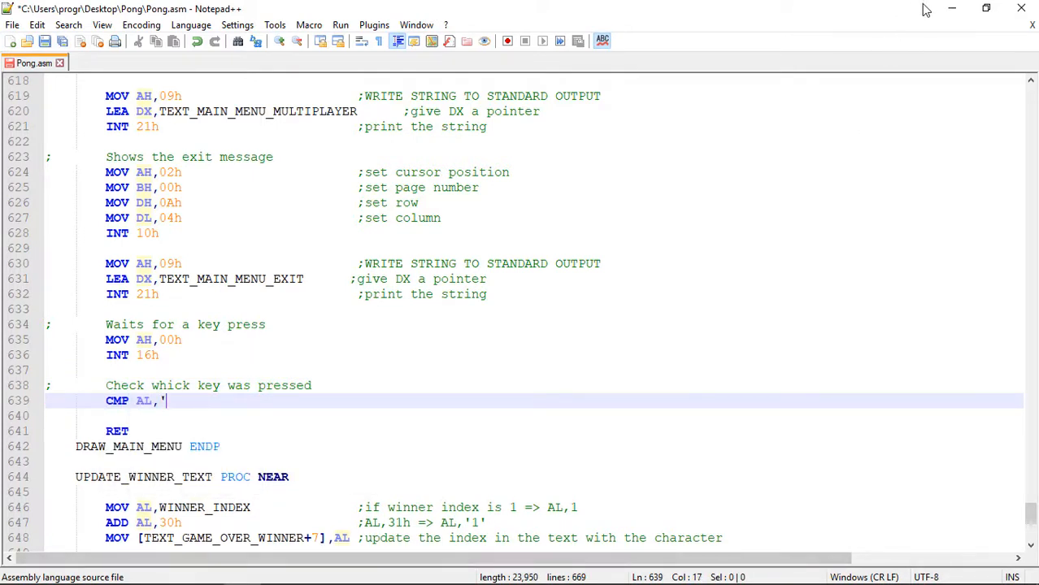
Restore the editor, relaunch DOSBox, run pong to show its menu, and refocus Notepad++
click(985, 8)
double_click(28, 109)
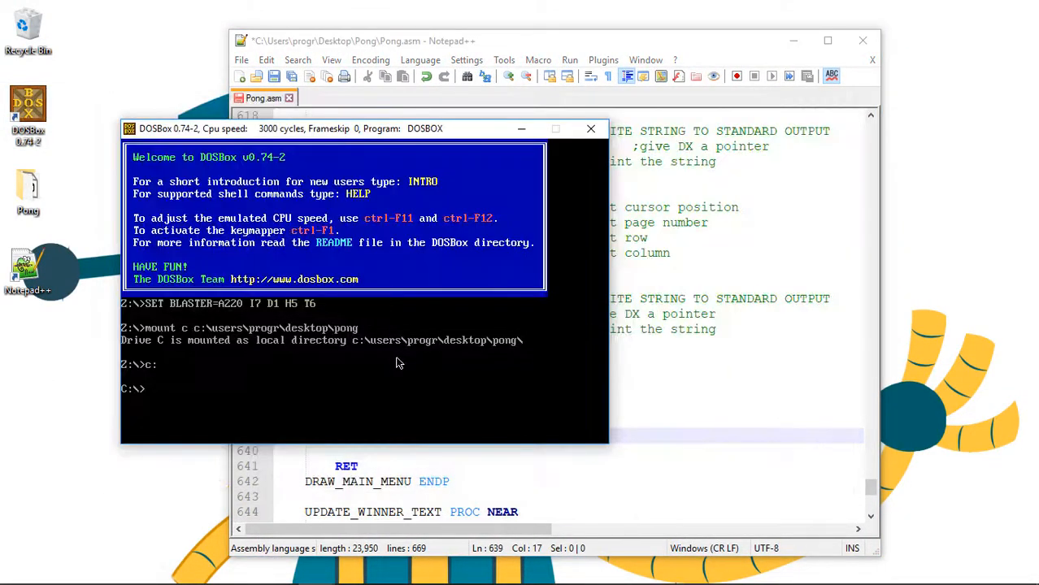
text(pong)
key(Return)
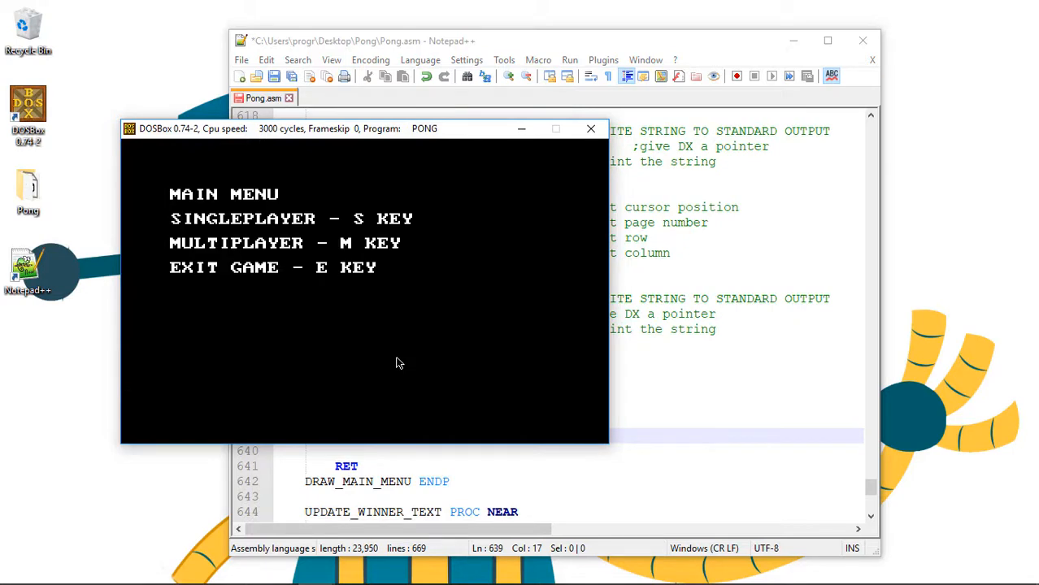
drag(397, 138, 305, 131)
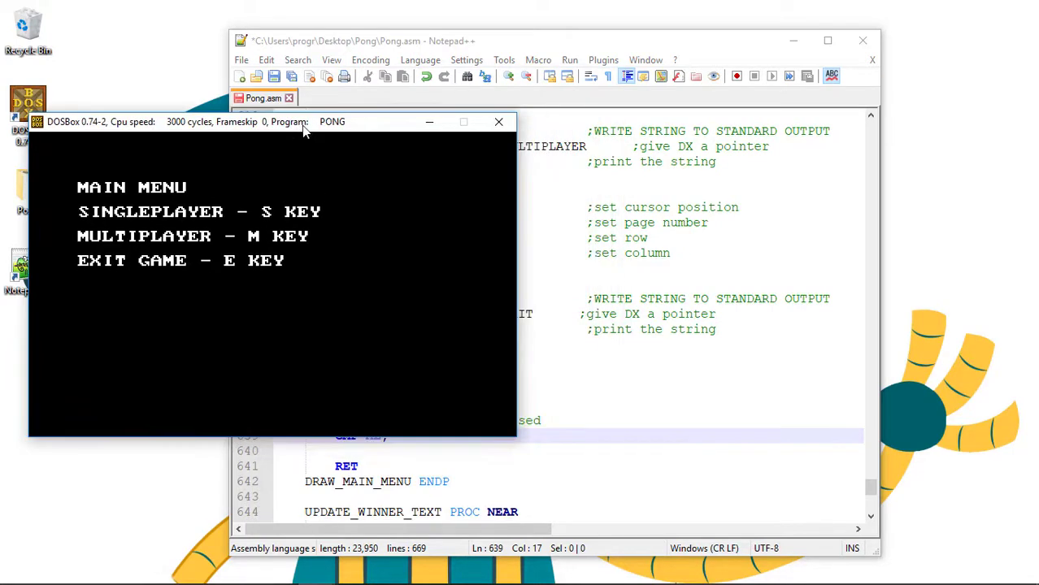
click(469, 41)
Write CMP AL,'S' followed by JE START_SINGLEPLAYER
drag(469, 41, 547, 46)
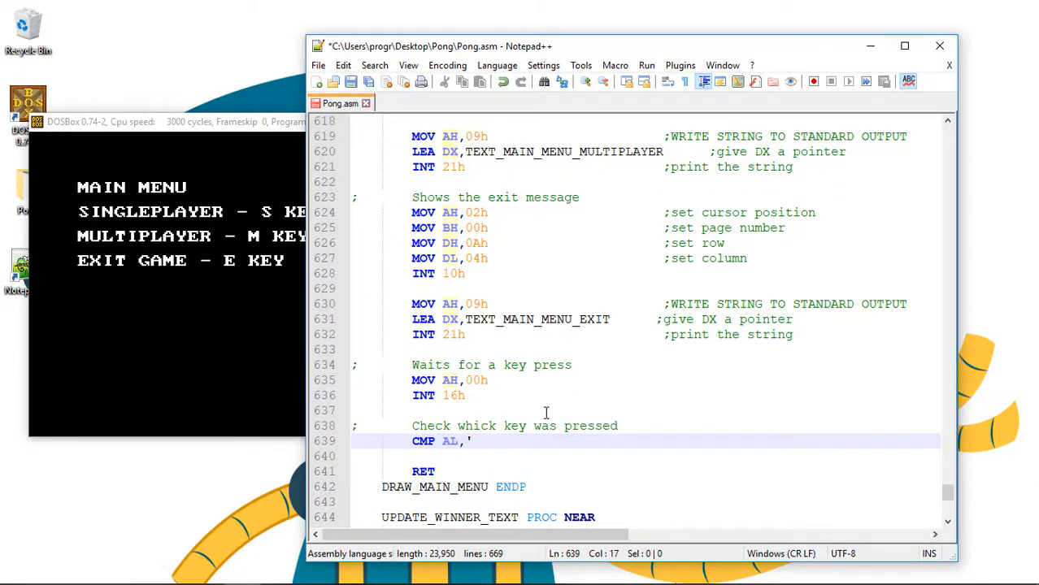
text(S')
key(Return)
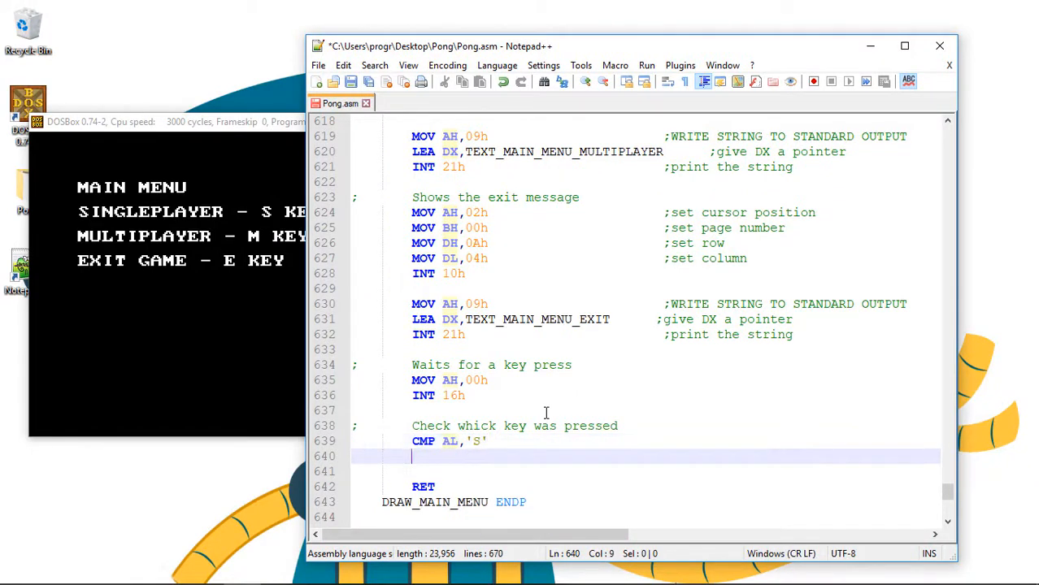
text(JE START_SINGLEPLAYER)
key(Return)
text(CMP )
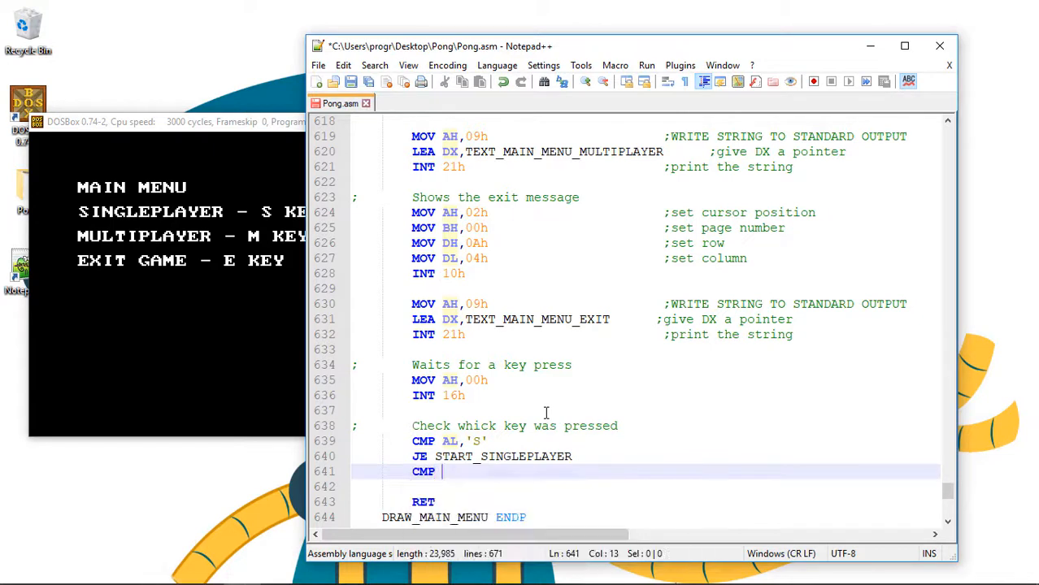
text(AL,')
text(S')
Add CMP AL,'s' with a second JE START_SINGLEPLAYER, discarding a stray half-typed CMP
key(Left)
key(BackSpace)
text(s)
key(Down)
key(Down)
key(Down)
key(Down)
key(Down)
key(Down)
key(Right)
key(Return)
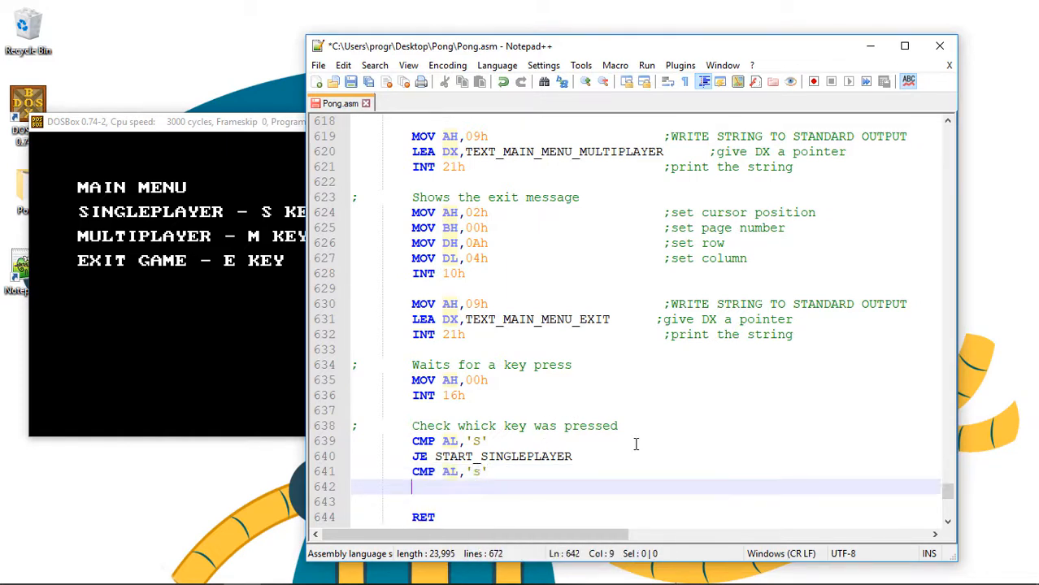
text(JE STAR)
key(Return)
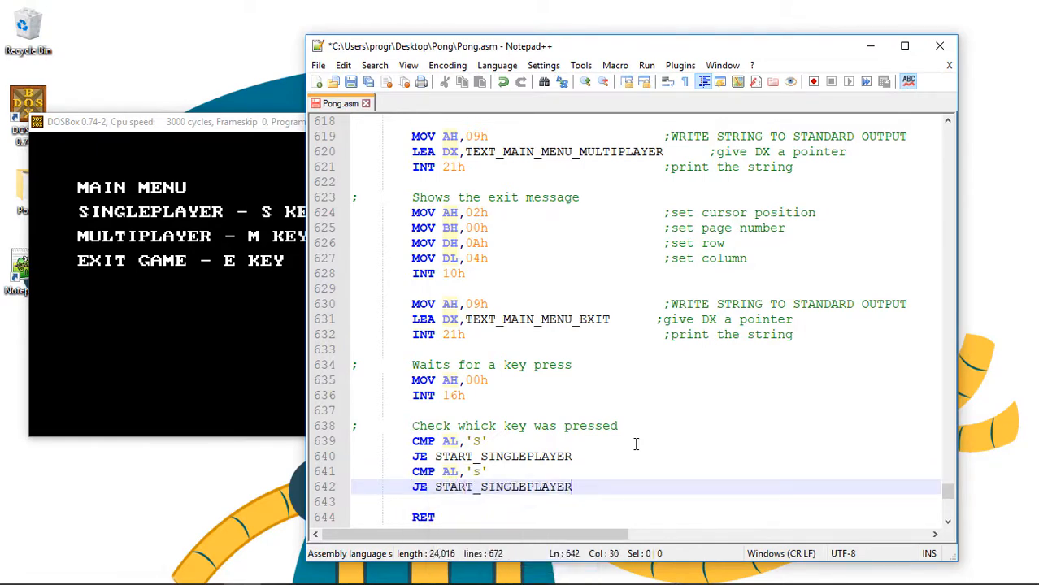
scroll(590, 456, down, 1)
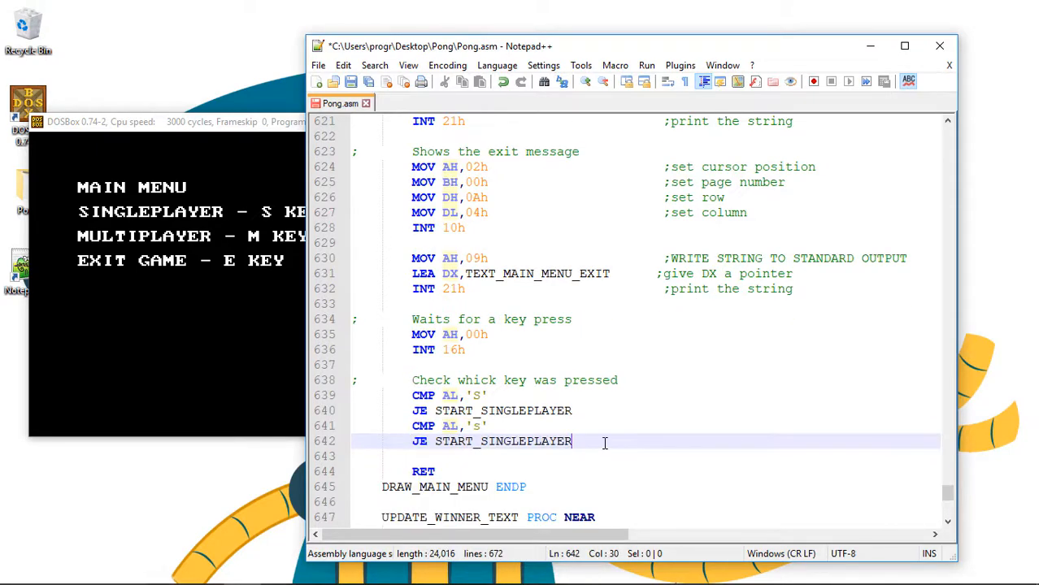
scroll(603, 440, down, 2)
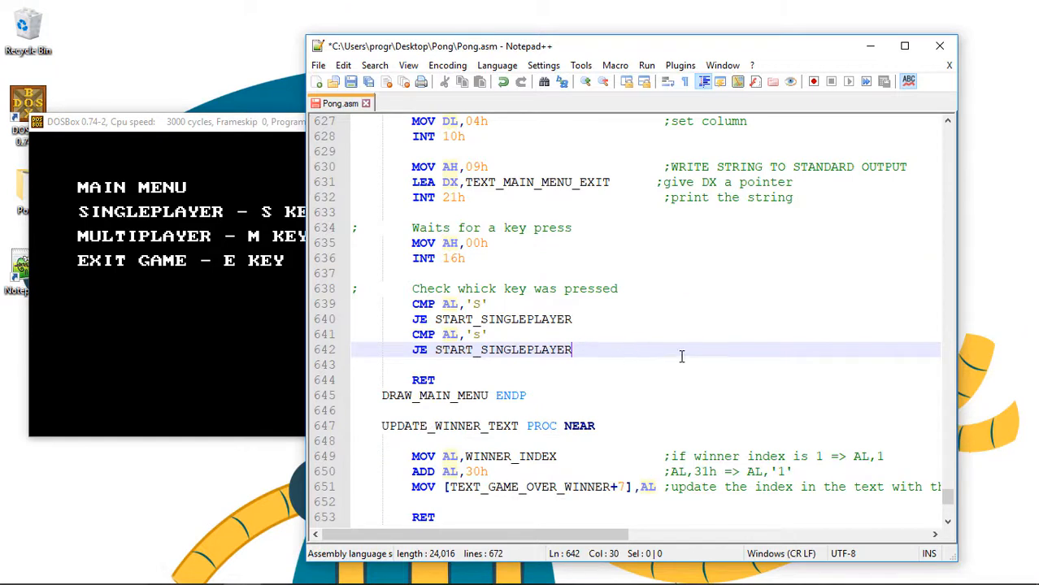
key(Return)
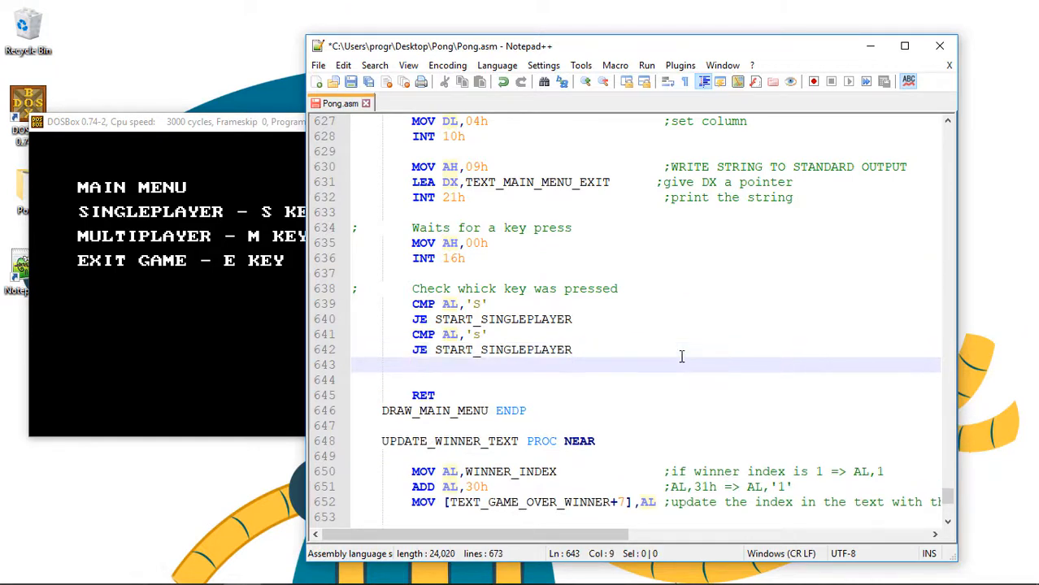
text(cm)
key(BackSpace)
key(BackSpace)
text(CMP)
key(Escape)
key(BackSpace)
key(BackSpace)
key(BackSpace)
Duplicate the S/s comparison block and change its characters to 'M' and 'm'
key(shift+Up)
key(shift+Up)
key(shift+Up)
key(shift+Up)
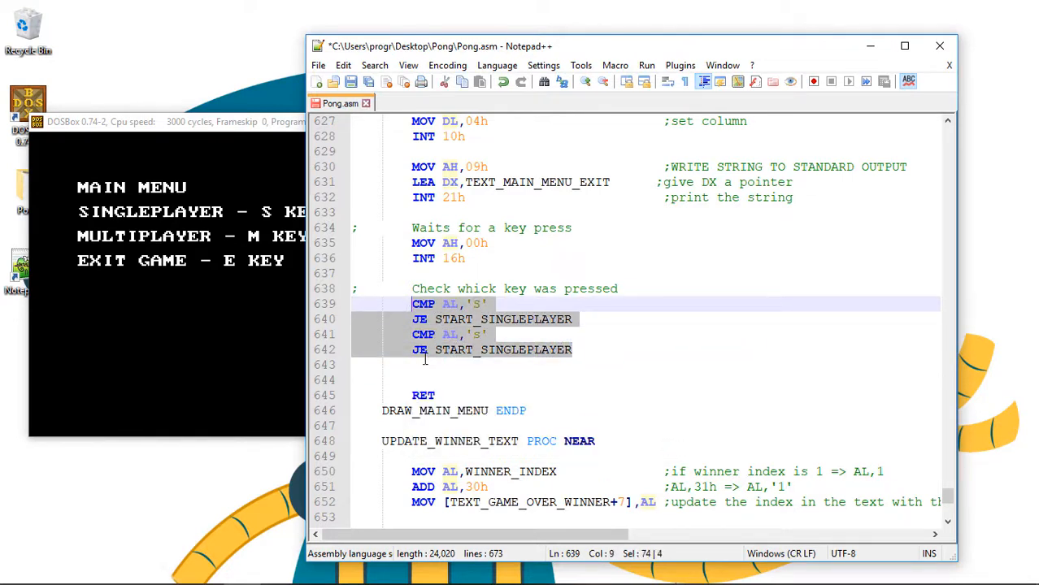
key(ctrl+c)
click(424, 365)
key(ctrl+v)
click(478, 365)
key(BackSpace)
text(M)
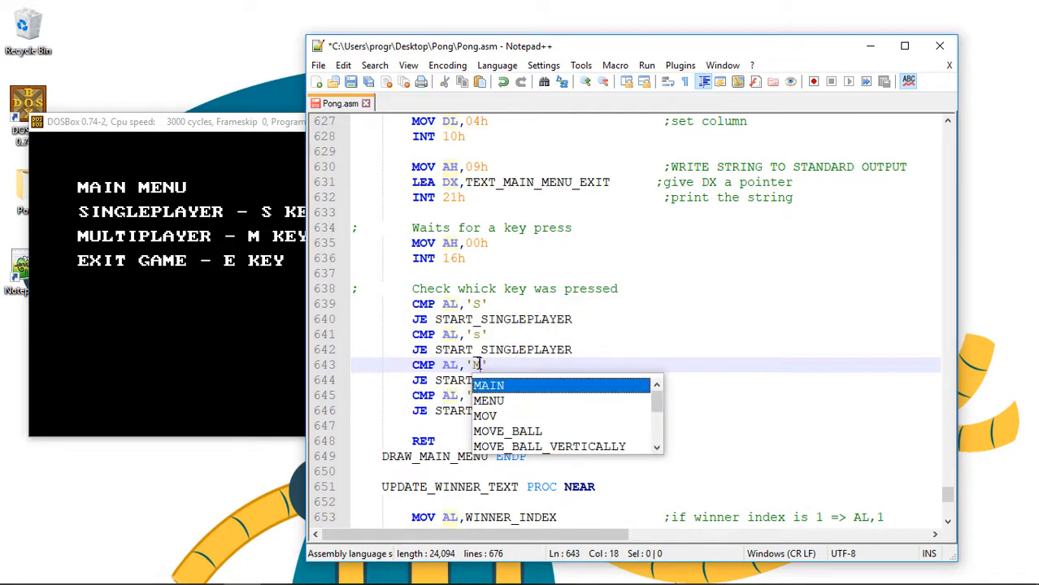
key(Escape)
key(Down)
key(Down)
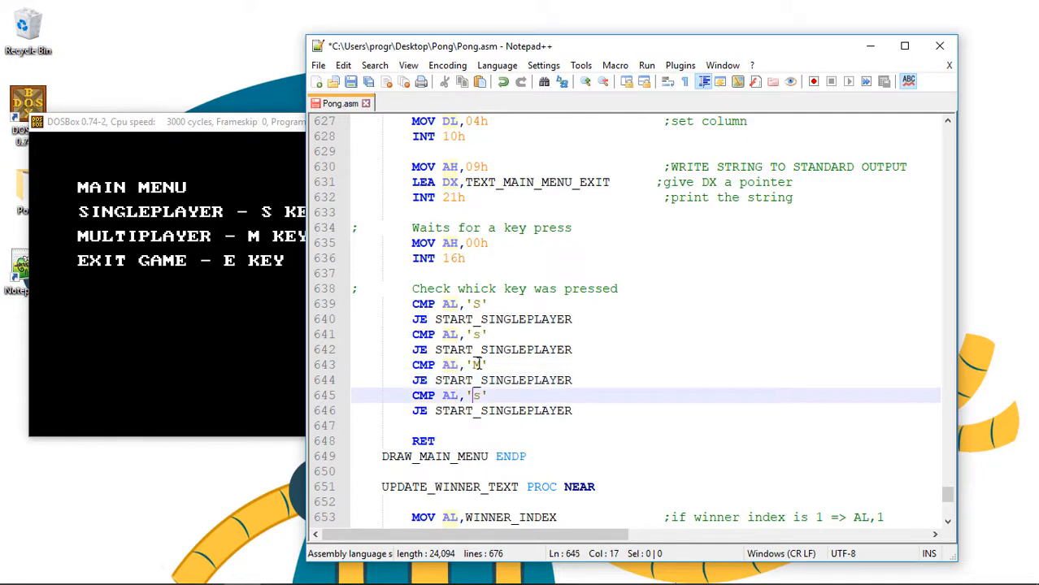
key(BackSpace)
text(m)
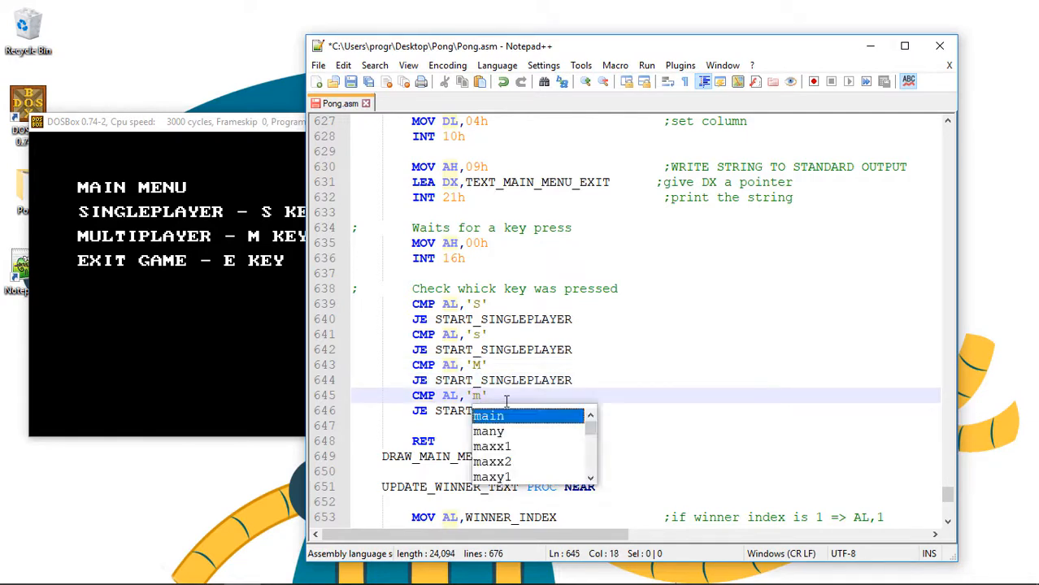
Retarget both M-branch jumps to START_MULTIPLAYER and save Pong.asm
drag(527, 380, 480, 379)
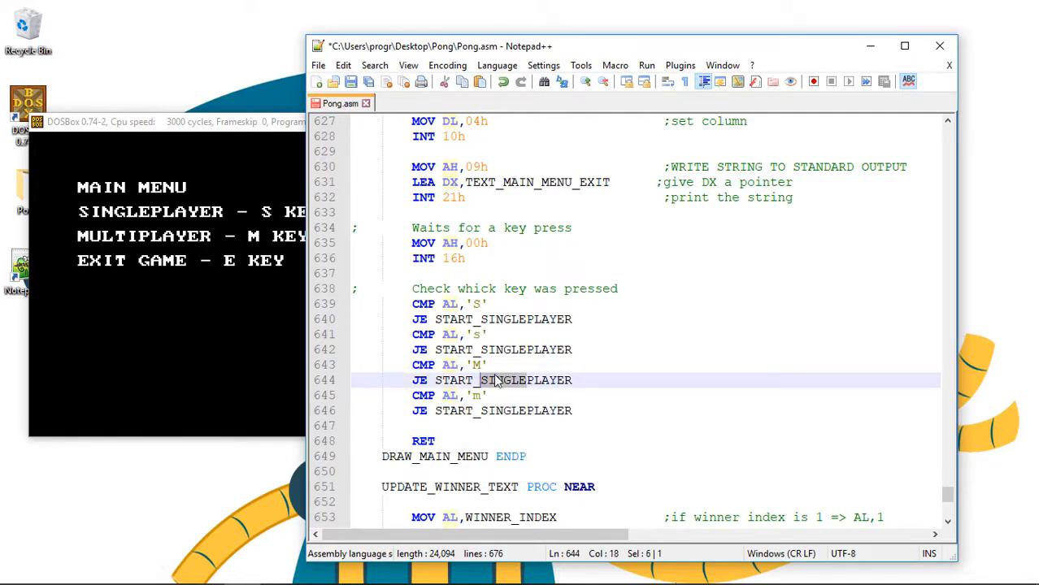
text(MULTI)
click(535, 367)
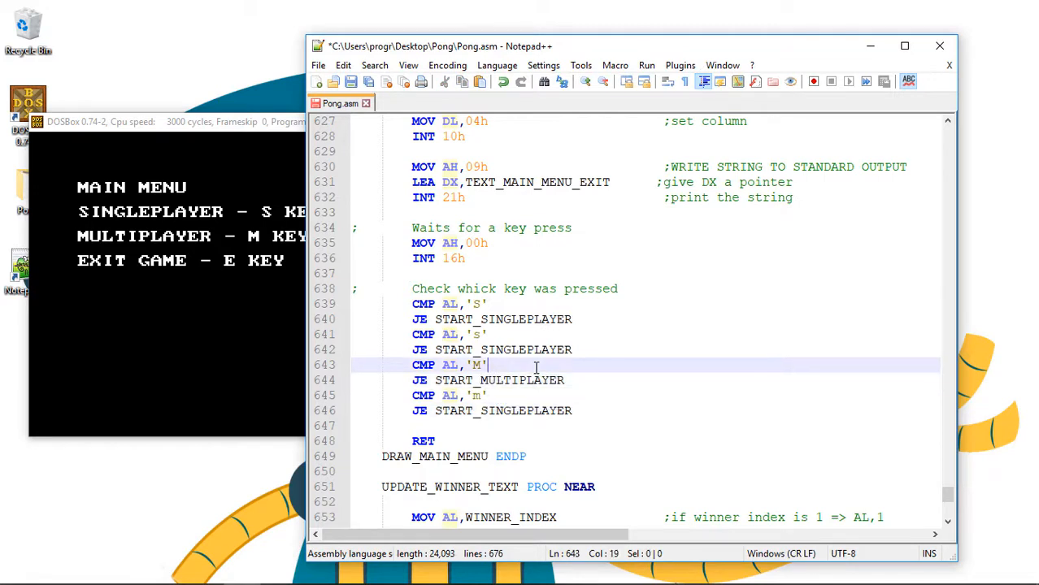
drag(527, 410, 481, 410)
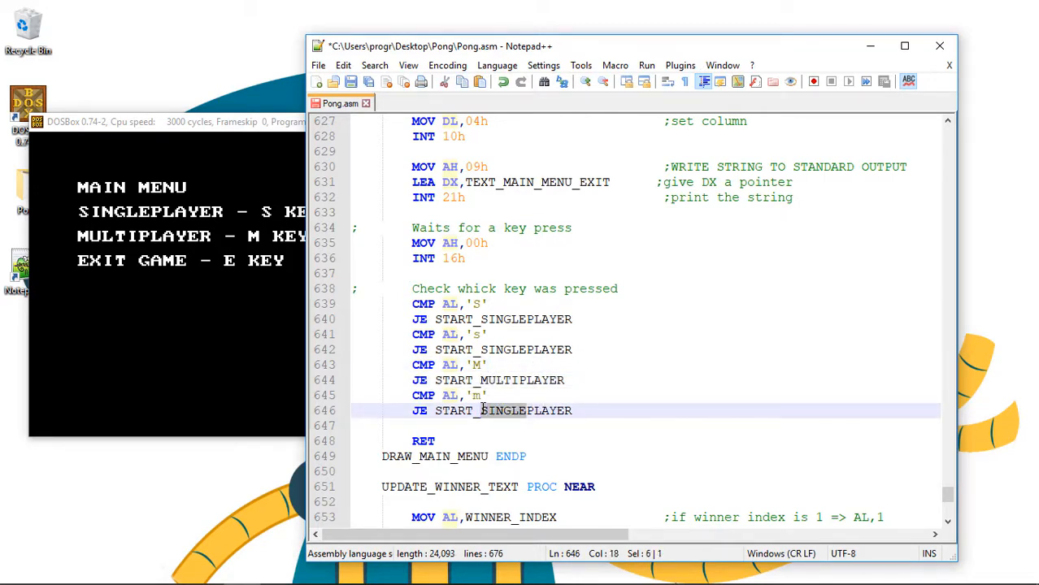
text(MULTI)
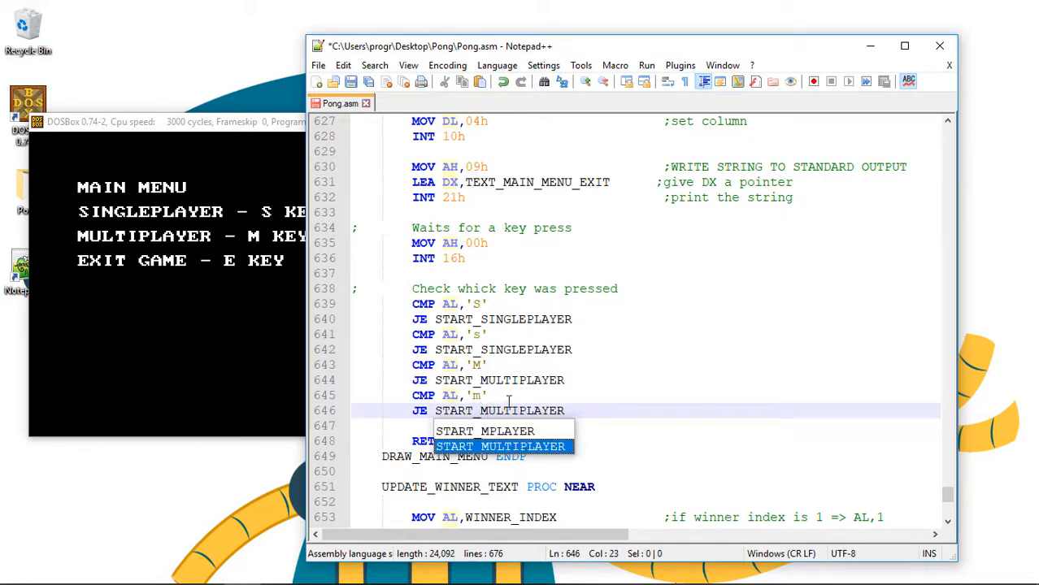
click(570, 410)
key(ctrl+s)
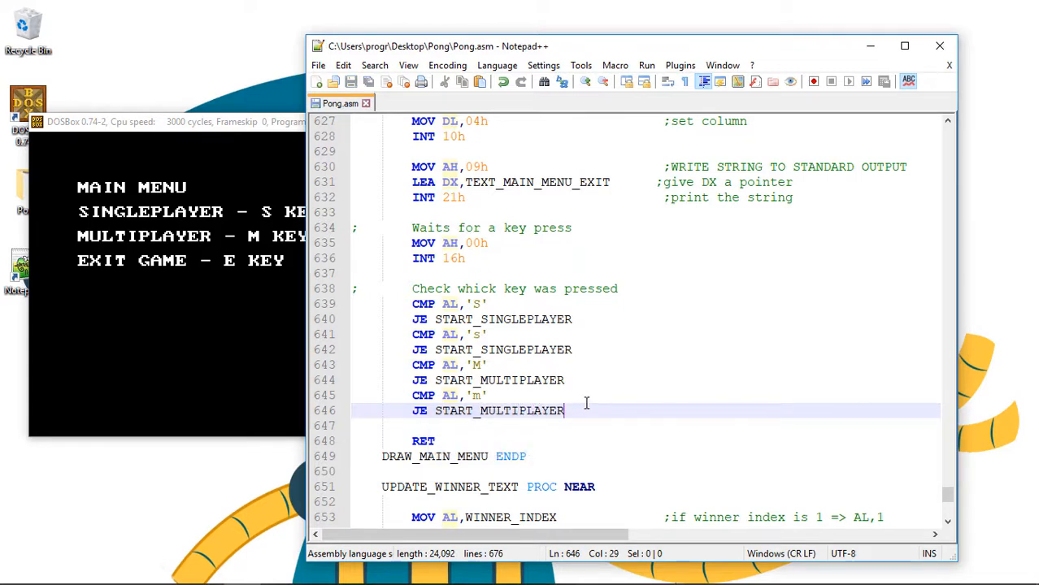
Paste another copy of the S/s checks and change its characters to 'E' and 'e'
key(Return)
key(ctrl+v)
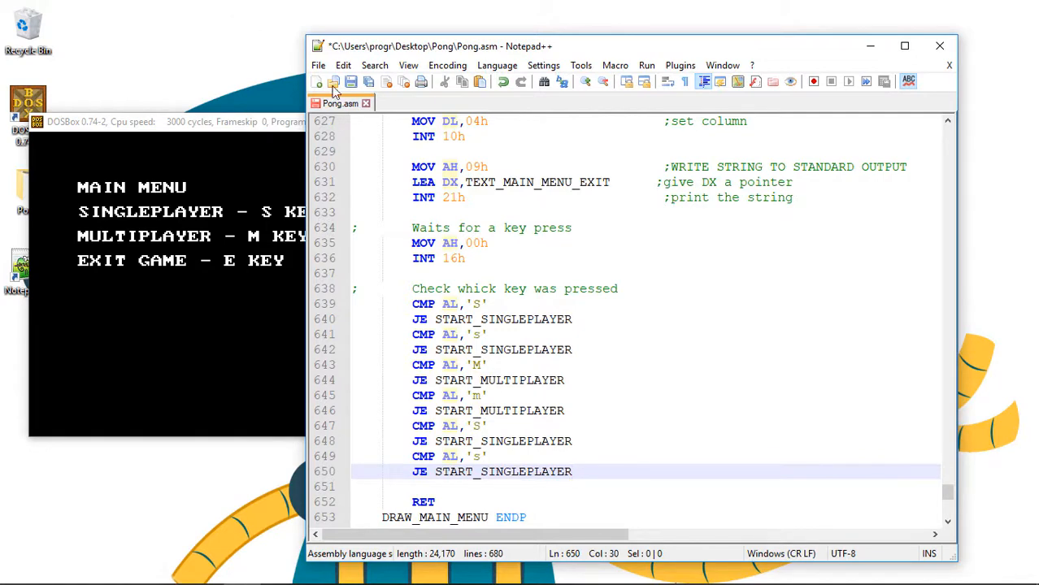
scroll(485, 342, down, 2)
click(481, 335)
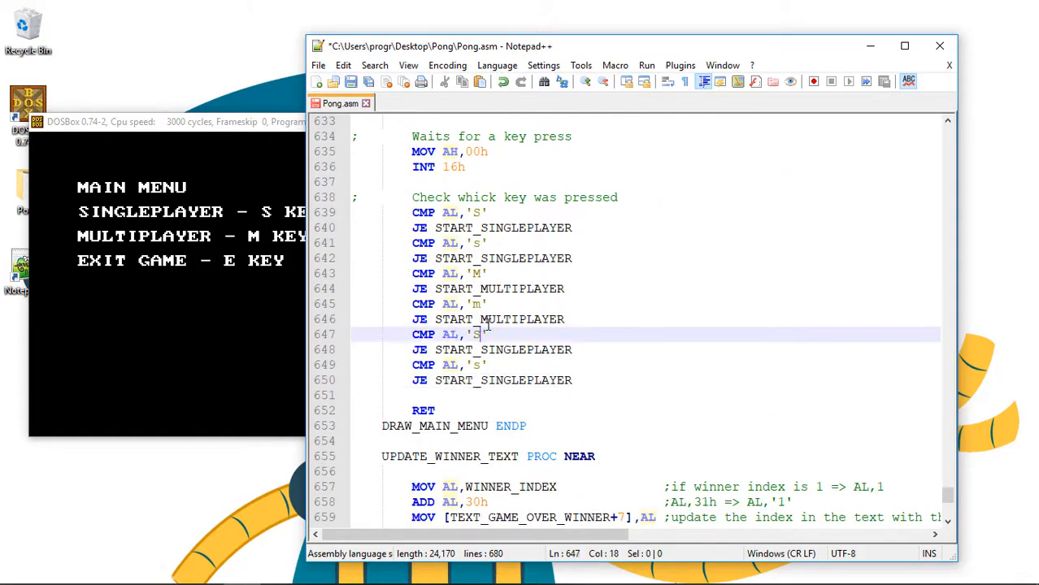
key(BackSpace)
text(E)
key(Down)
key(Up)
key(Left)
key(Down)
key(Down)
key(Right)
key(BackSpace)
text(E)
key(BackSpace)
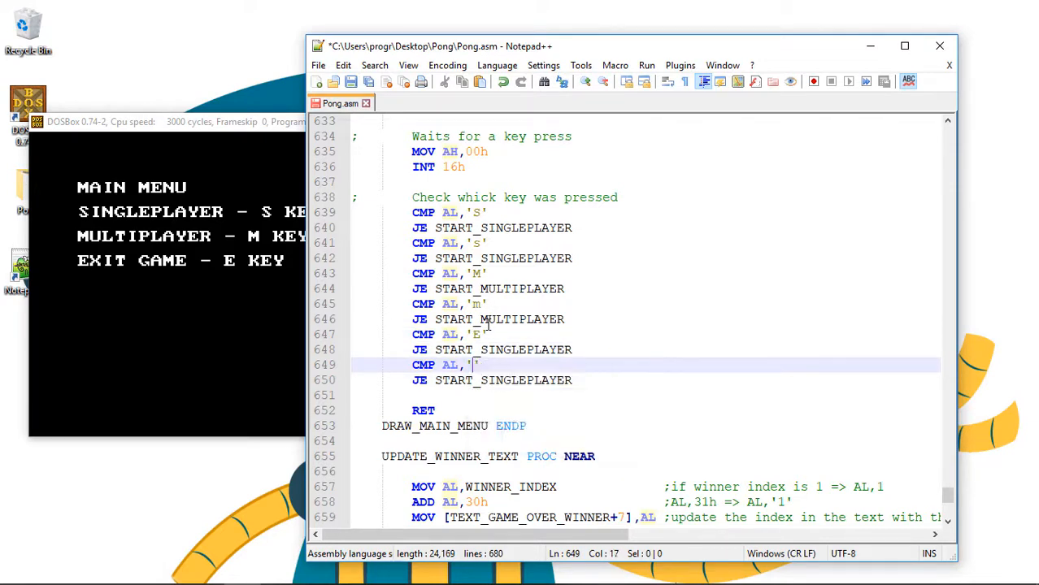
text(e)
Set both E-branch JE targets to EXIT_GAME and leave blank lines after the checks
drag(577, 348, 436, 350)
text(E E)
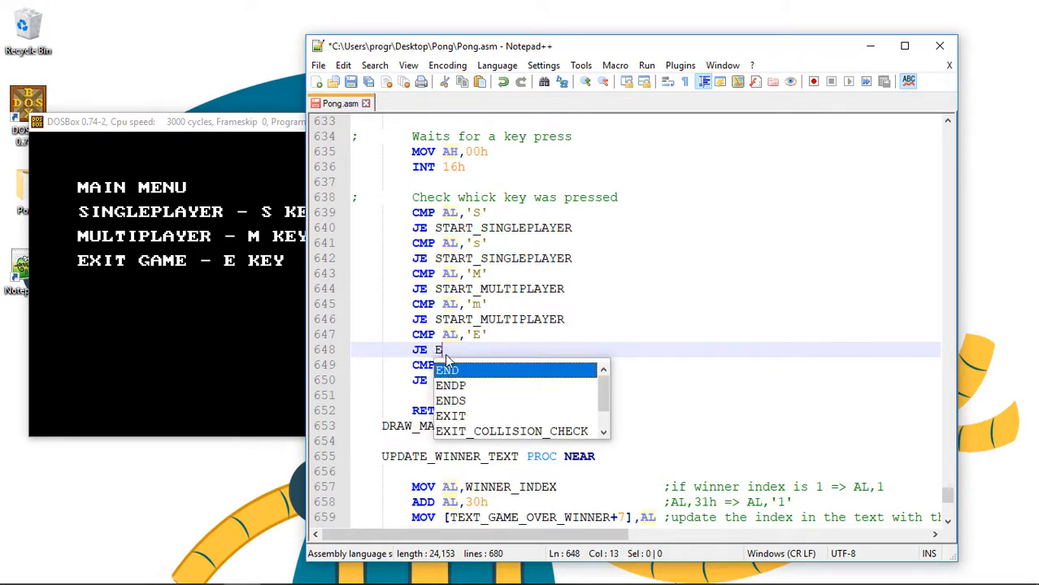
text(XIT)
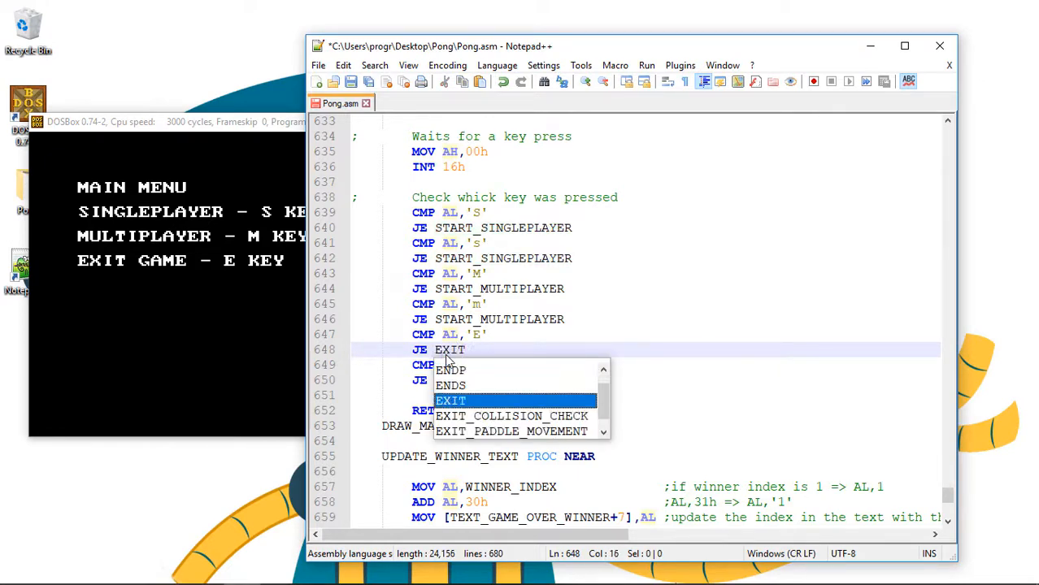
text(_GAME)
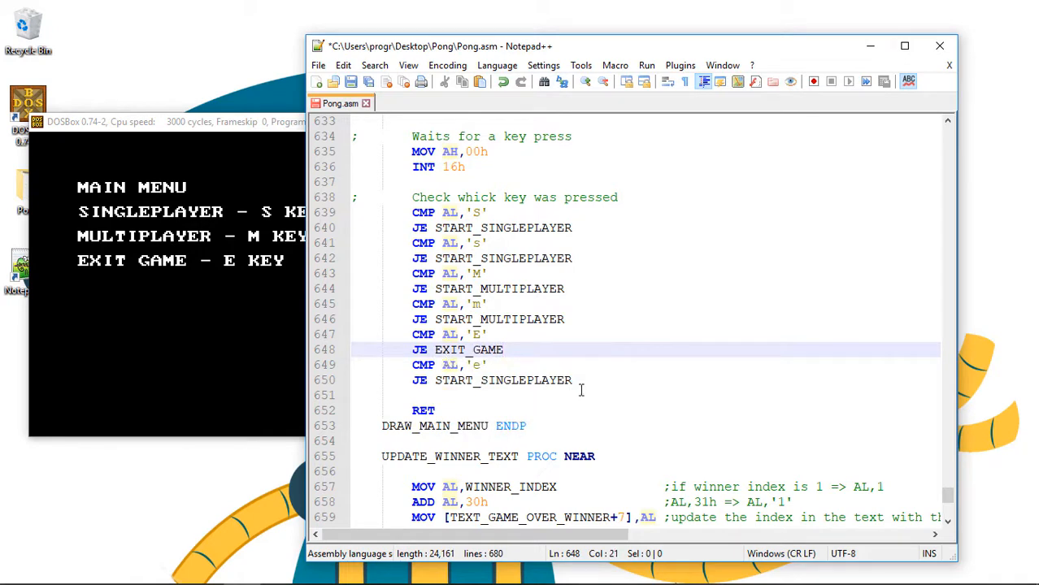
drag(572, 380, 435, 382)
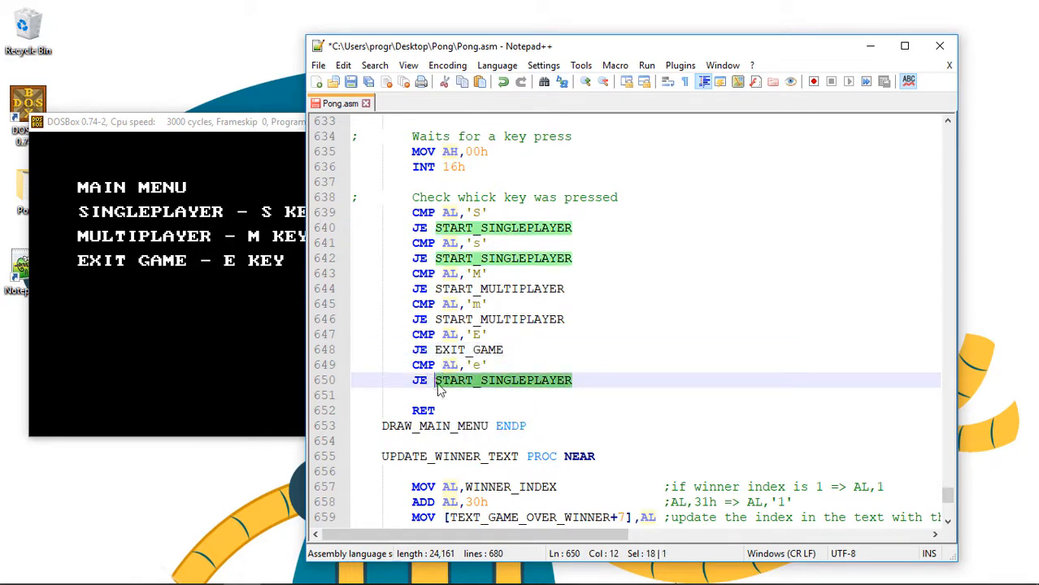
text(EXIT_GA)
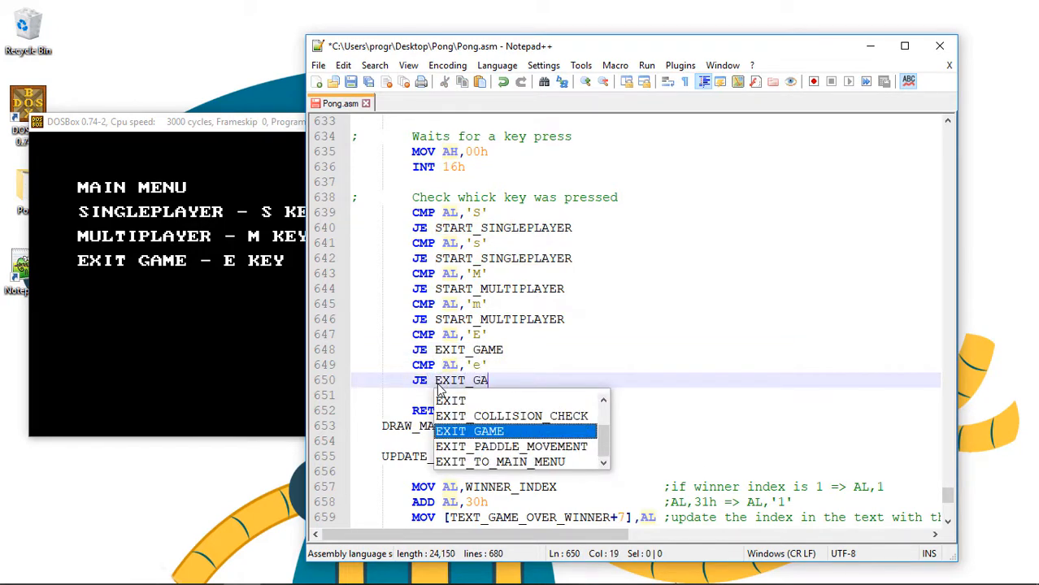
text(ME)
key(Return)
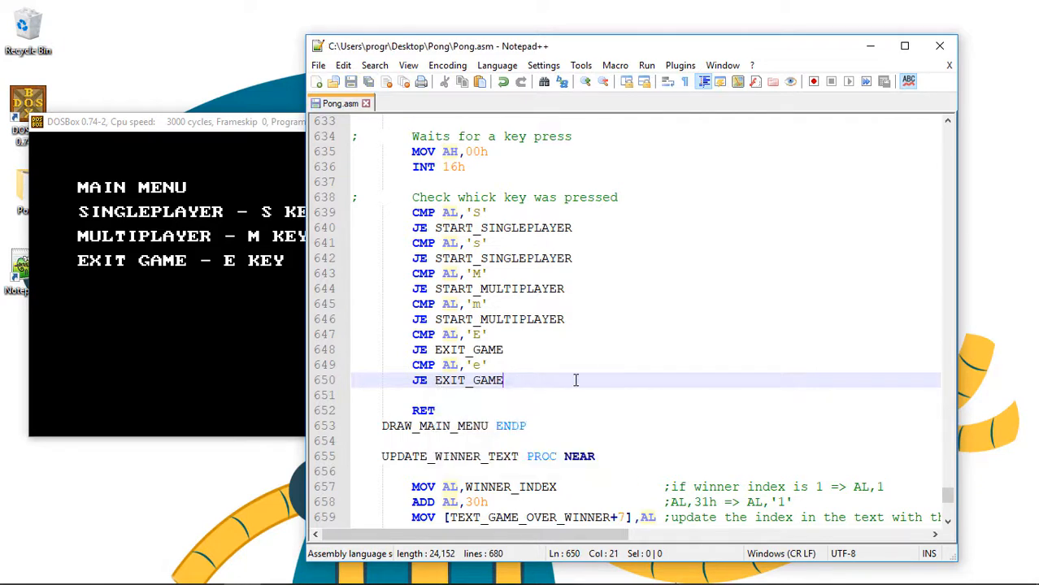
key(Return)
key(Return)
key(Up)
Add the MAIN_MENU_WAIT_FOR_KEY: label above the key wait and indent the wait and check lines
click(443, 167)
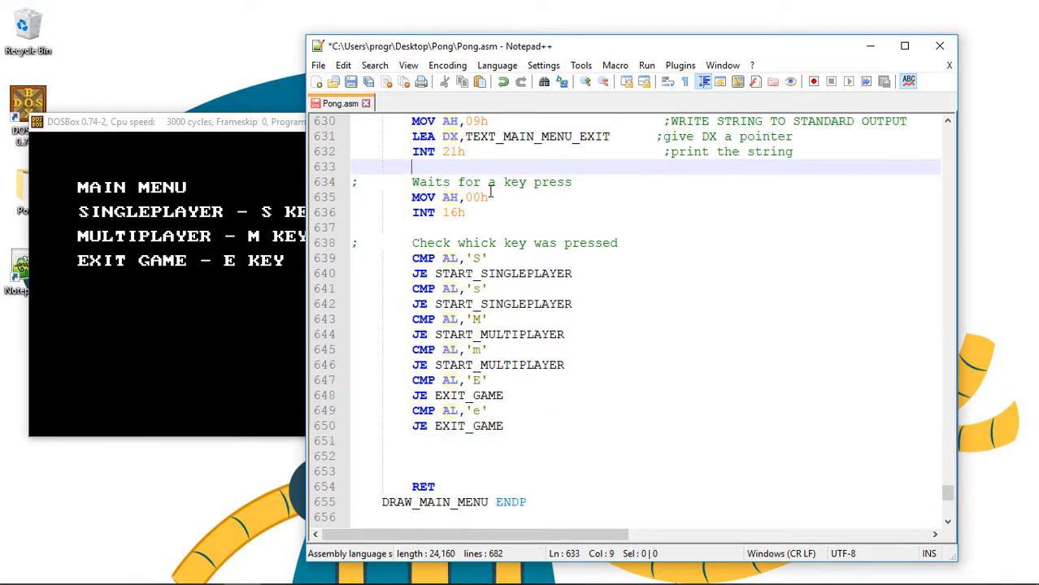
key(Return)
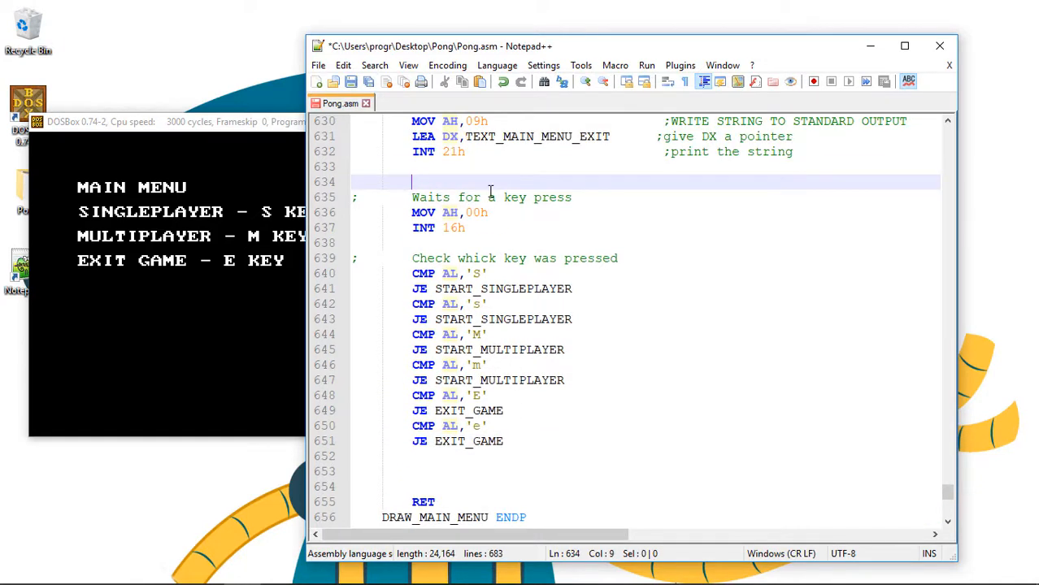
text(ma)
key(BackSpace)
key(BackSpace)
text(MAIN_MENU_WAIT_)
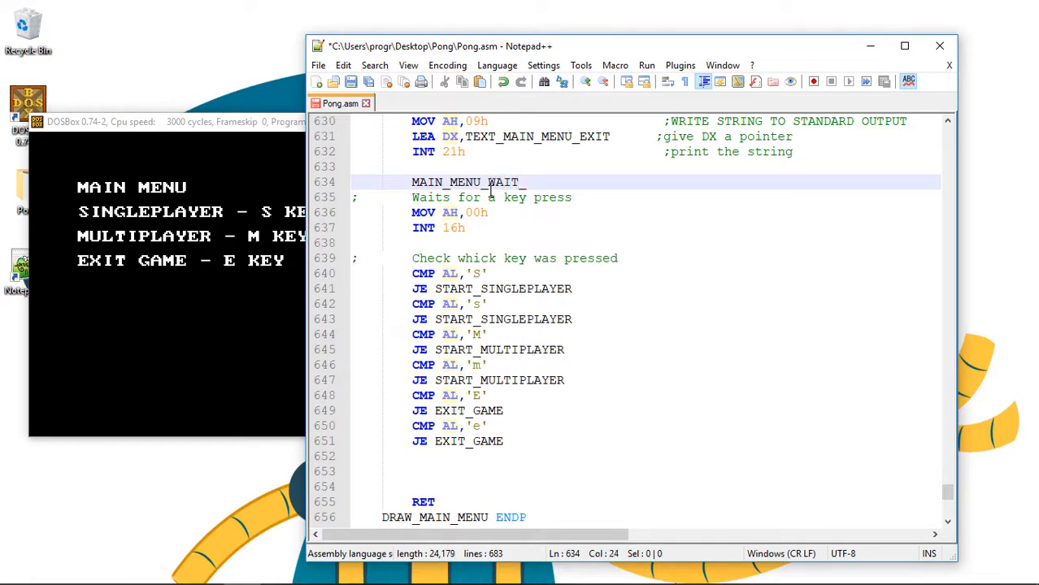
text(FOR_KEY:)
drag(473, 229, 355, 213)
key(Tab)
mouse_move(504, 444)
mouse_down()
mouse_move(455, 382)
mouse_move(406, 274)
mouse_up()
key(Tab)
click(557, 440)
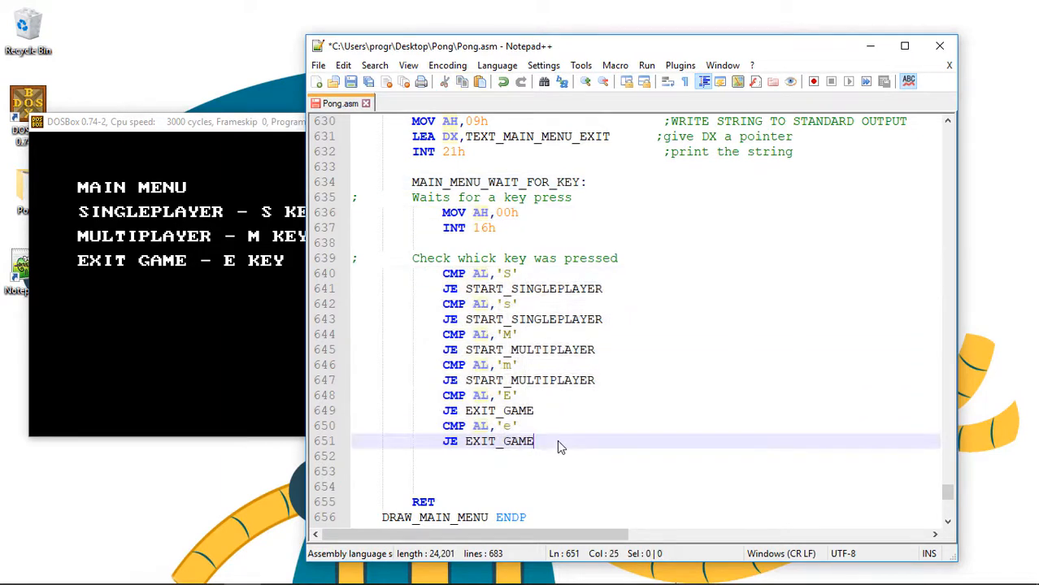
Append JMP MAIN_MENU_WAIT_FOR_KEY after the last check and move below it
click(496, 470)
key(Tab)
text(JMP M)
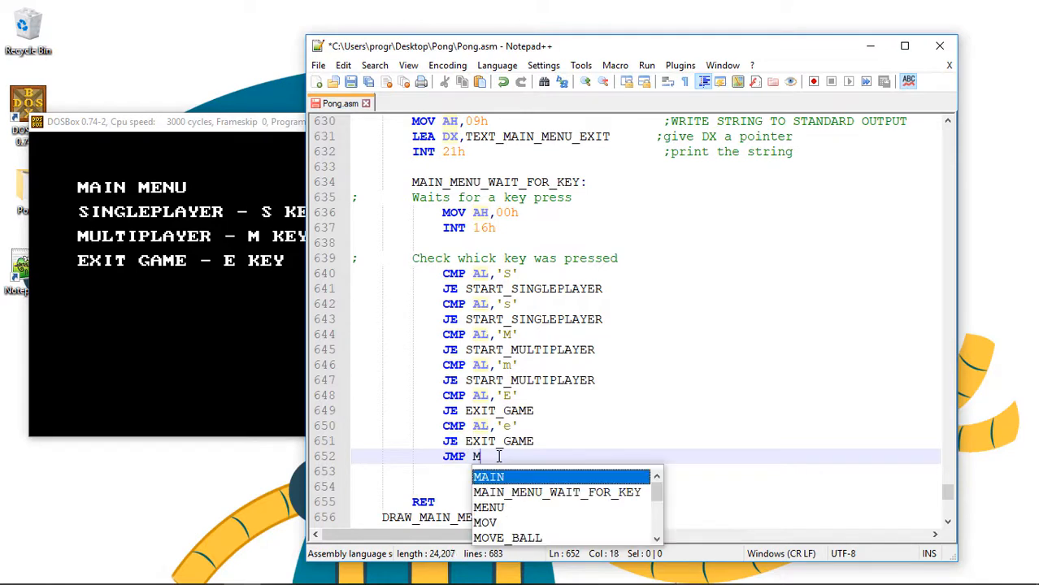
text(AIN)
key(Down)
key(Return)
key(Return)
scroll(576, 424, up, 3)
scroll(598, 425, down, 3)
key(Down)
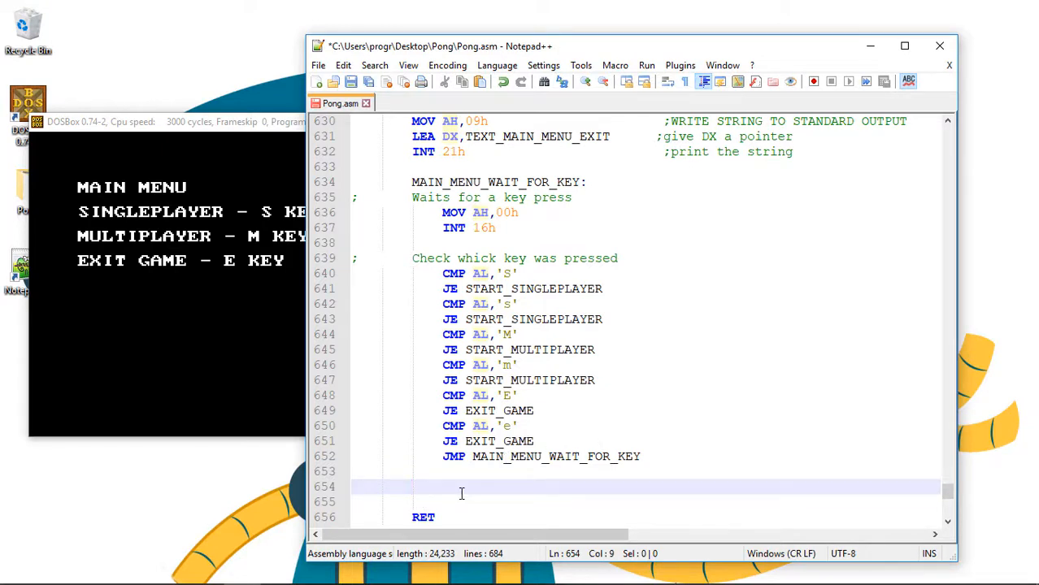
text(STAR)
Add the START_SINGLEPLAYER: label with MOV CURRENT_SCENE,01h beneath it
key(Return)
key(BackSpace)
key(BackSpace)
key(BackSpace)
key(BackSpace)
key(BackSpace)
key(BackSpace)
text(SING)
key(Return)
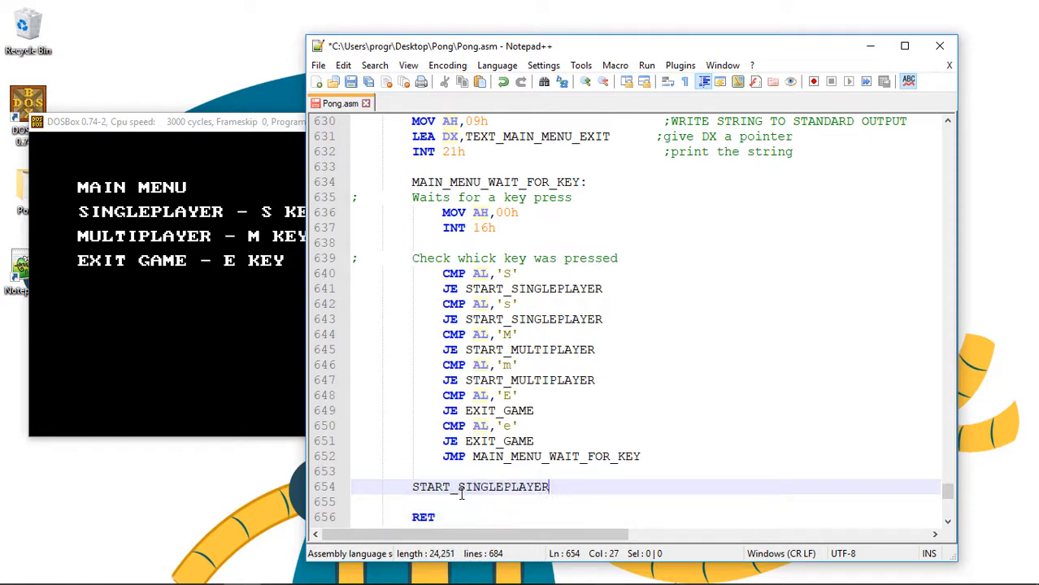
text(:)
key(Return)
key(Tab)
scroll(513, 439, down, 2)
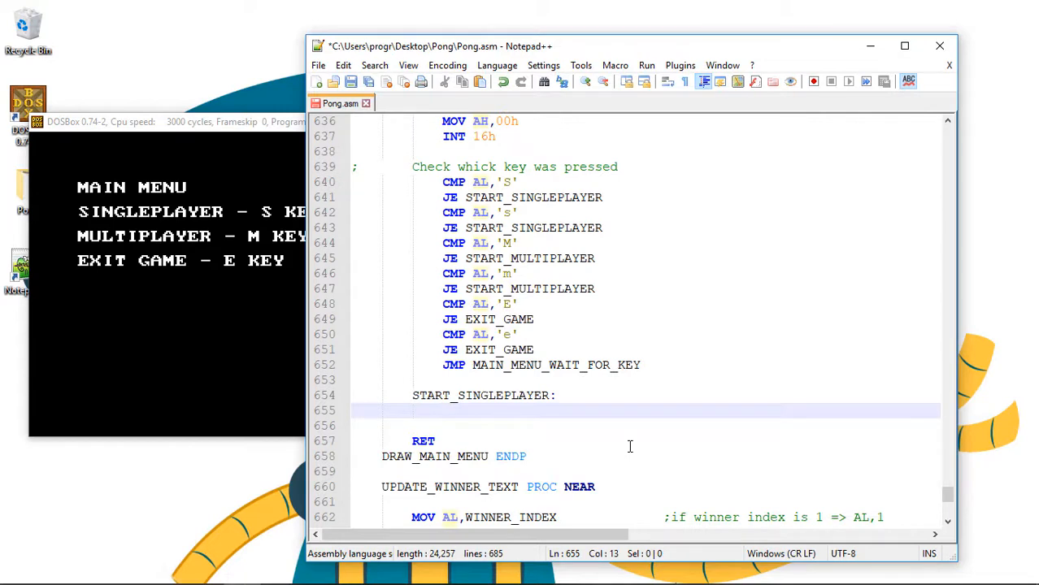
text(MOV CUR)
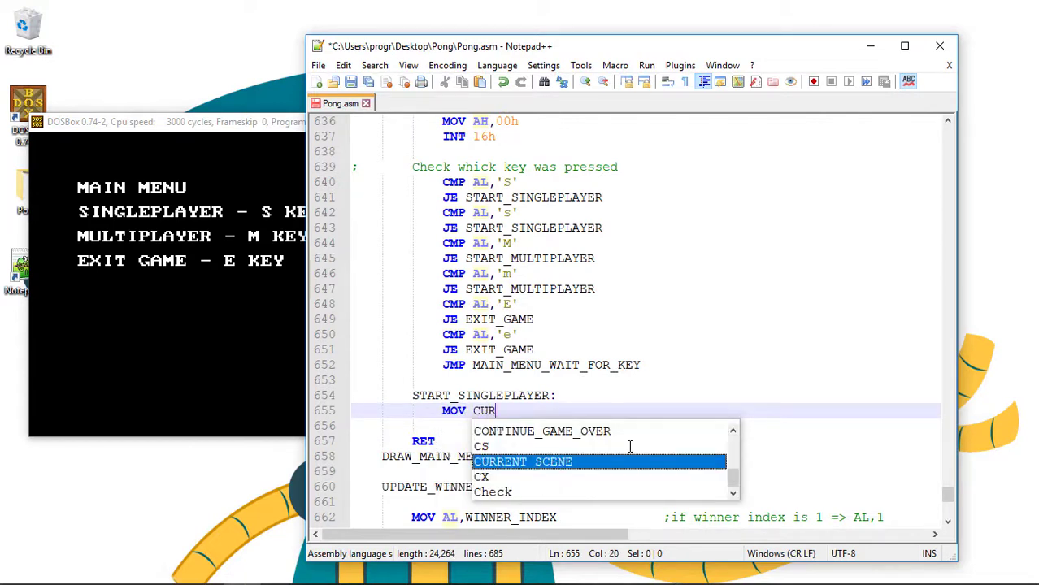
key(Return)
text(,)
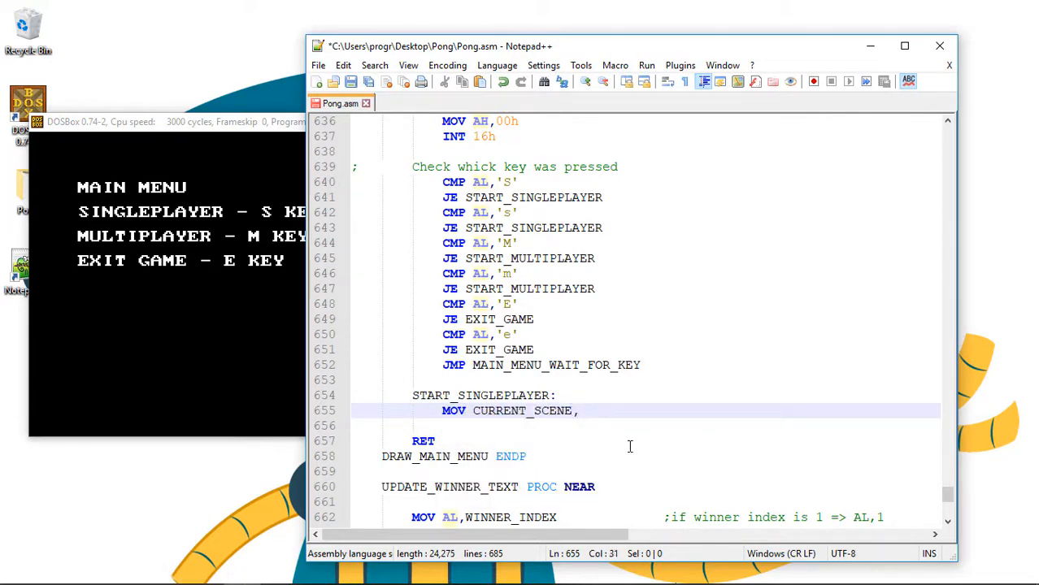
text(01h)
Add MOV GAME_ACTIVE,01h and RET to the block, then save Pong.asm
key(Return)
text(MV)
key(BackSpace)
text(OV GAME)
key(Down)
key(Return)
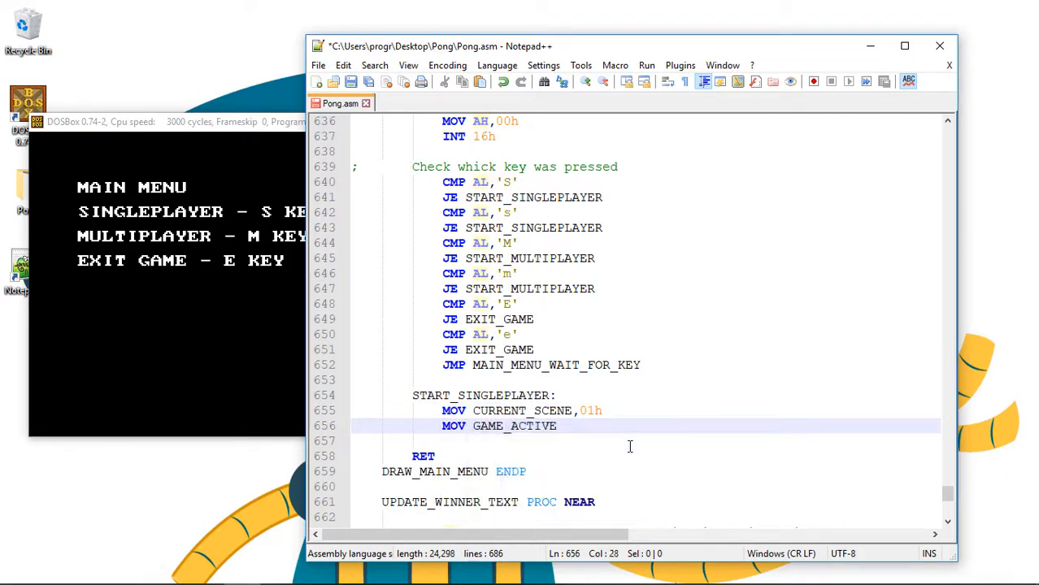
text(01h)
key(Return)
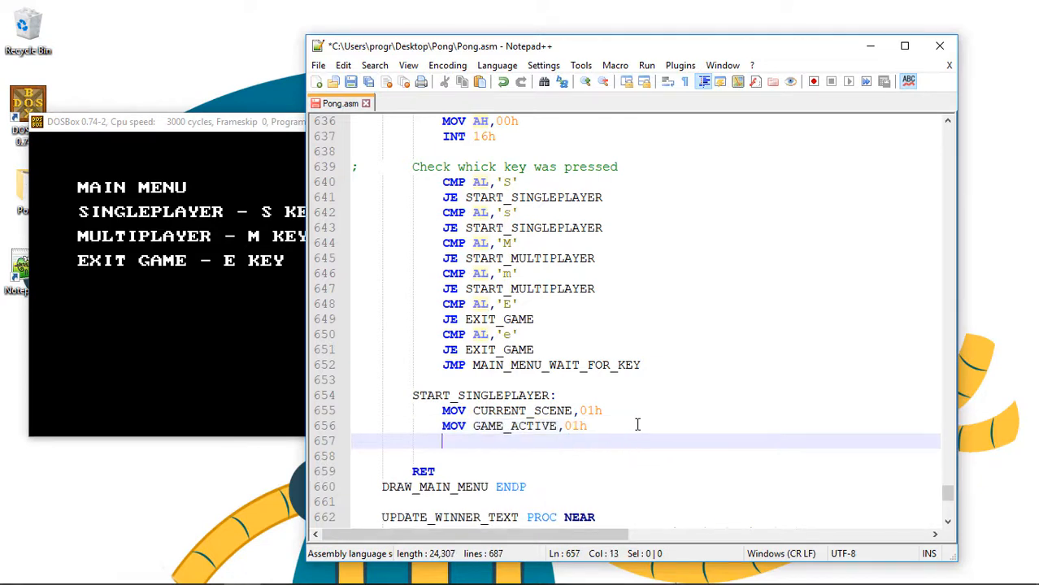
text(RET)
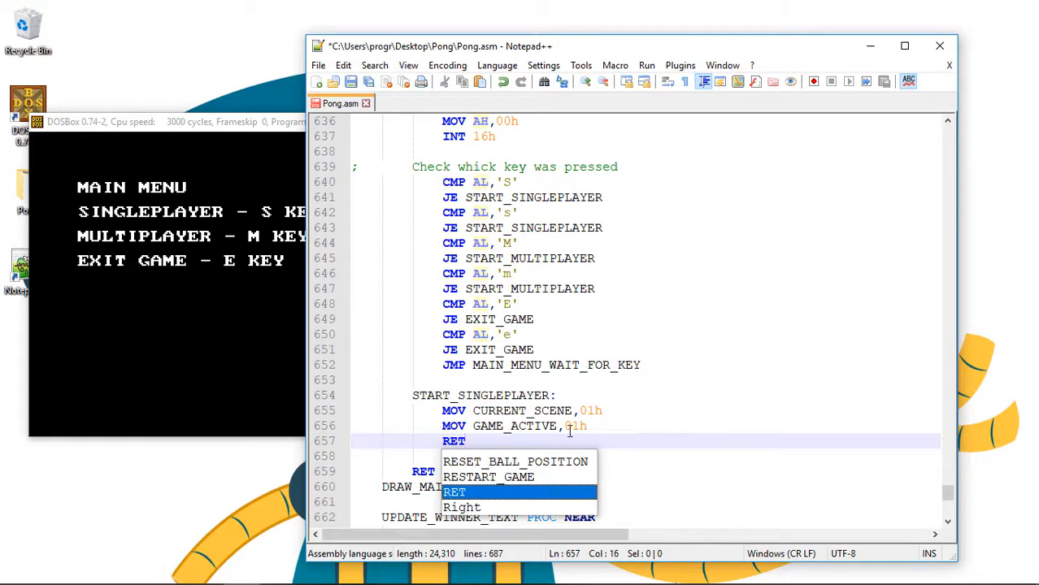
key(Escape)
key(ctrl+s)
scroll(601, 436, up, 1)
scroll(601, 440, down, 2)
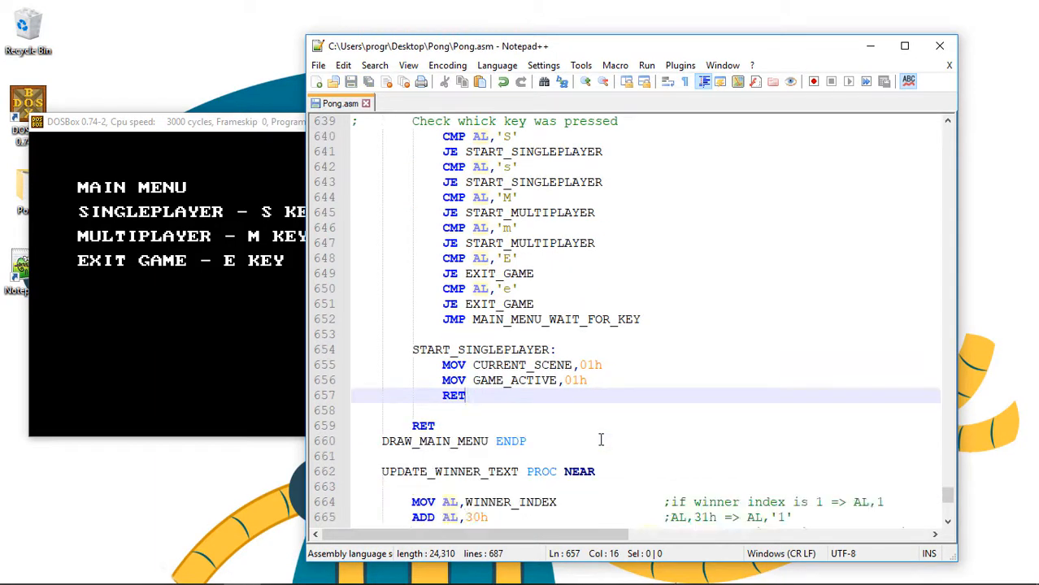
Start an unindented START_MULTIPLAYER: label below the RET, cleaning up stray letters
key(Return)
key(BackSpace)
text(sta)
key(Escape)
key(BackSpace)
key(BackSpace)
key(Return)
key(BackSpace)
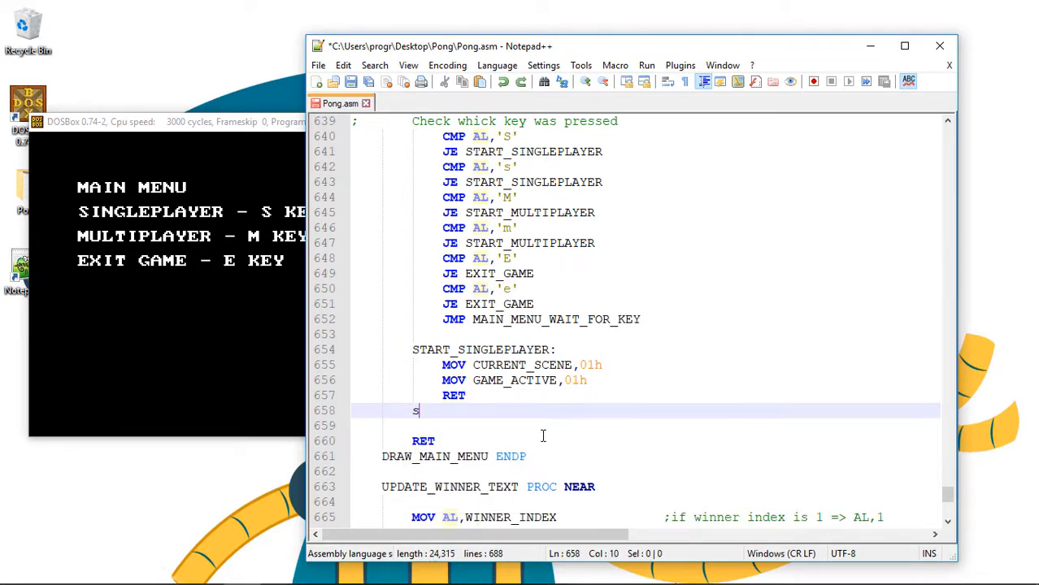
key(BackSpace)
key(Return)
text(STAR)
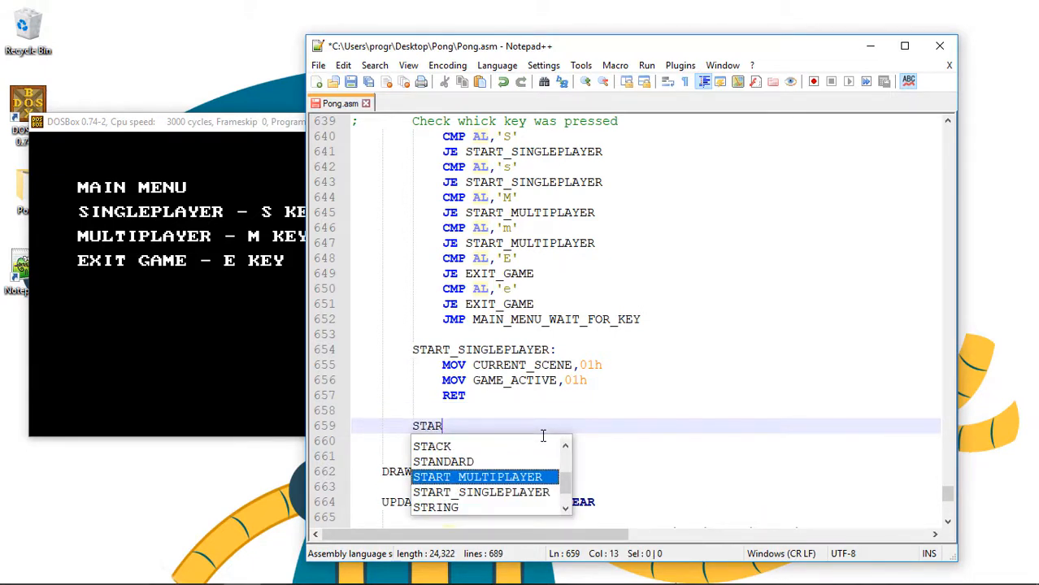
key(Return)
text(:)
key(Return)
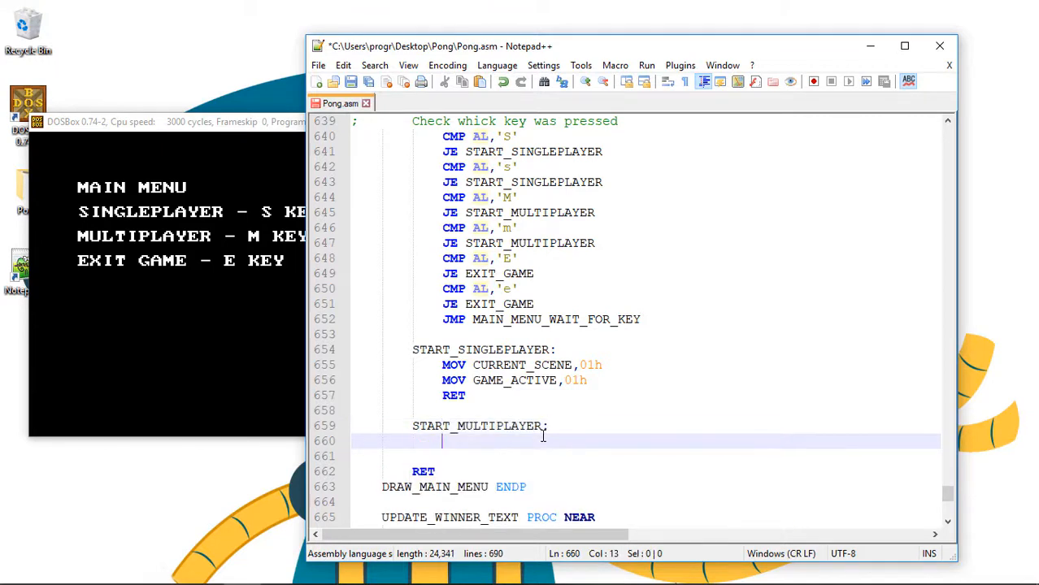
text(JM)
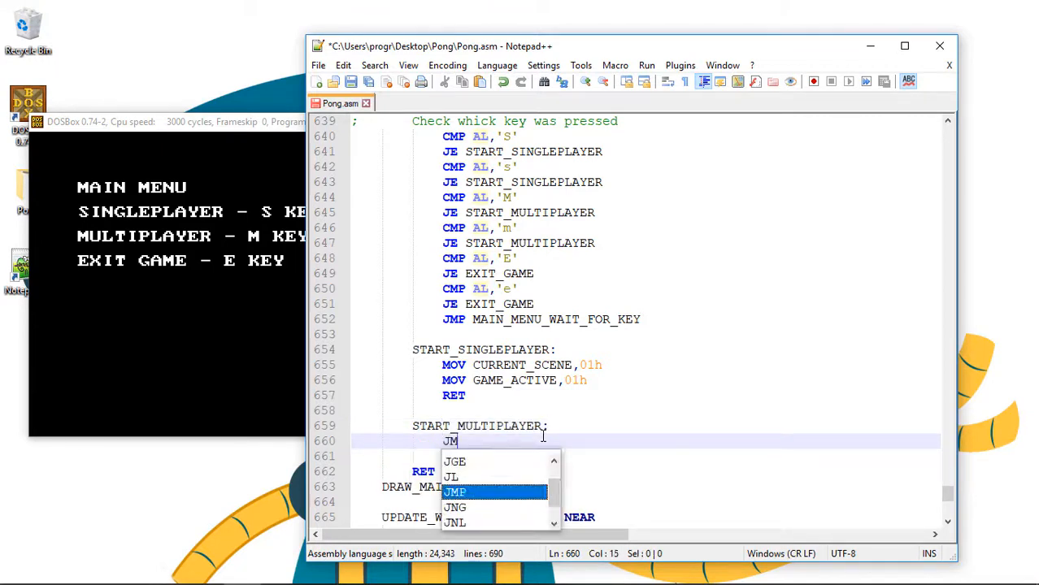
text(P)
text( MAIN)
Give it JMP MAIN_MENU_WAIT_FOR_KEY ;TODO and move to the blank line below
key(Down)
key(Return)
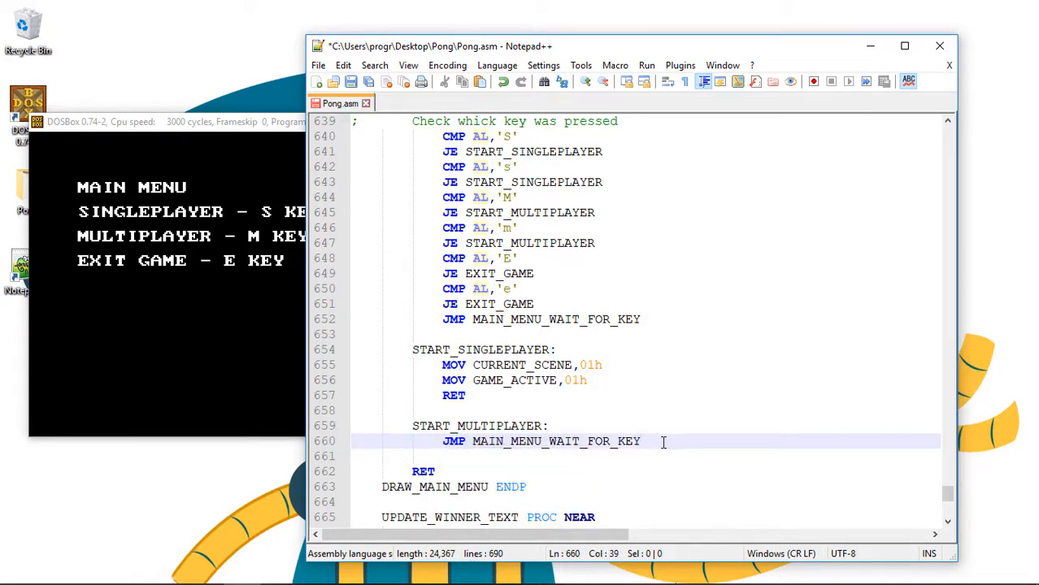
text(;TODO)
click(537, 453)
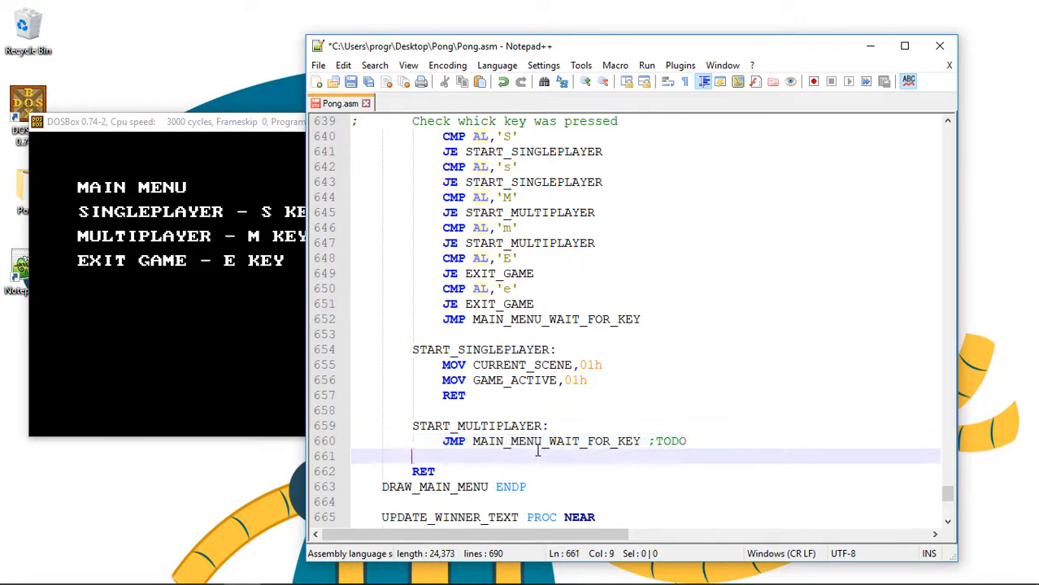
Add a new EXIT_GAME: label below the previous routine
key(Return)
text(e)
key(BackSpace)
text(EXIT)
key(Down)
key(Down)
key(Return)
text(:)
Give EXIT_GAME an indented body of MOV EXITING_GAME,01h followed by RET
key(Return)
key(Tab)
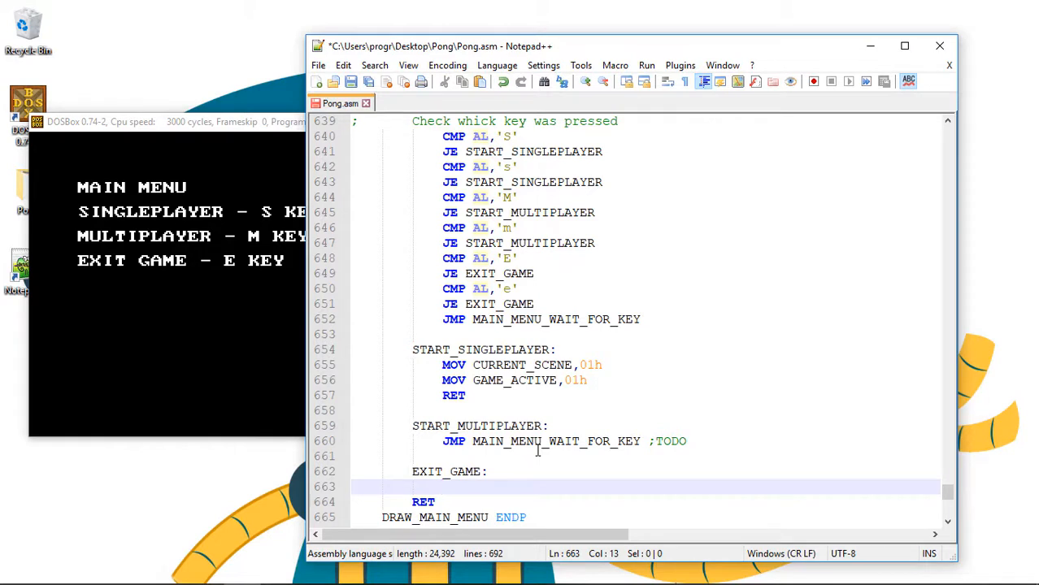
key(Return)
scroll(526, 457, down, 1)
drag(439, 471, 414, 471)
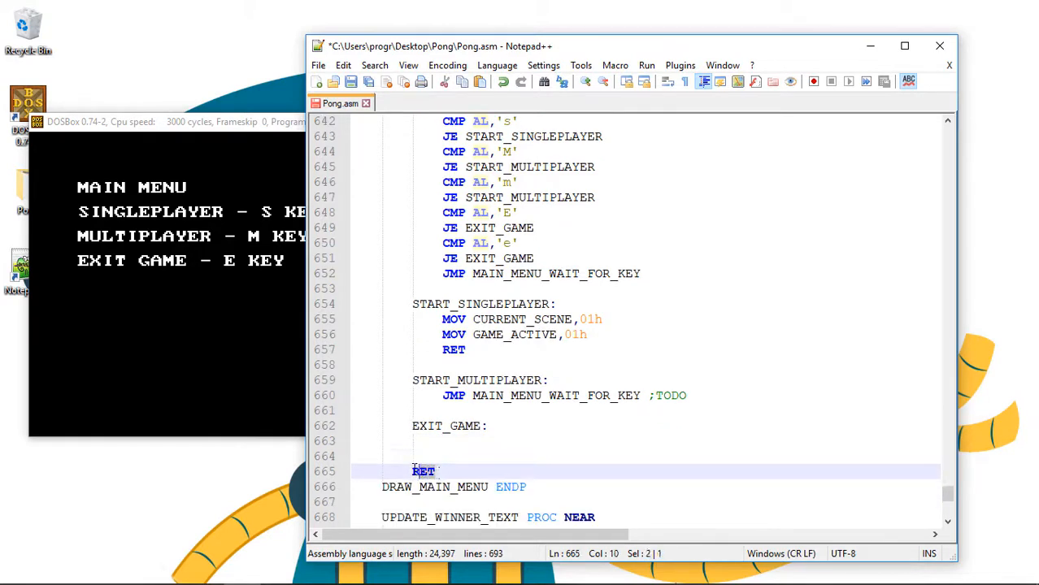
click(453, 440)
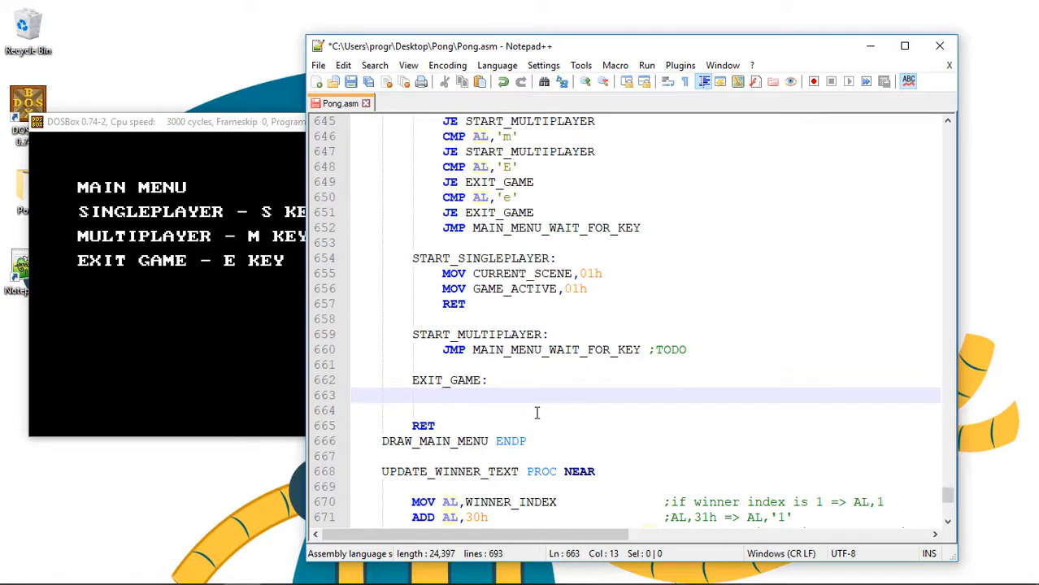
scroll(536, 414, up, 2)
scroll(537, 415, down, 1)
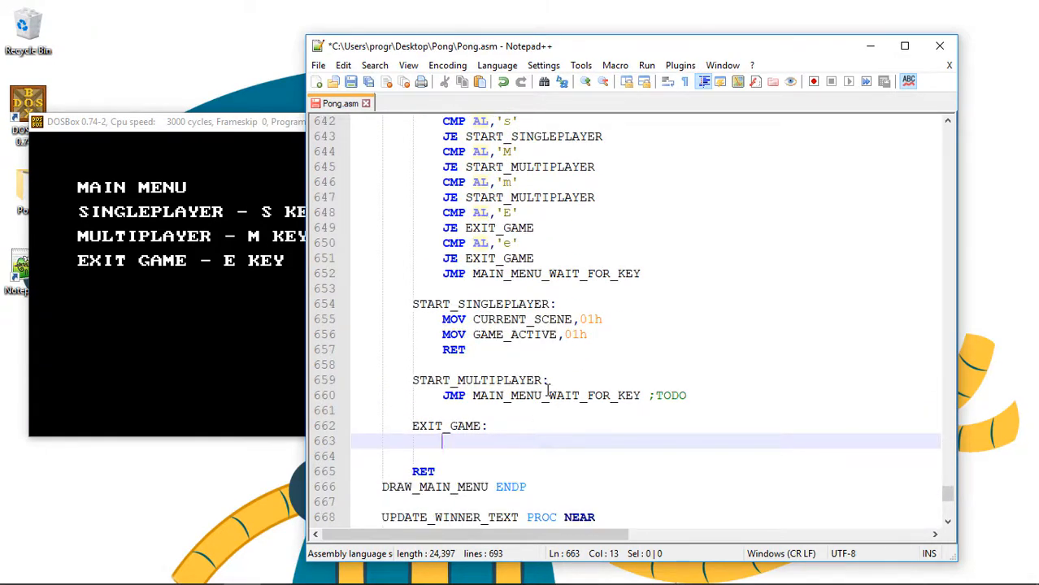
text(MOV EXITING_GAME,01h)
key(Return)
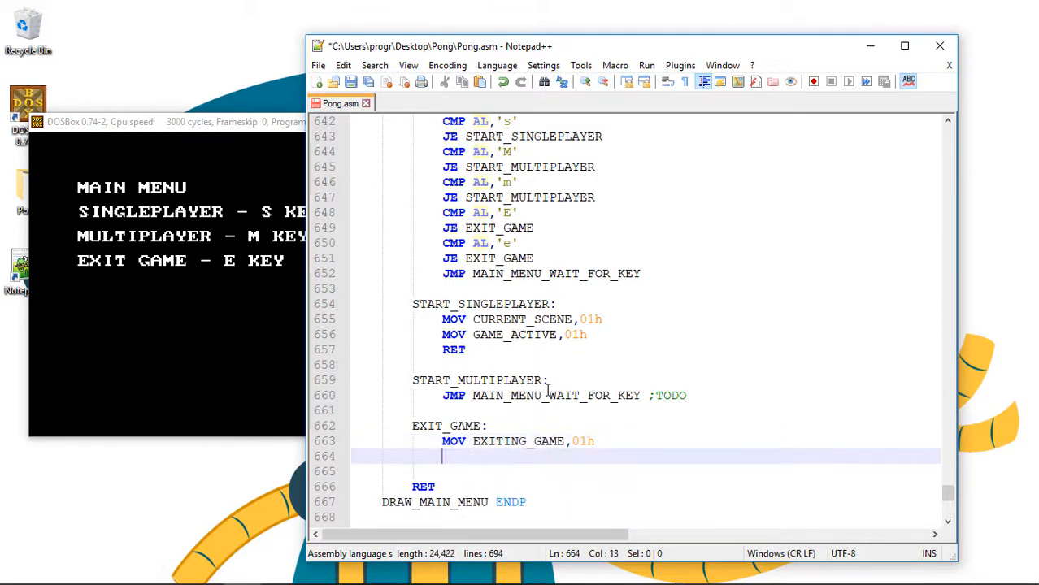
text(RET)
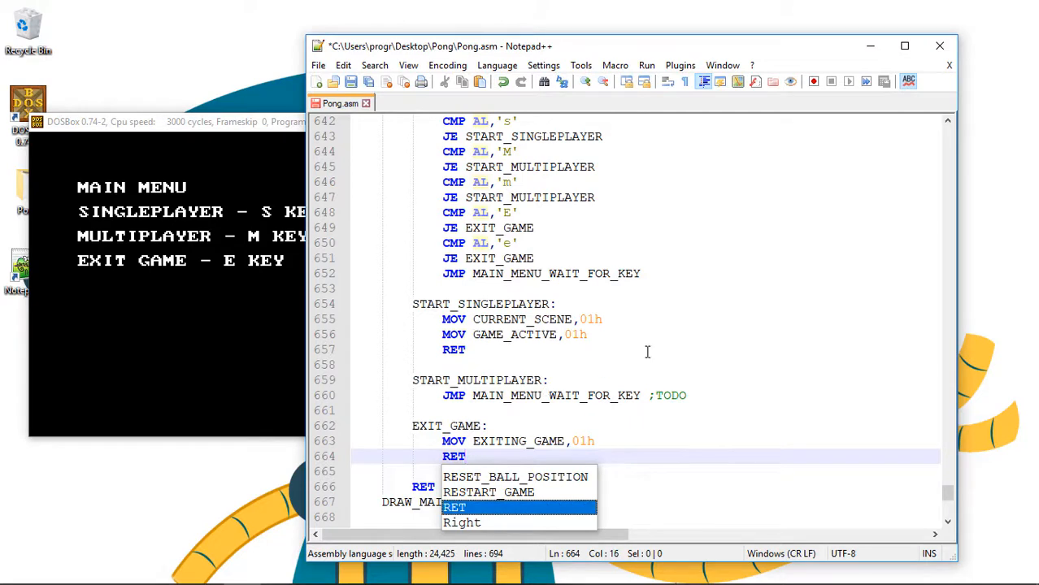
click(483, 445)
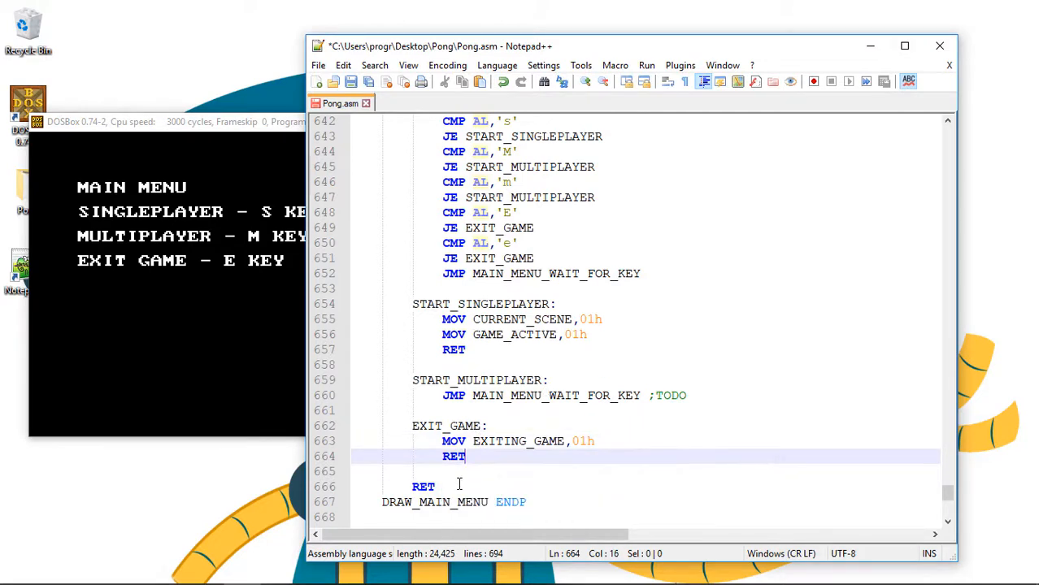
Remove the leftover old RET line and save Pong.asm
drag(459, 485, 329, 471)
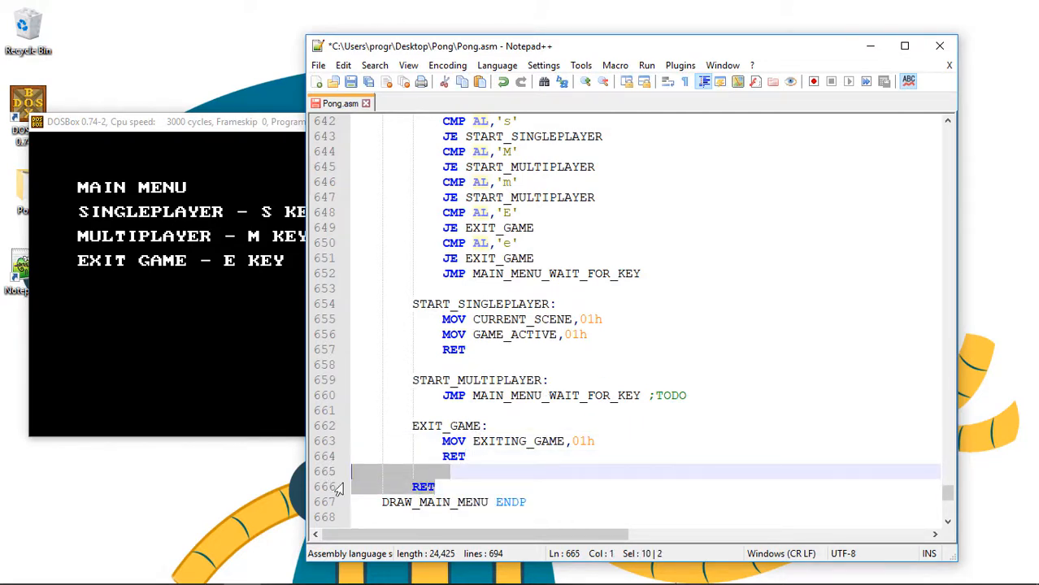
key(Delete)
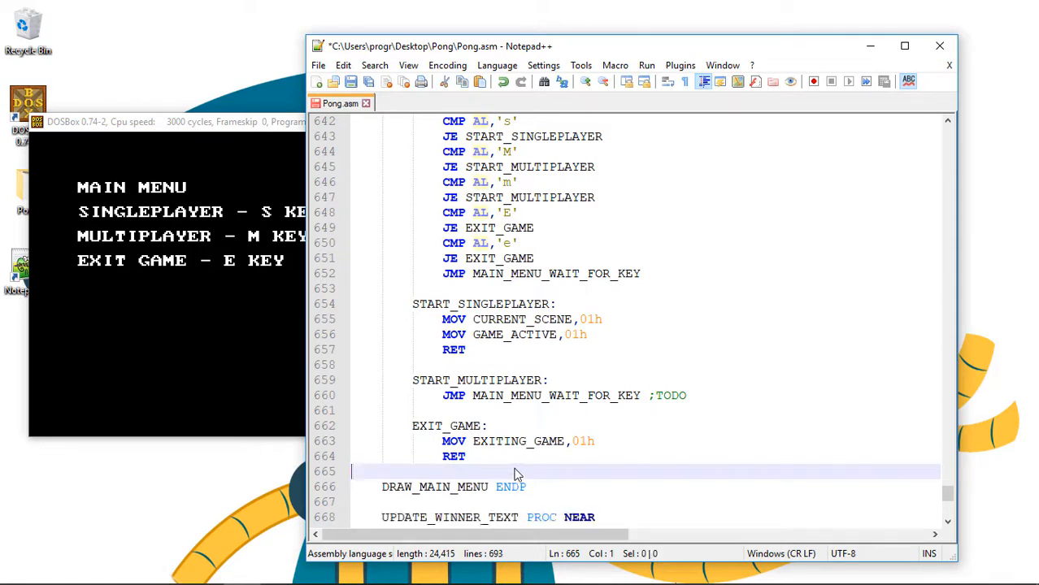
key(ctrl+s)
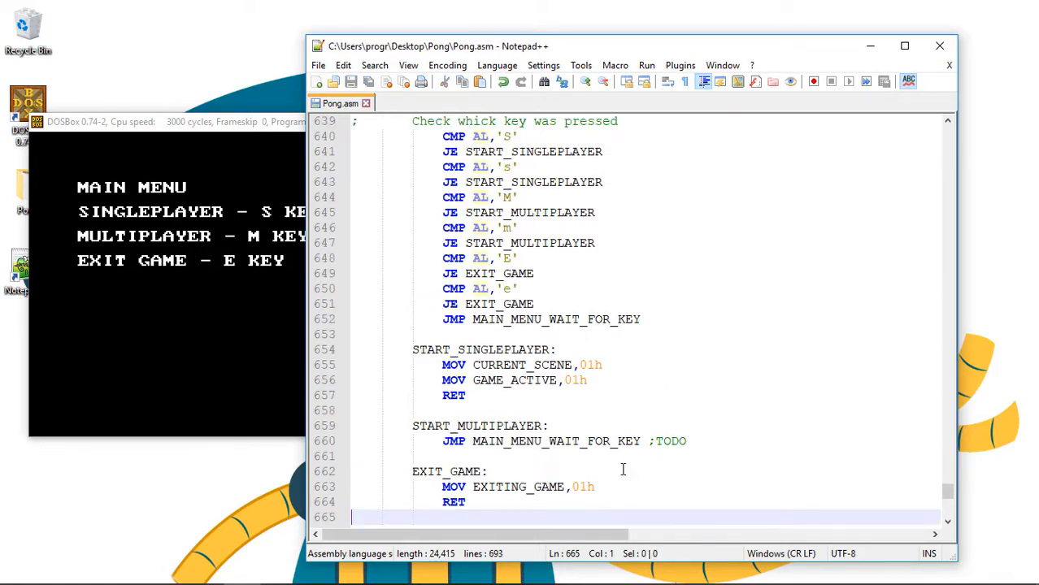
scroll(621, 468, up, 1)
Declare a new EXITING_GAME variable after GAME_ACTIVE in the data section and save
click(902, 49)
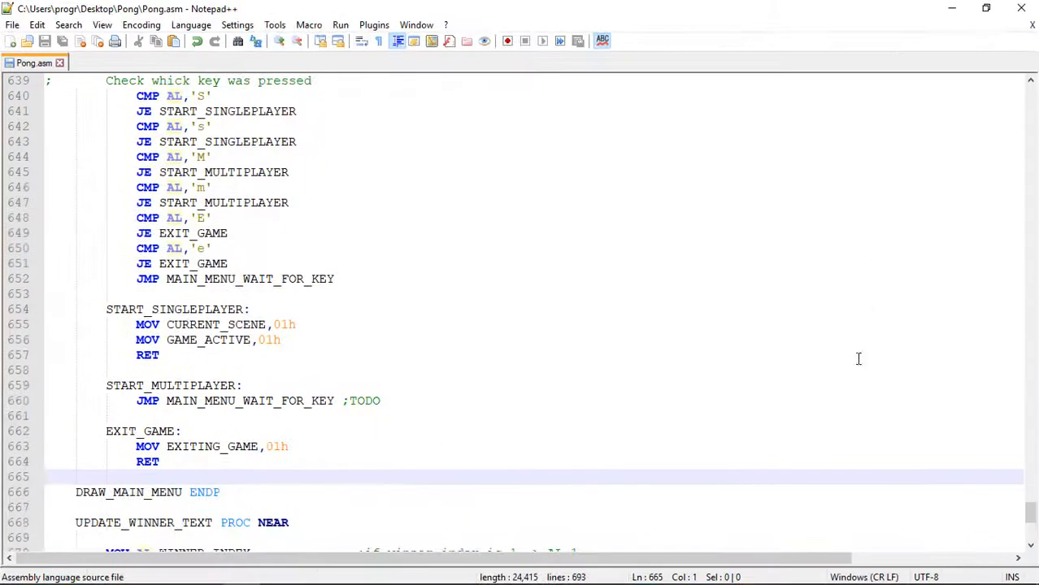
mouse_move(1030, 522)
mouse_down()
mouse_move(1031, 122)
mouse_move(1030, 134)
mouse_up()
scroll(412, 378, down, 1)
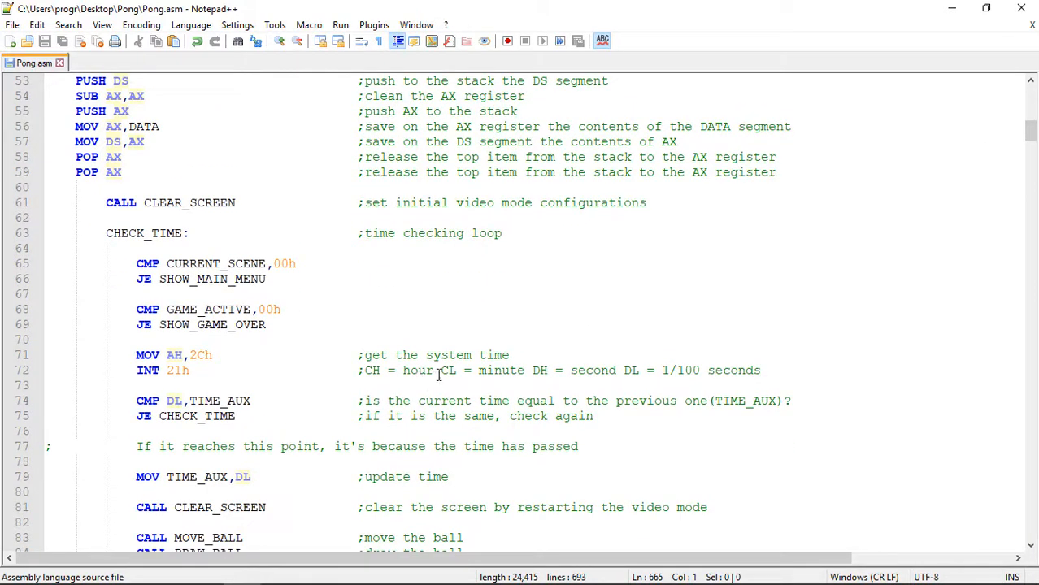
click(456, 324)
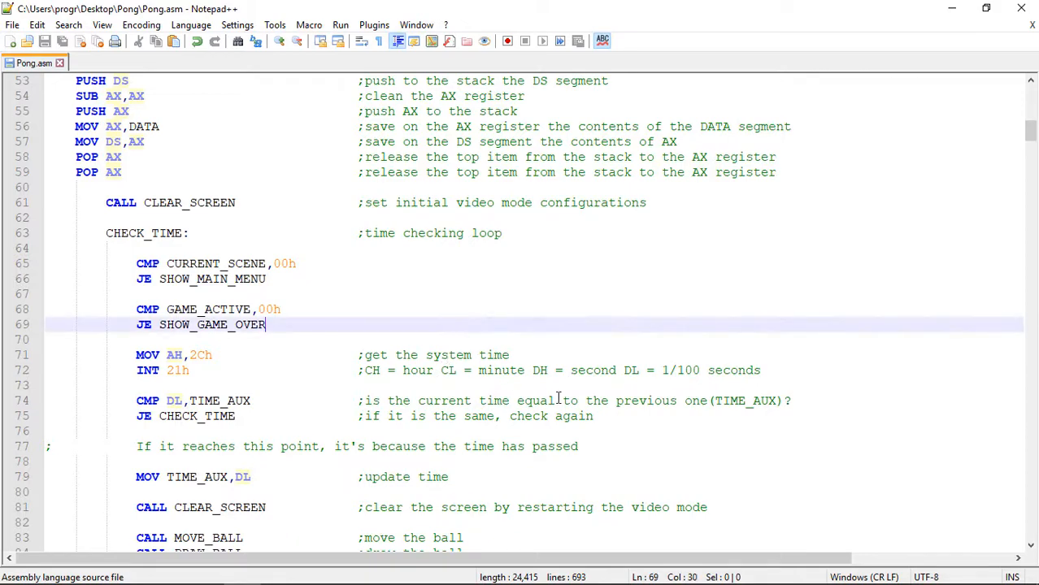
drag(1030, 131, 1030, 99)
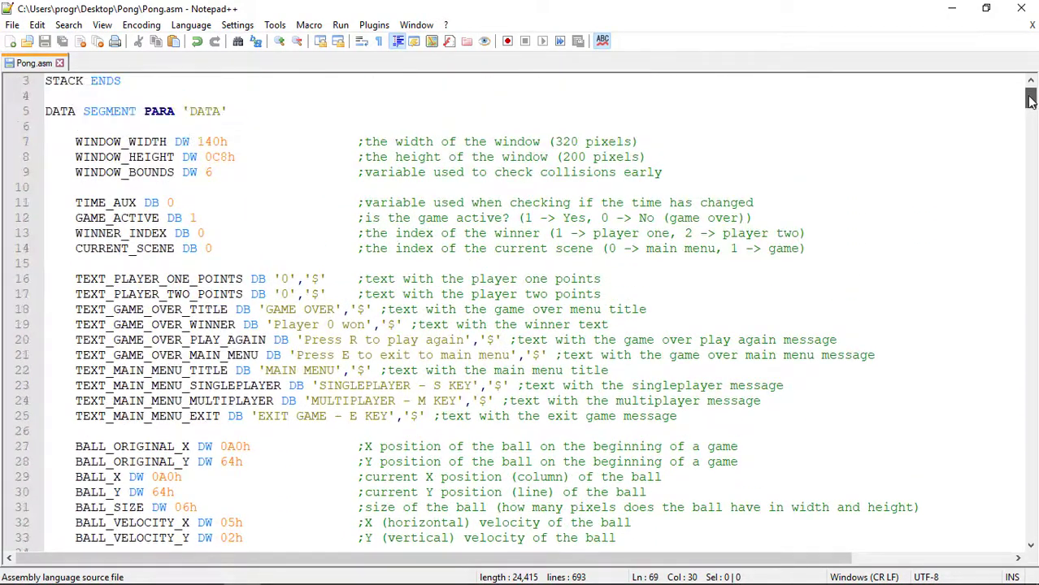
click(433, 252)
click(815, 248)
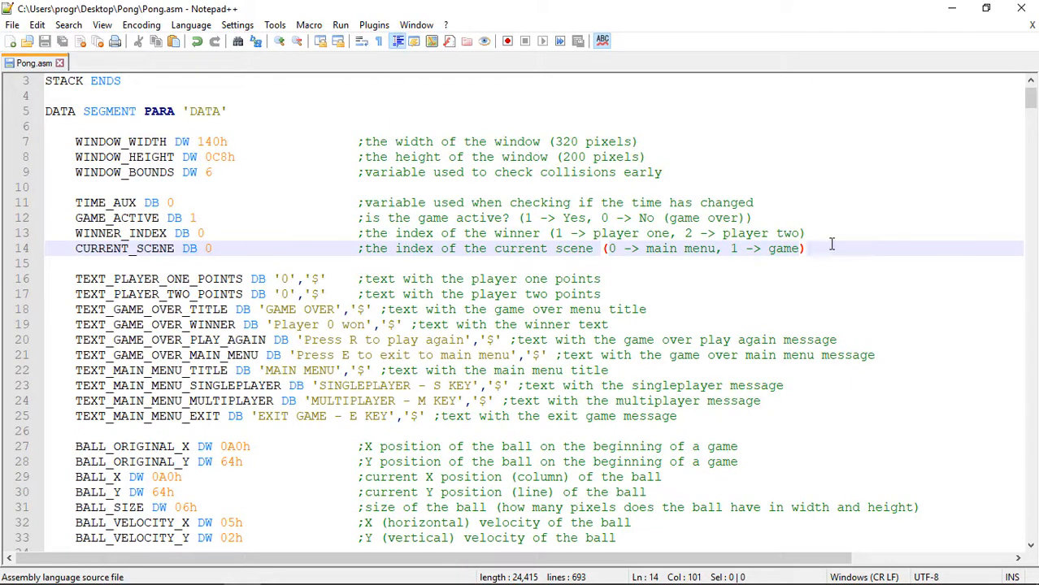
click(796, 222)
key(Return)
text(E)
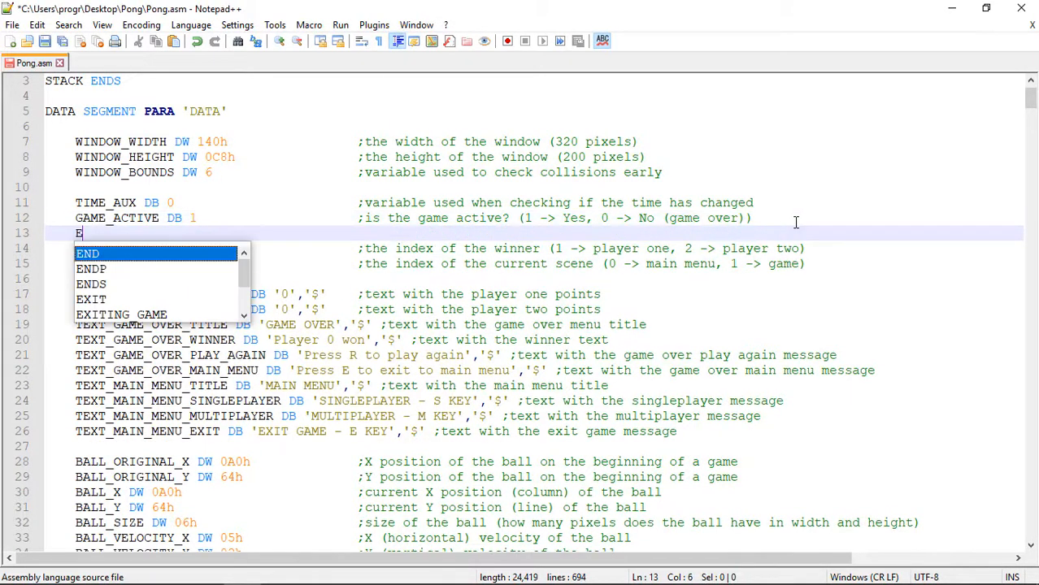
text(XITI)
key(Return)
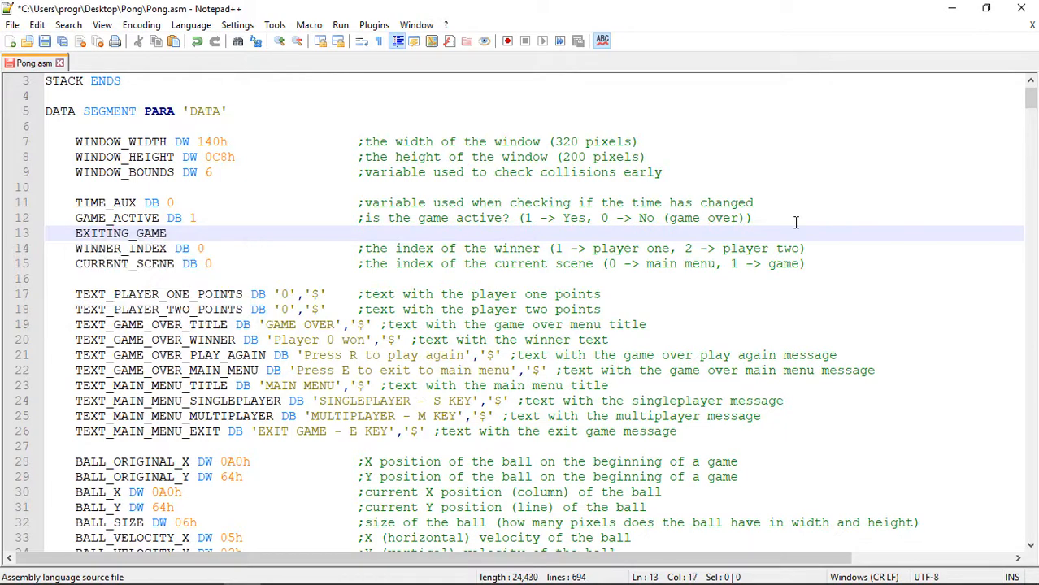
text(DB 0)
key(ctrl+s)
scroll(789, 244, down, 3)
scroll(699, 301, down, 5)
scroll(609, 353, down, 4)
scroll(610, 355, down, 3)
Start CHECK_TIME with CMP EXITING_GAME,01h and JE START_EXIT_PROCESS, followed by a blank line
click(238, 343)
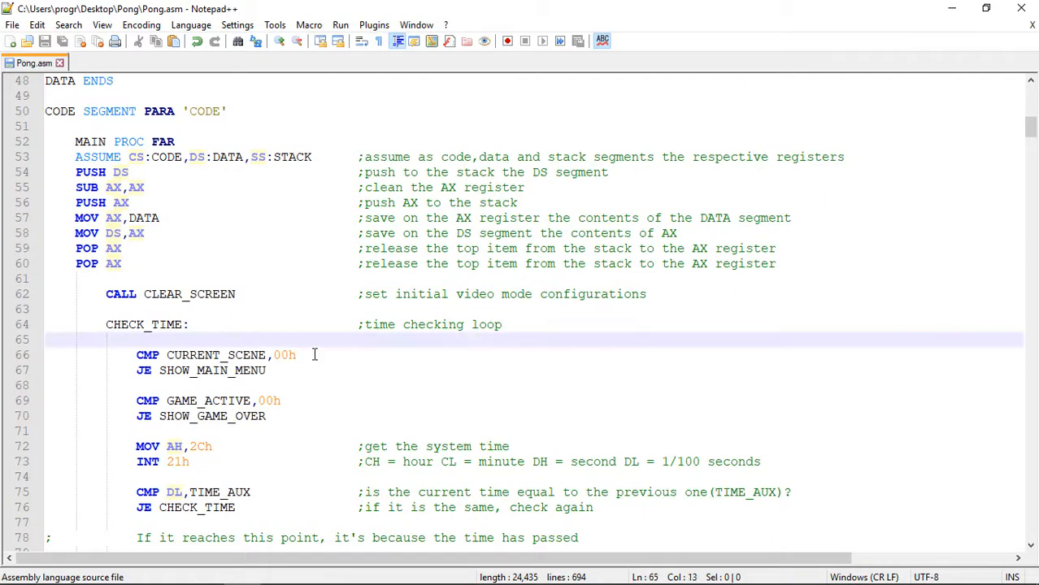
key(Return)
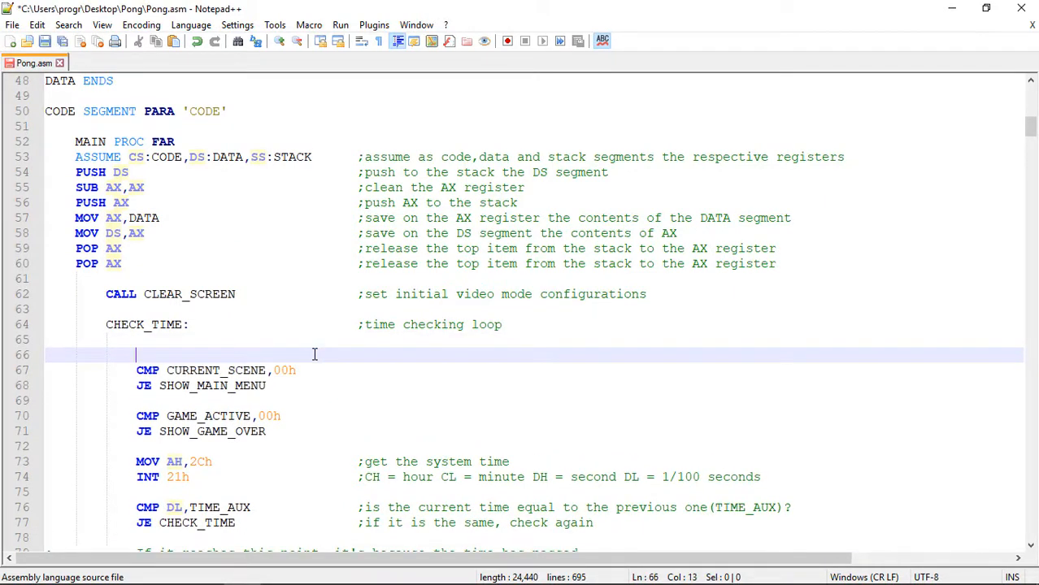
text(CM)
key(BackSpace)
key(BackSpace)
text(CMP )
text(EXIT)
key(Down)
key(Return)
text(,01h)
key(Return)
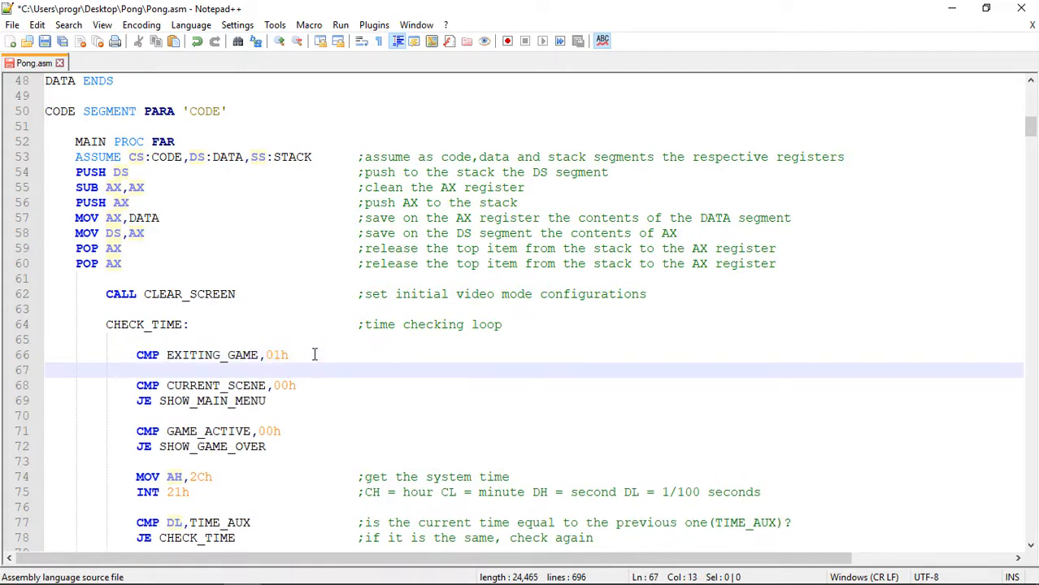
text(JE )
text(WANTS)
key(BackSpace)
key(BackSpace)
key(BackSpace)
key(BackSpace)
key(BackSpace)
text(START)
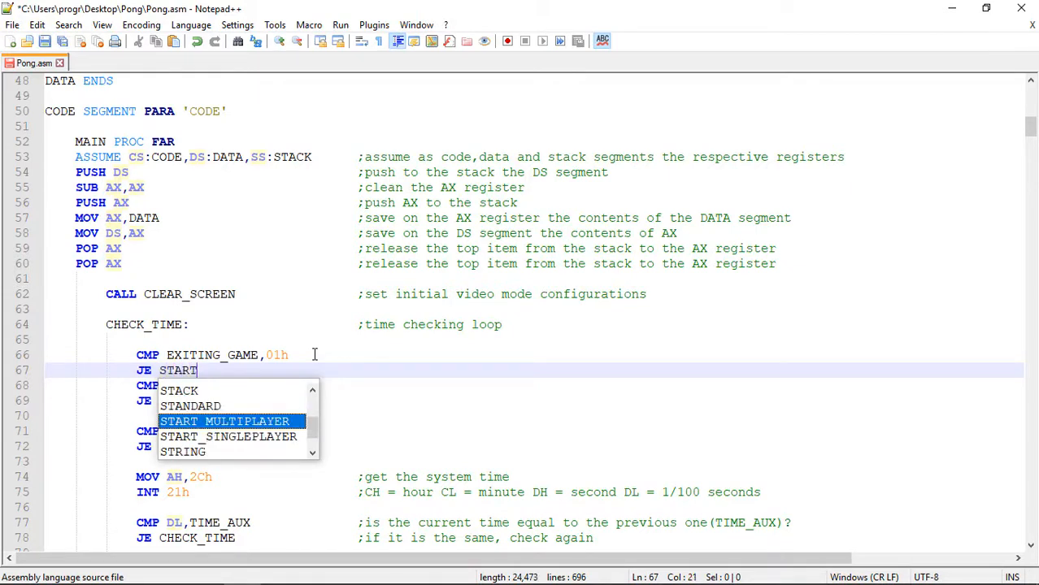
text(_EXIT)
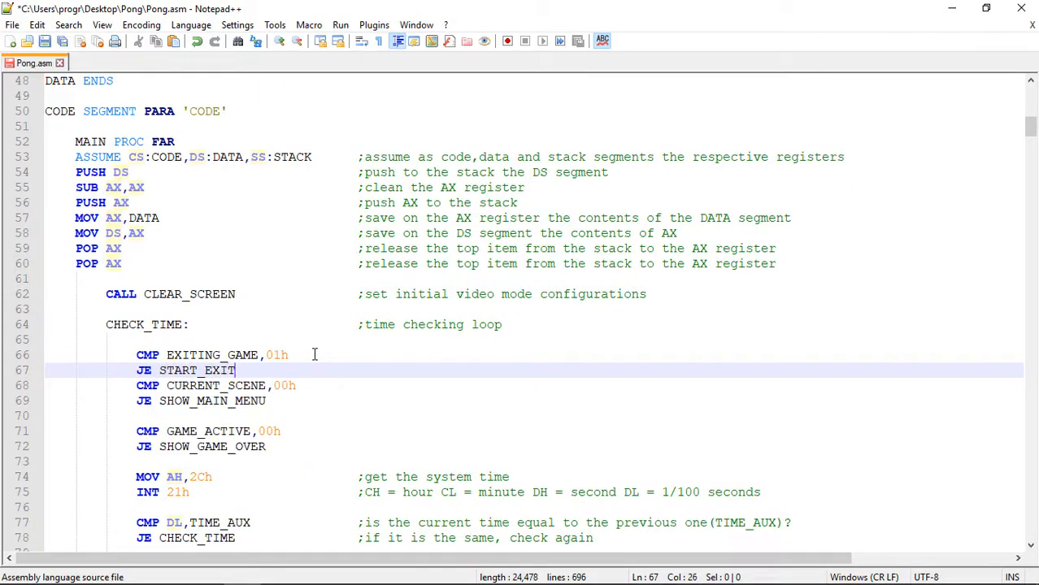
text(_PROCESS)
key(Return)
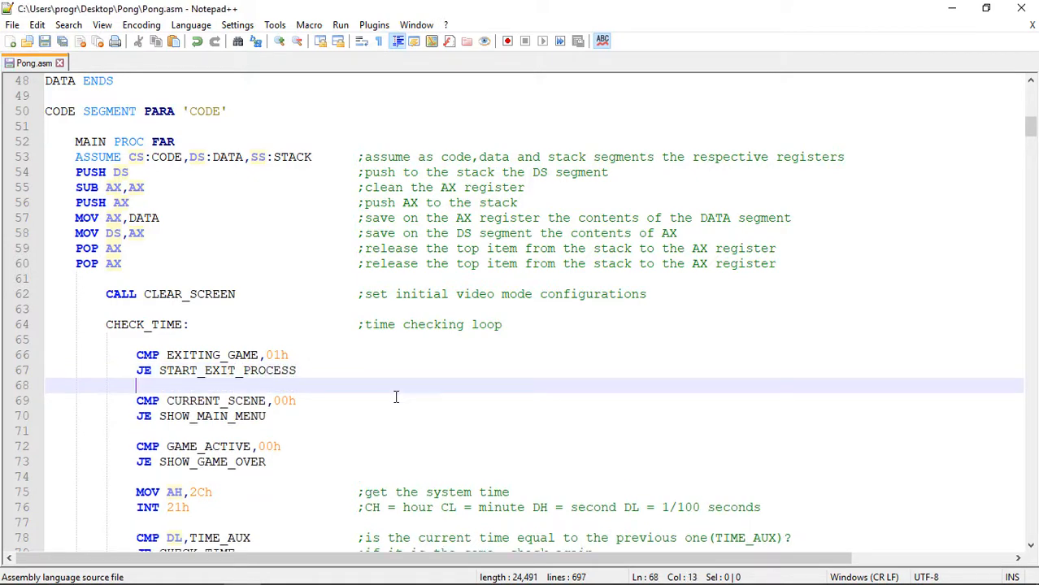
scroll(395, 394, down, 2)
scroll(396, 394, down, 2)
scroll(398, 386, down, 1)
scroll(398, 387, down, 4)
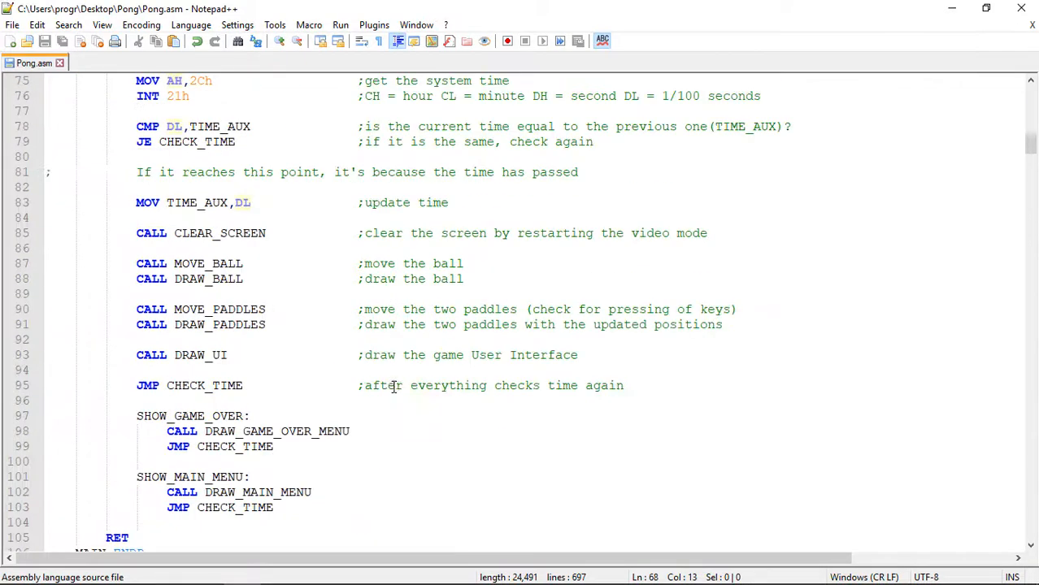
scroll(396, 387, down, 2)
Add a START_EXIT_PROCESS label after SHOW_MAIN_MENU containing CALL CONCLUDE_EXIT_GAME
click(290, 415)
key(Return)
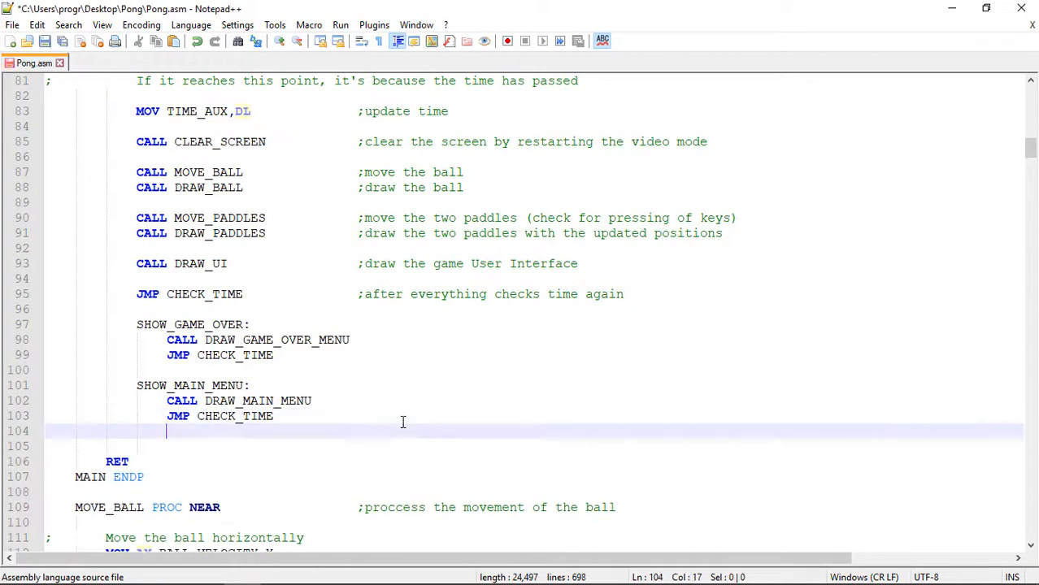
key(Return)
key(BackSpace)
text(START)
key(Return)
key(Return)
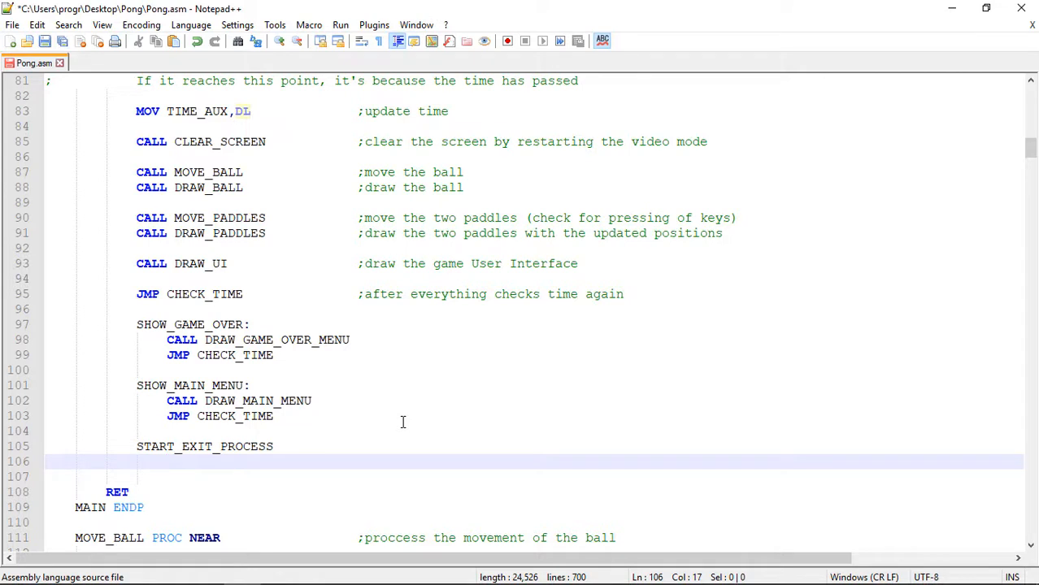
text(CALL)
text( EXIT)
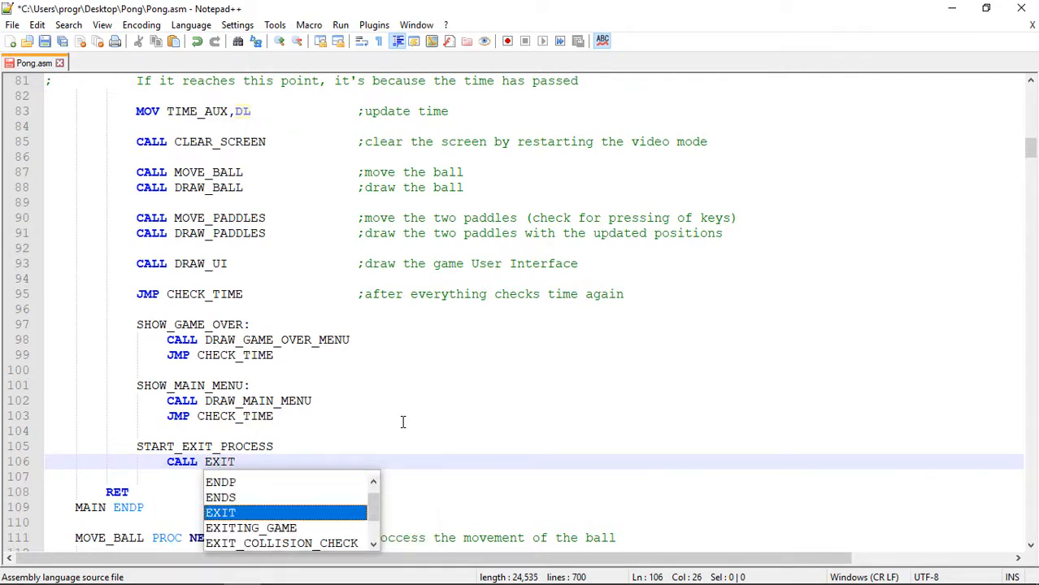
text(_GAME)
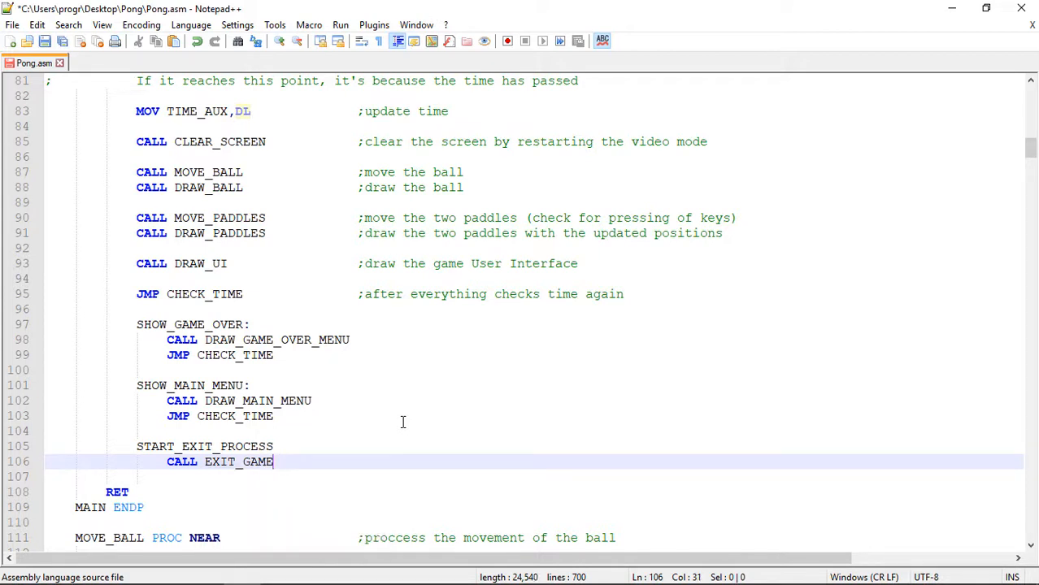
key(BackSpace)
key(BackSpace)
key(BackSpace)
key(BackSpace)
key(BackSpace)
key(BackSpace)
text(CONCLUDE_EXIT_GAME)
scroll(348, 483, down, 1)
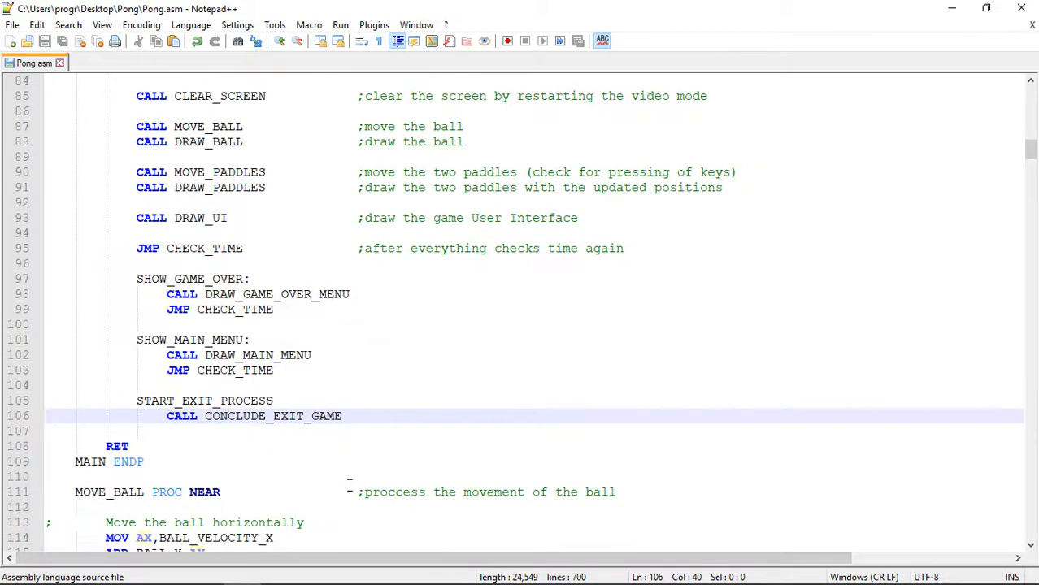
drag(342, 415, 204, 415)
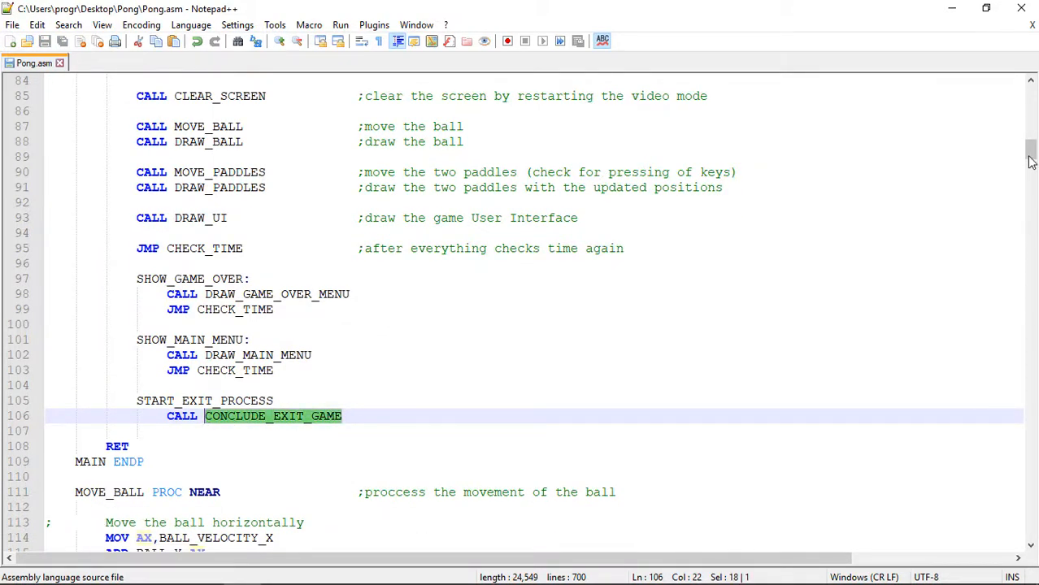
mouse_move(1028, 150)
mouse_down()
mouse_move(1021, 305)
mouse_move(1031, 528)
mouse_up()
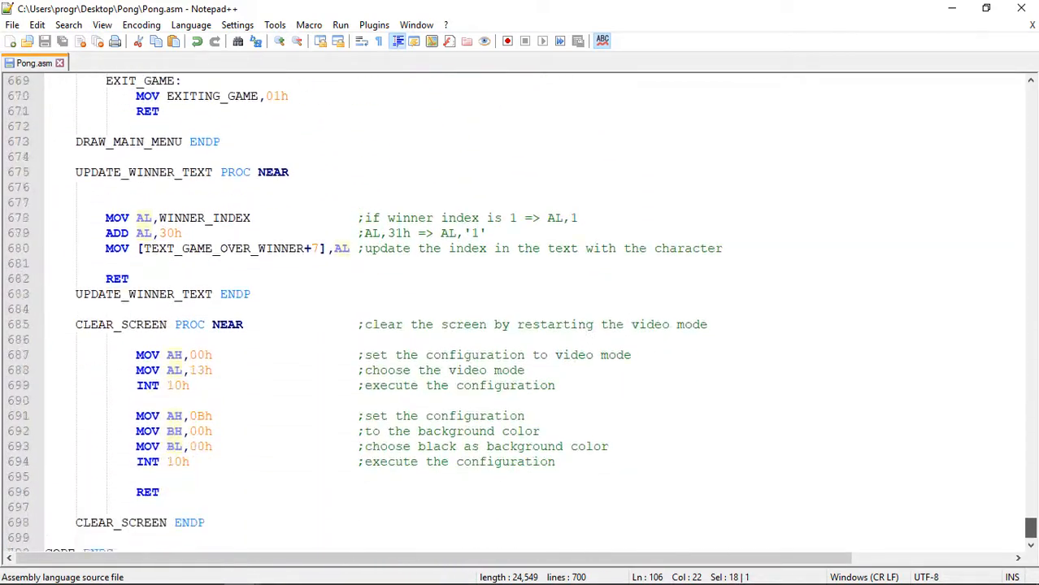
Create CONCLUDE_EXIT_GAME PROC NEAR below CLEAR_SCREEN ENDP with an empty body, RET and ENDP, and save
click(213, 493)
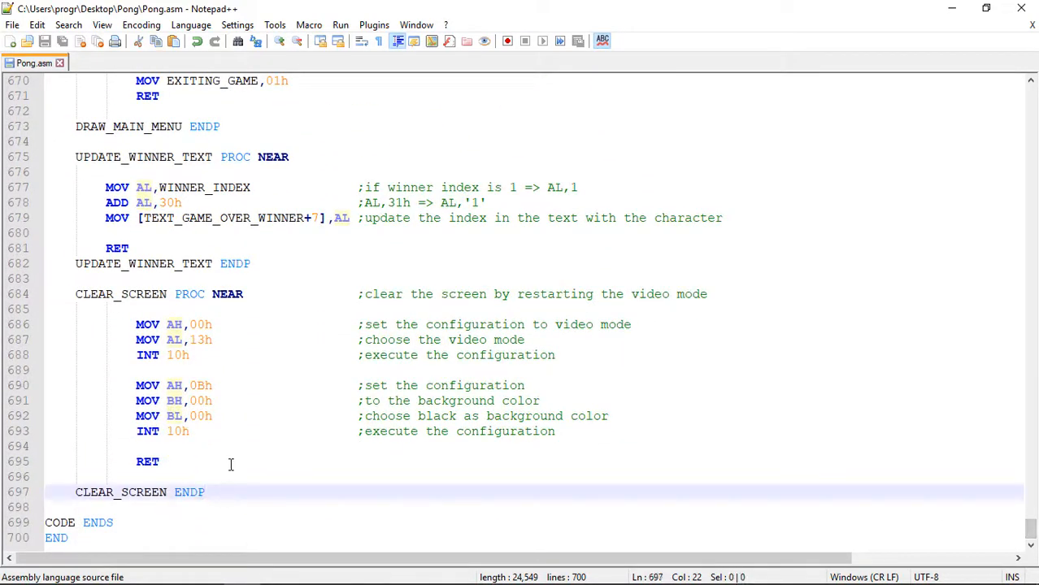
key(Return)
key(Return)
text(CONCLUDE_EXIT_GAME )
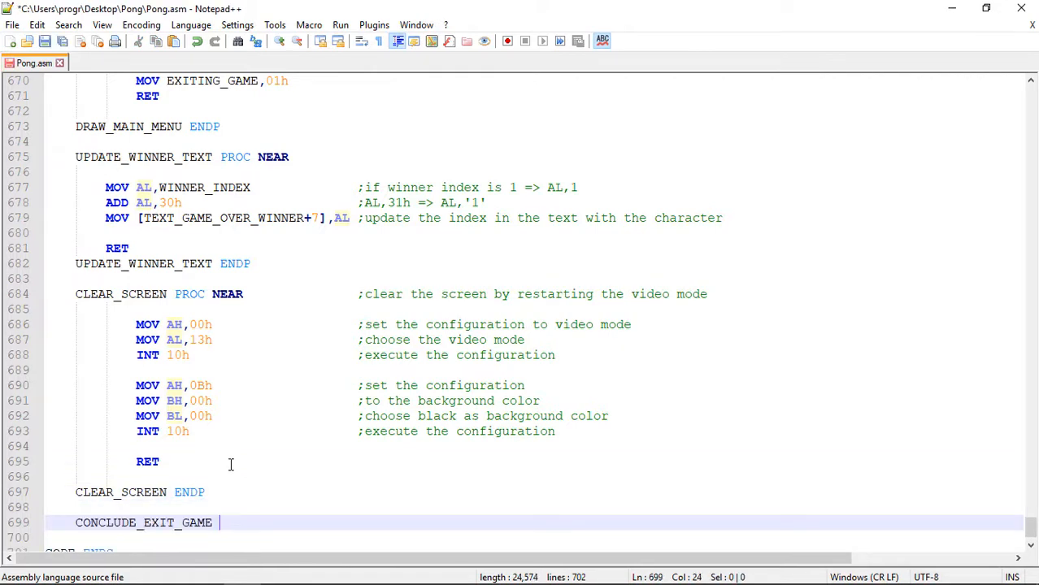
text(PROC NEAR)
key(Return)
key(Return)
key(Return)
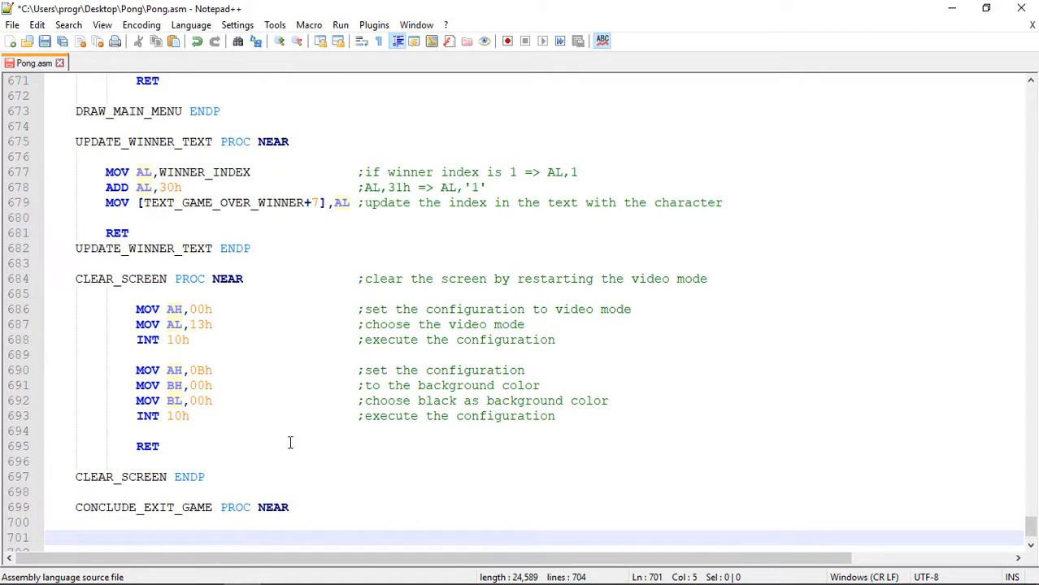
scroll(292, 442, down, 1)
text(CON)
key(Return)
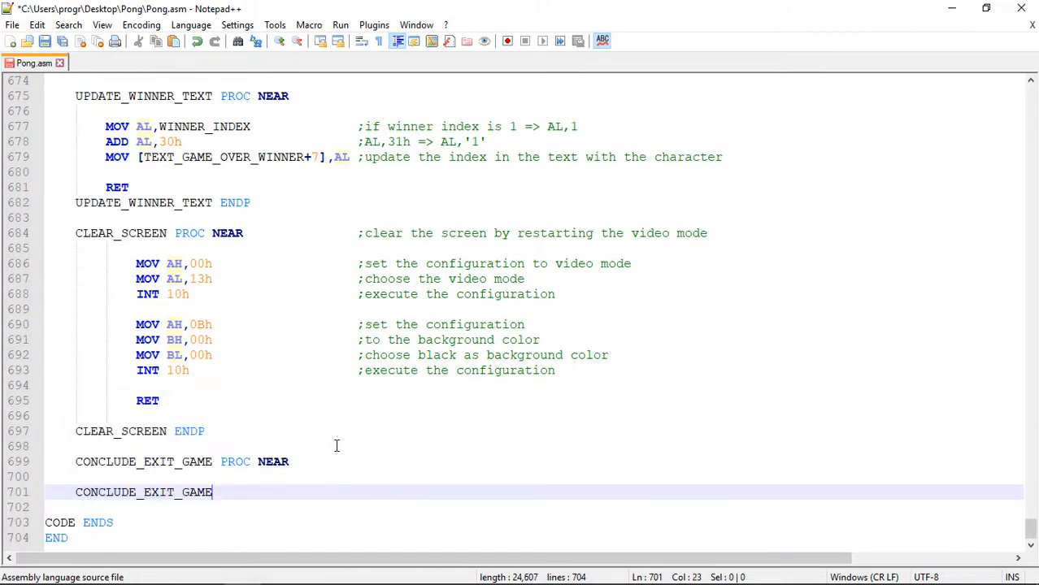
text(ENDP)
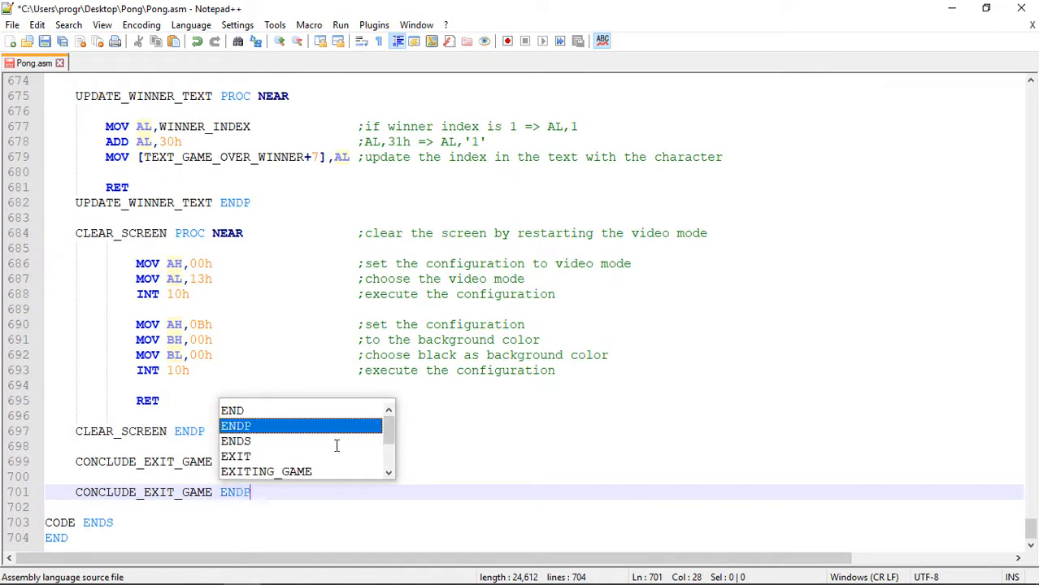
click(105, 478)
key(Return)
key(Tab)
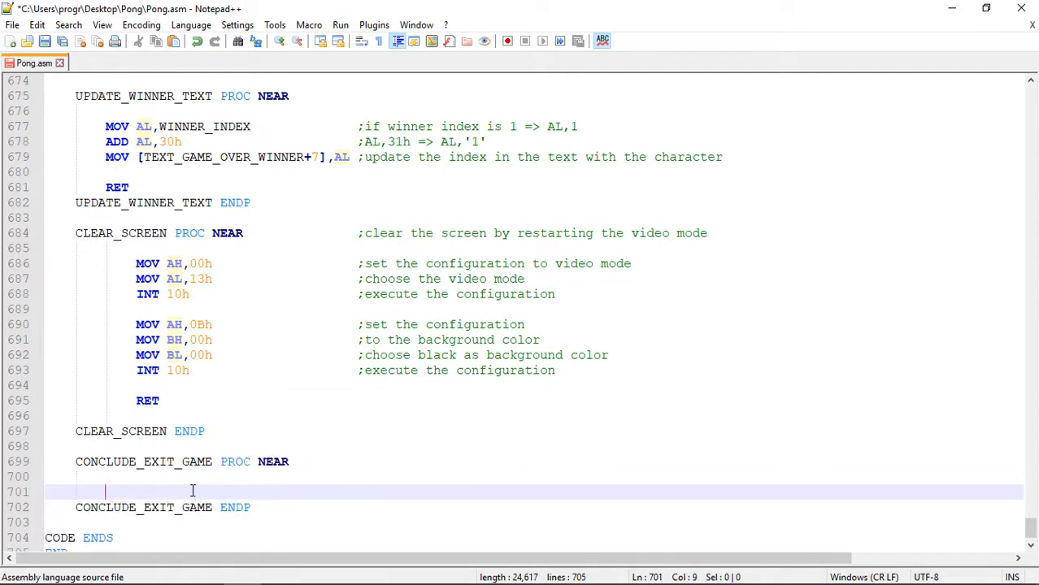
text(RET)
click(147, 478)
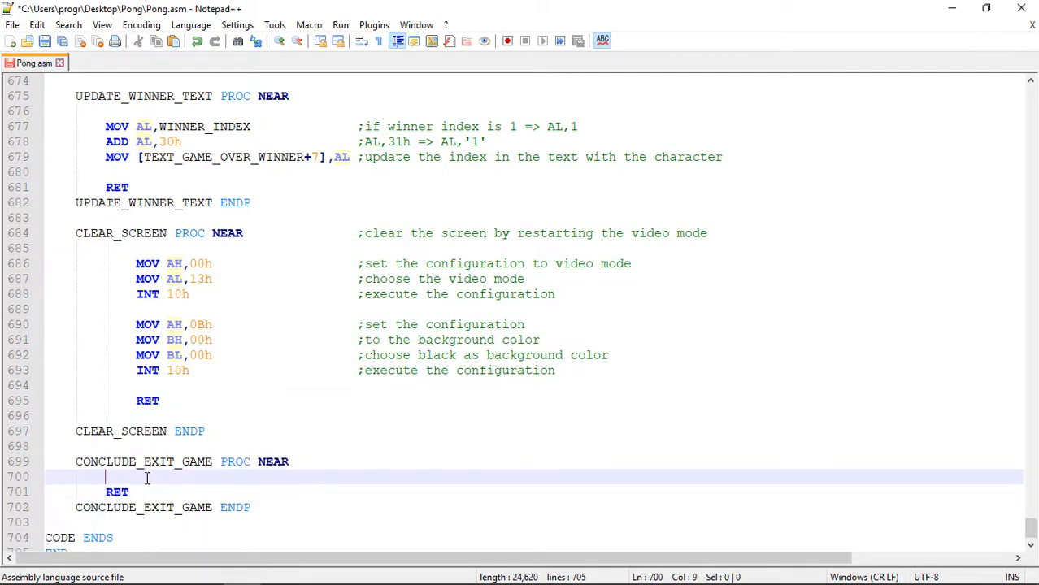
key(Return)
key(Return)
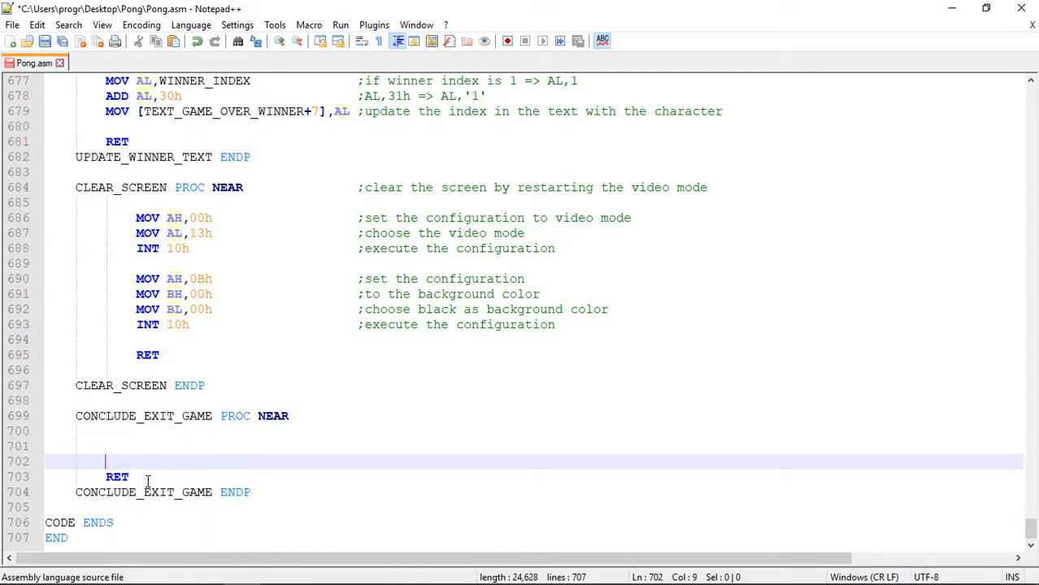
click(128, 450)
key(ctrl+s)
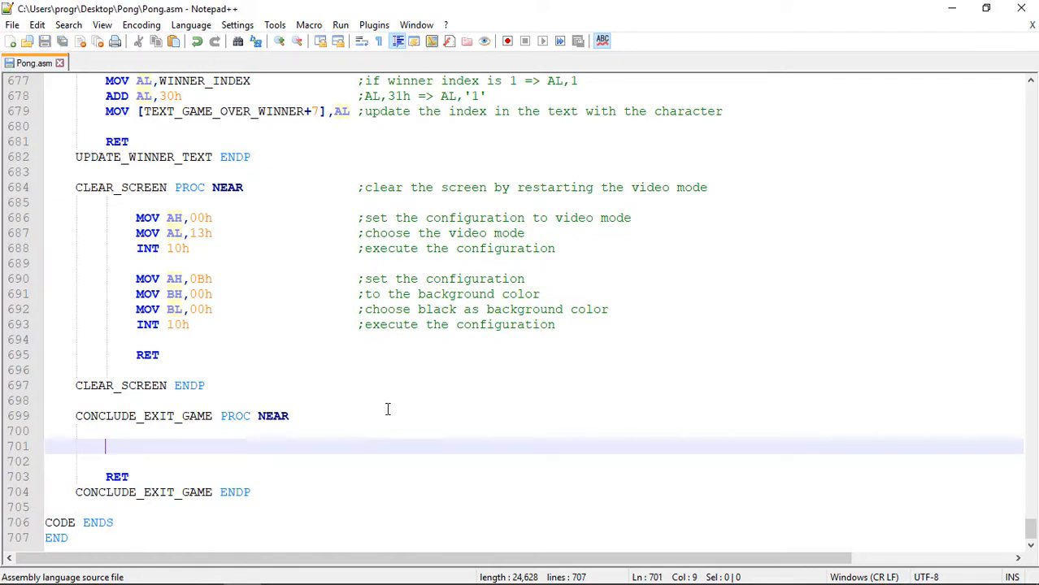
Comment the procedure header as ';goes back to the text mode'
click(380, 411)
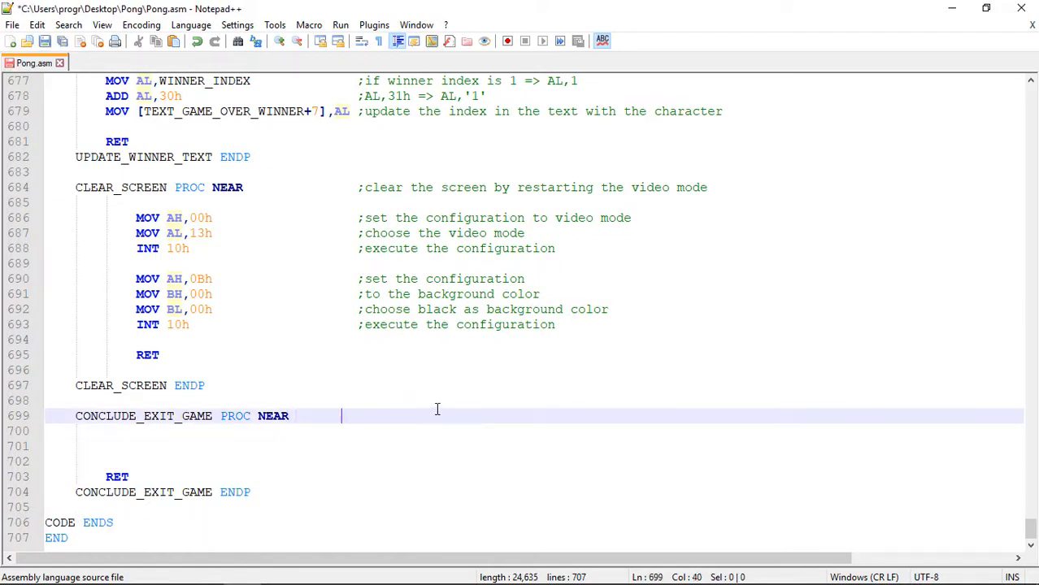
text(;)
text(retur)
key(BackSpace)
key(BackSpace)
key(BackSpace)
key(BackSpace)
key(BackSpace)
text(goes back to the text mode)
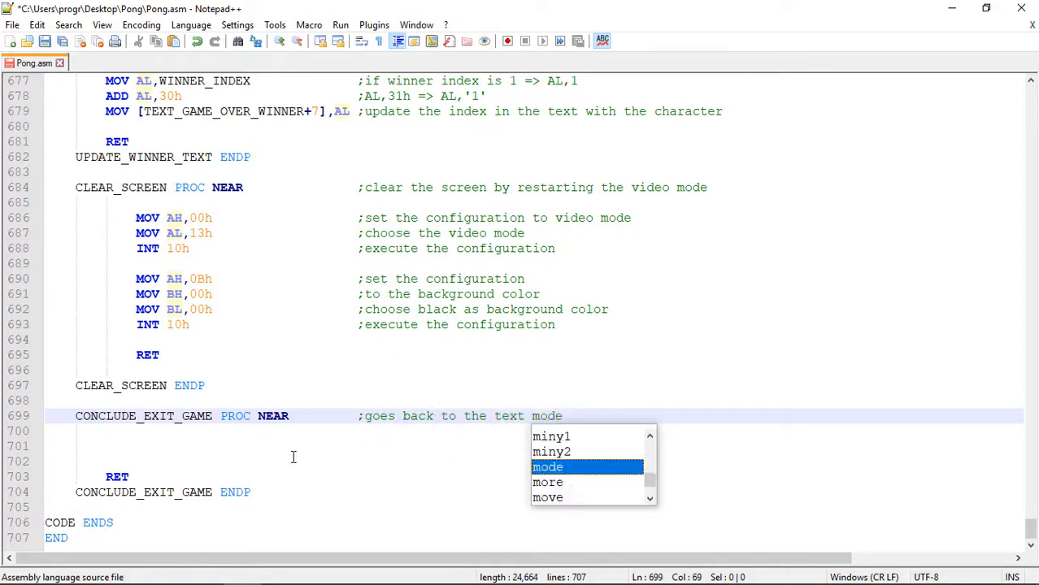
click(236, 447)
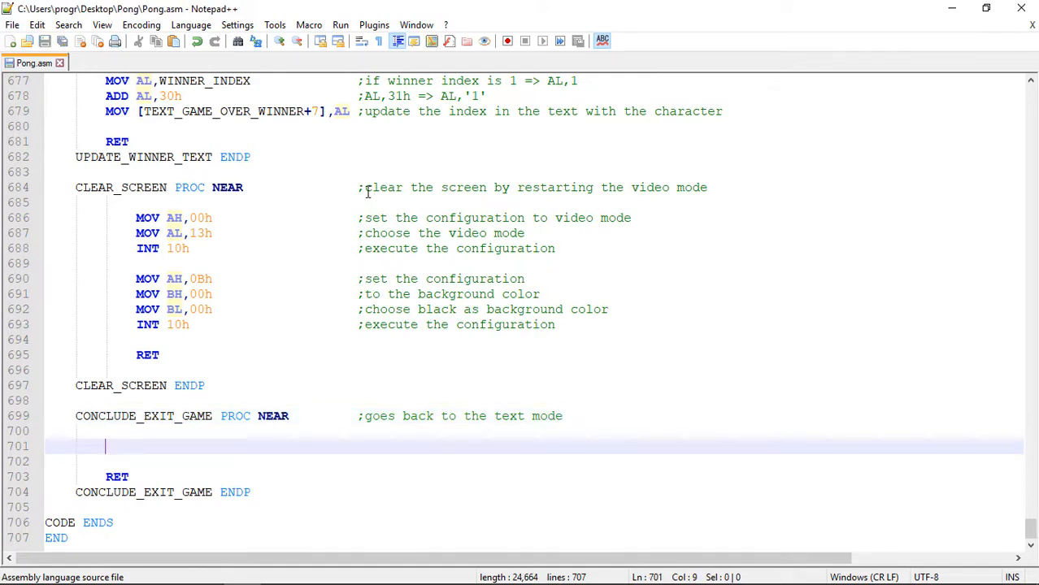
Copy CLEAR_SCREEN's three video-mode lines into CONCLUDE_EXIT_GAME's body and align their indents
drag(359, 188, 717, 193)
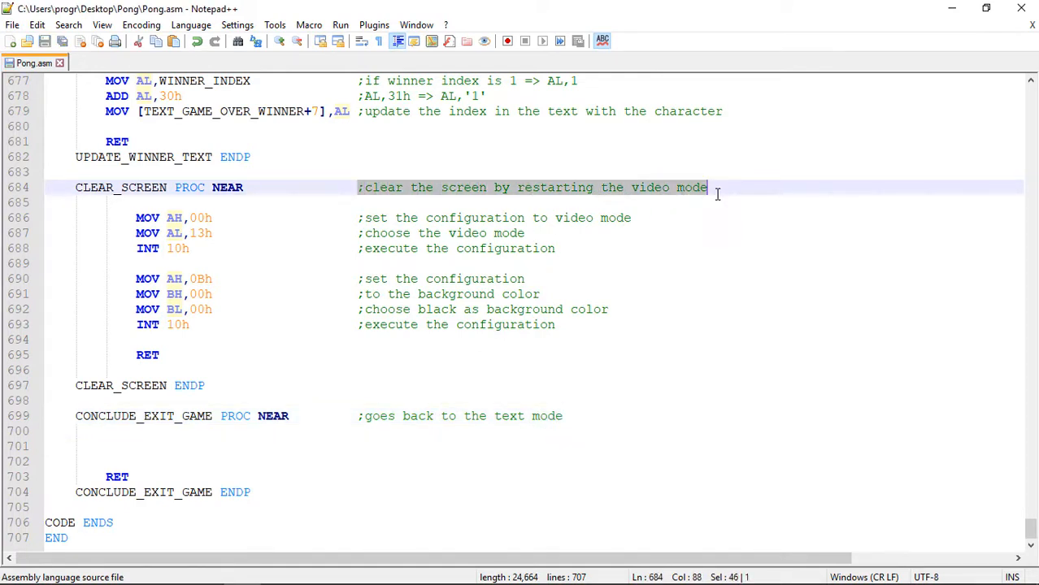
click(390, 340)
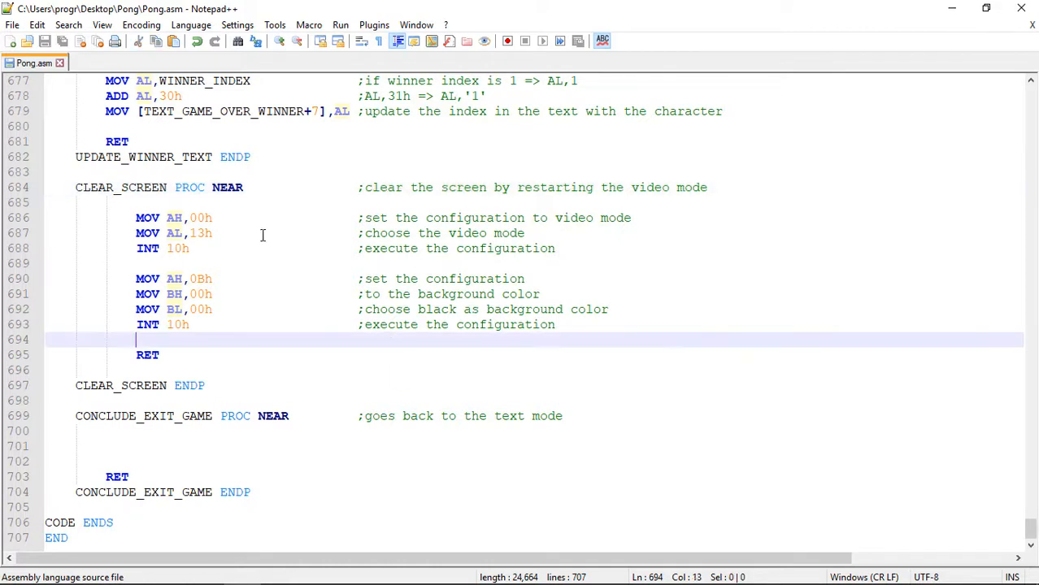
drag(136, 217, 571, 246)
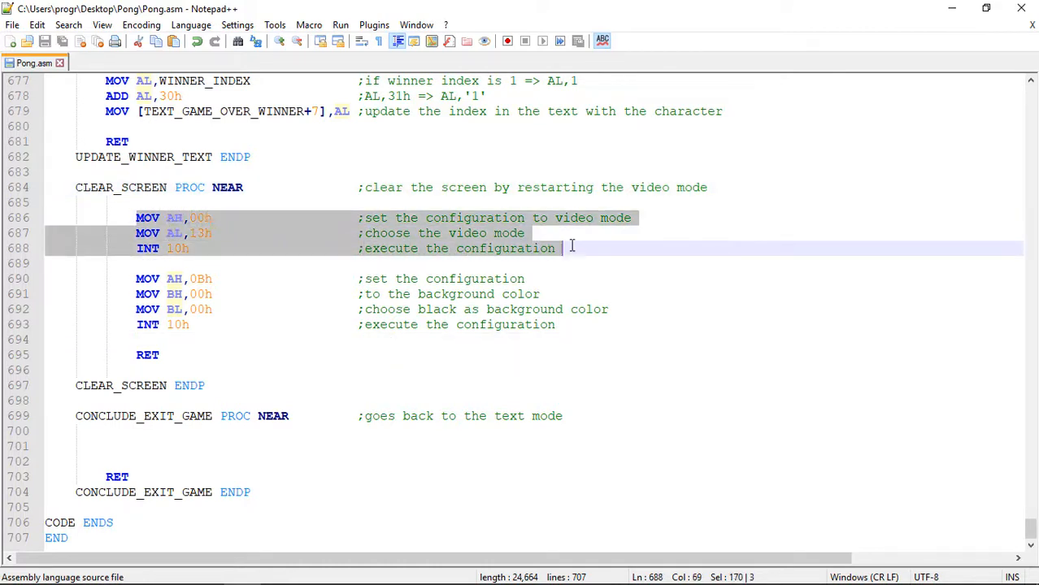
drag(572, 248, 136, 218)
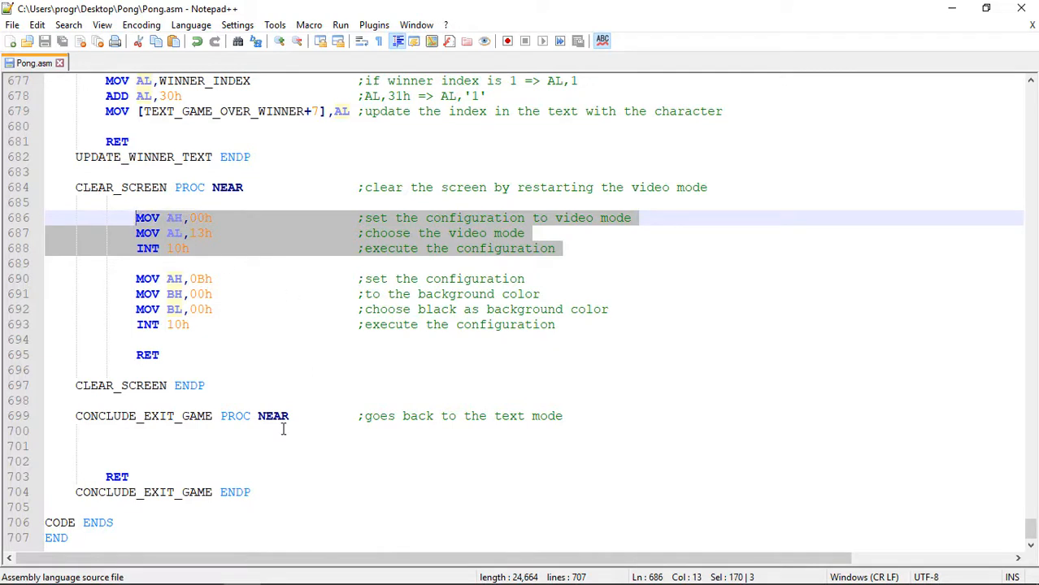
click(138, 446)
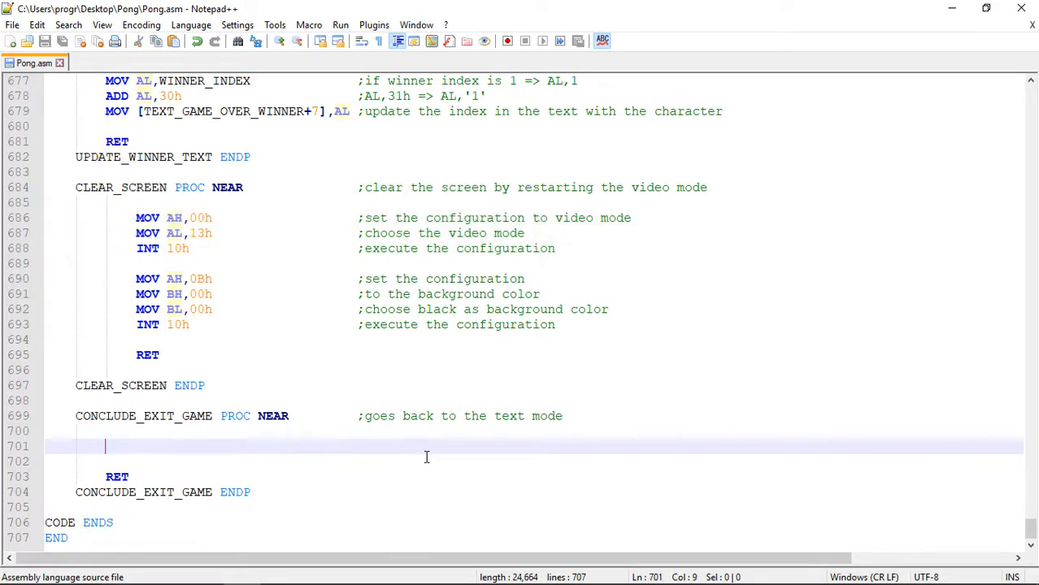
key(ctrl+v)
scroll(398, 451, down, 1)
click(136, 432)
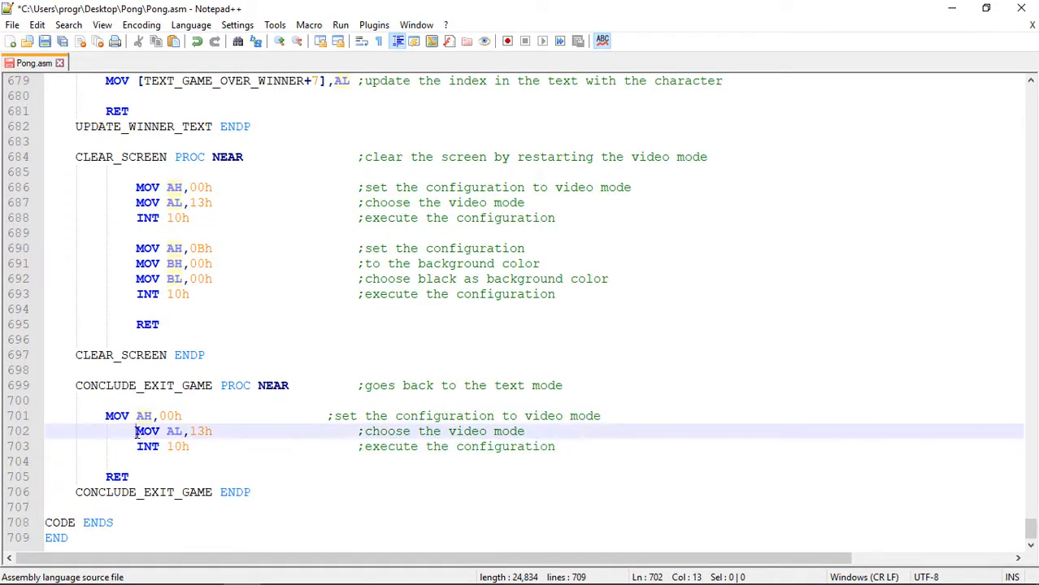
key(BackSpace)
click(138, 446)
key(BackSpace)
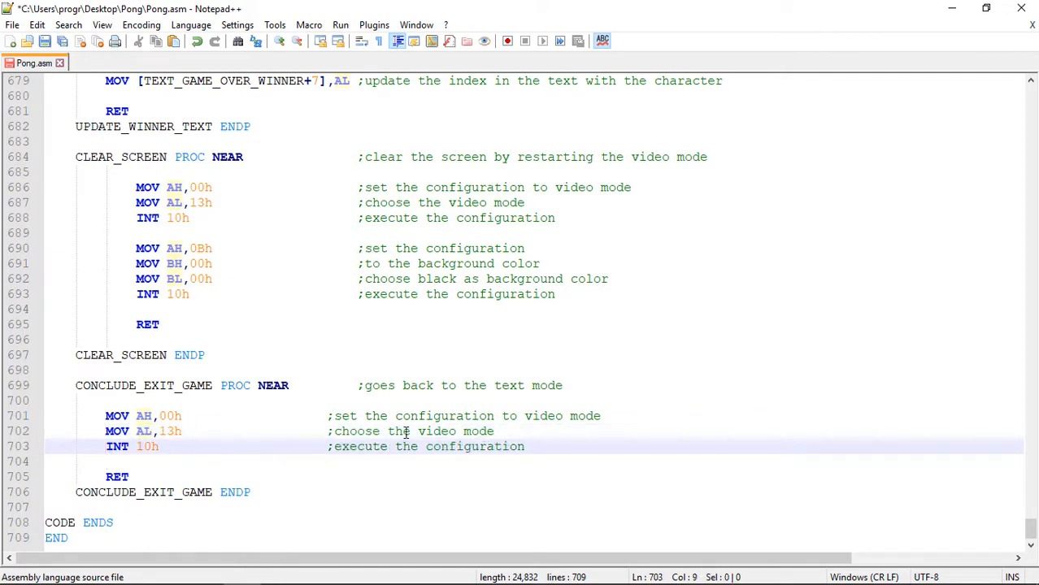
Change the pasted MOV AL,13h to MOV AL,00h so it selects text mode
click(179, 418)
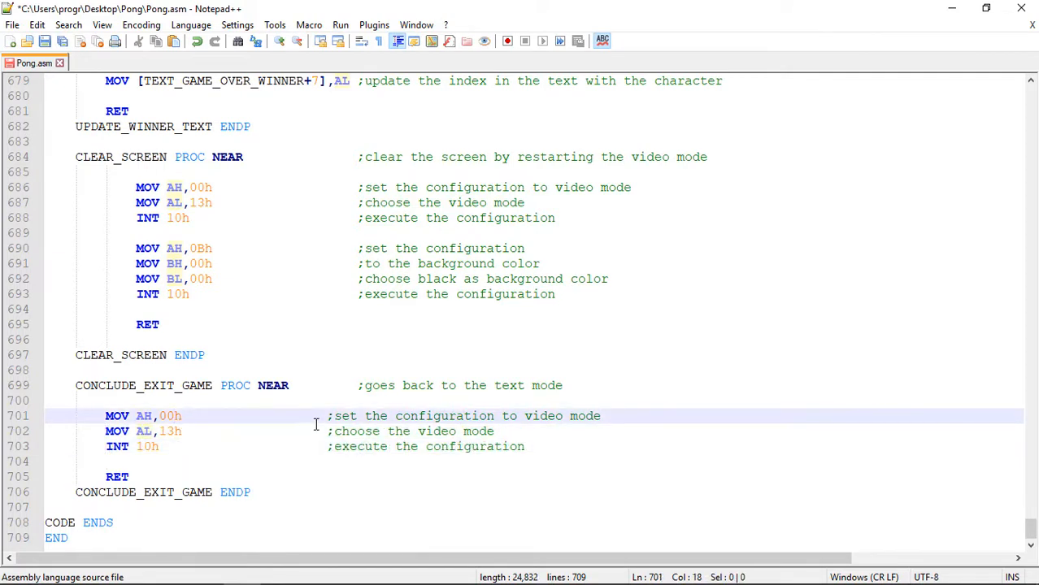
drag(313, 417, 617, 418)
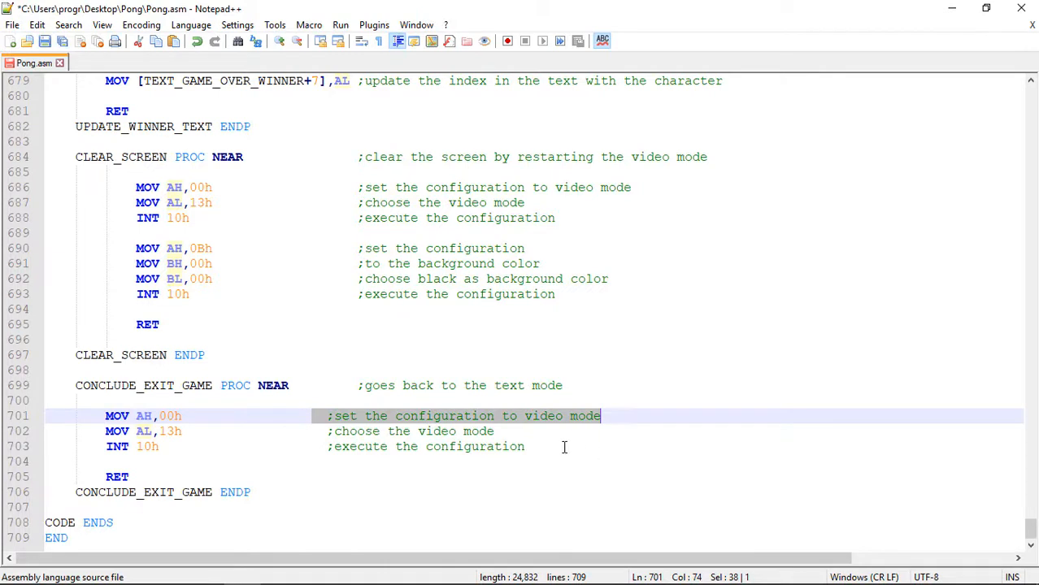
click(501, 416)
drag(137, 432, 180, 433)
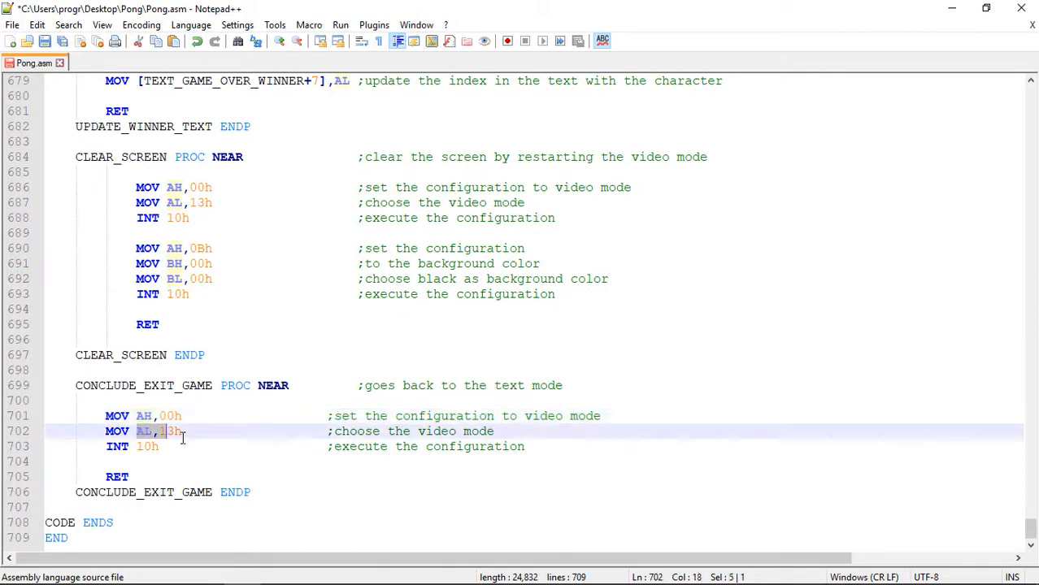
click(366, 432)
drag(494, 432, 397, 431)
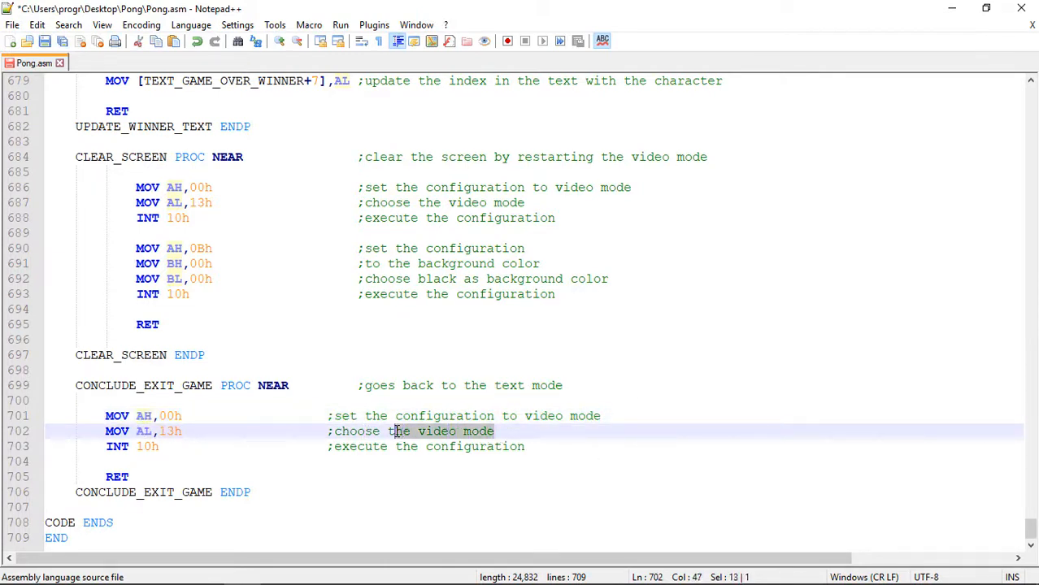
click(172, 432)
key(BackSpace)
key(BackSpace)
text(00)
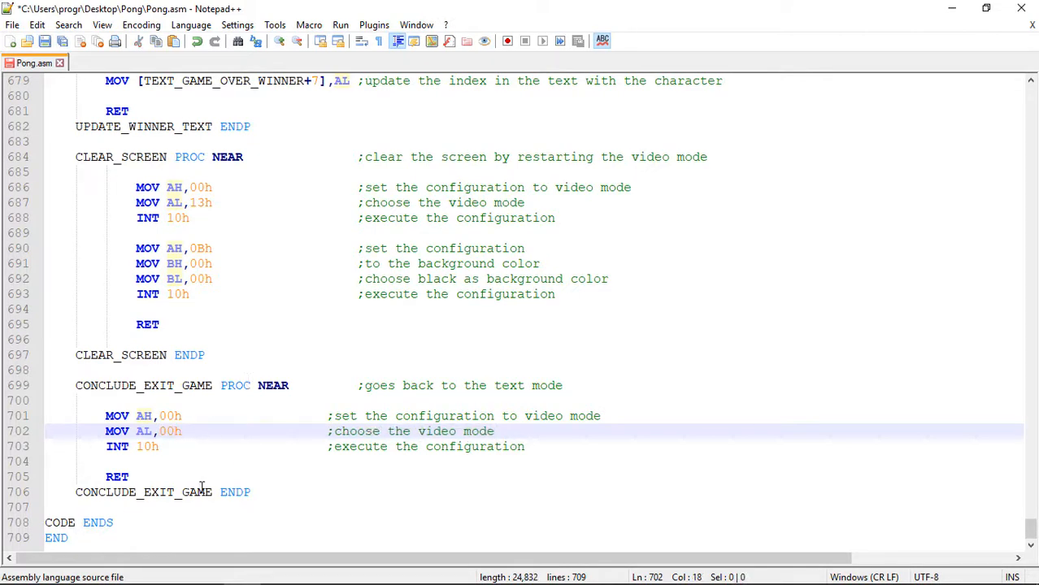
Review the initial CLEAR_SCREEN call and CHECK_TIME's EXITING_GAME comparison and jump
click(174, 461)
scroll(297, 461, up, 3)
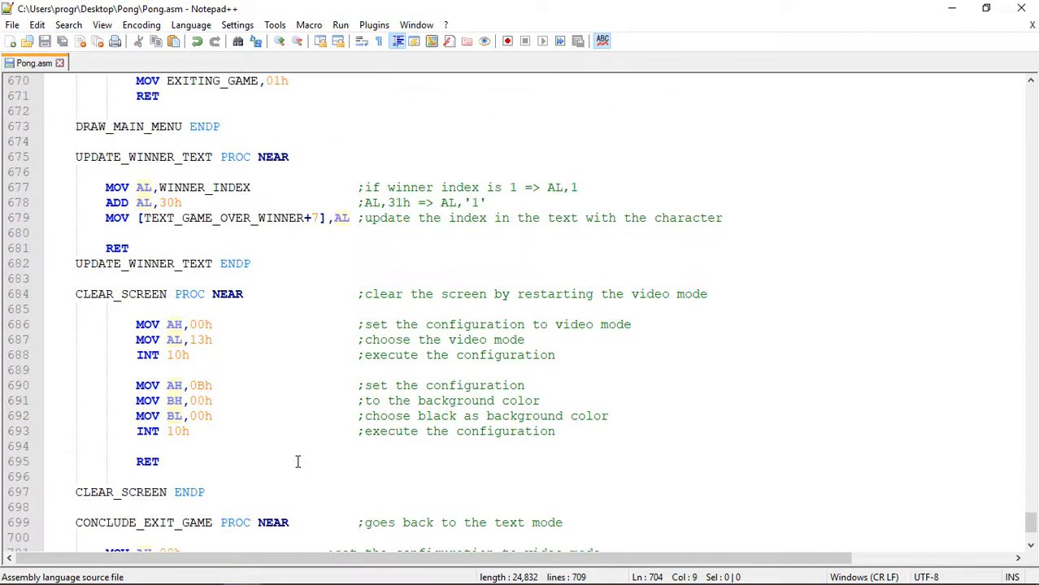
scroll(298, 462, up, 3)
drag(1029, 516, 1020, 131)
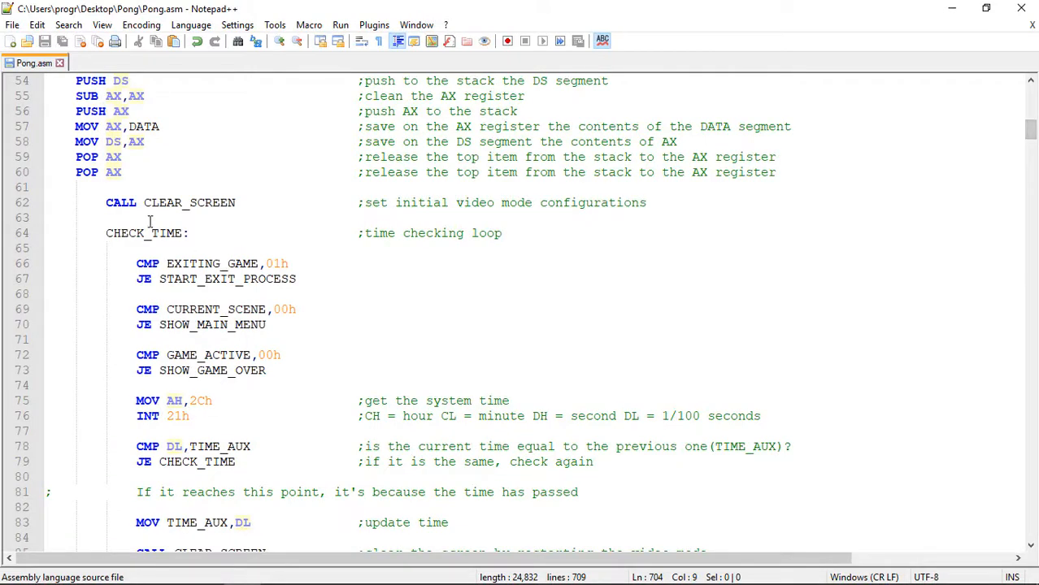
click(393, 191)
click(486, 205)
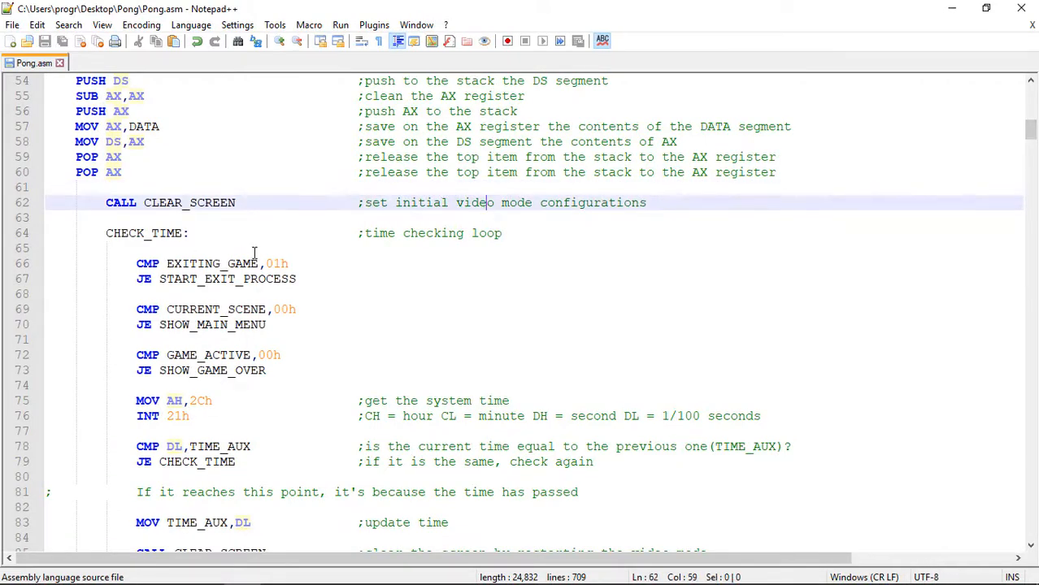
scroll(254, 253, down, 1)
drag(106, 187, 502, 187)
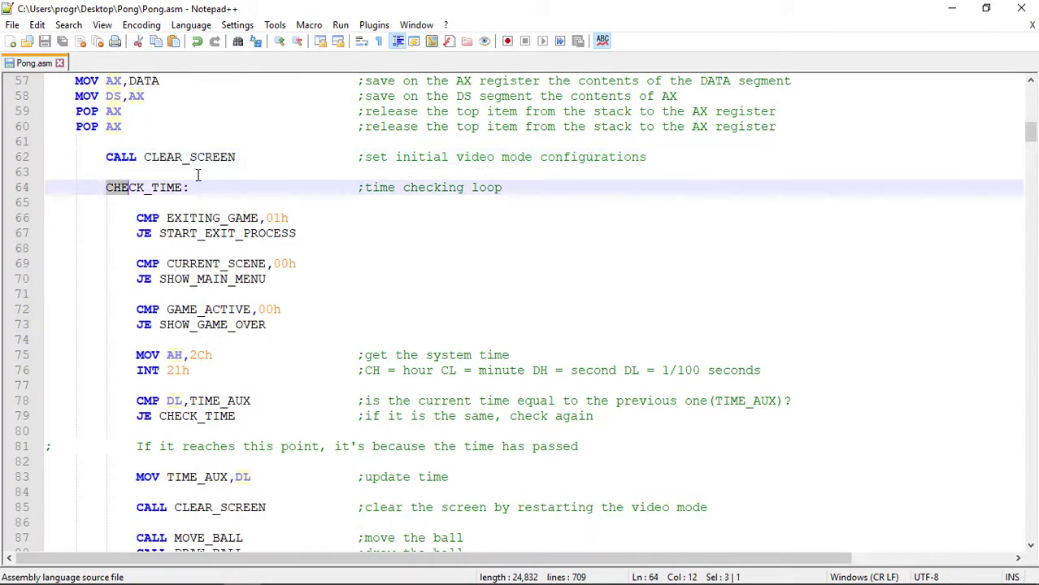
click(416, 210)
drag(136, 218, 289, 217)
click(270, 218)
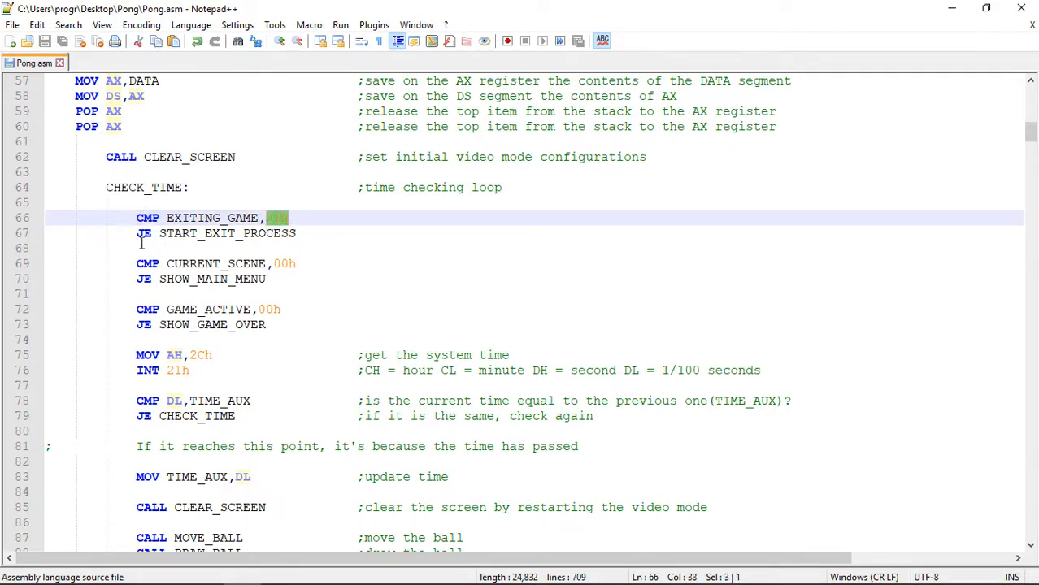
drag(133, 233, 327, 233)
click(324, 249)
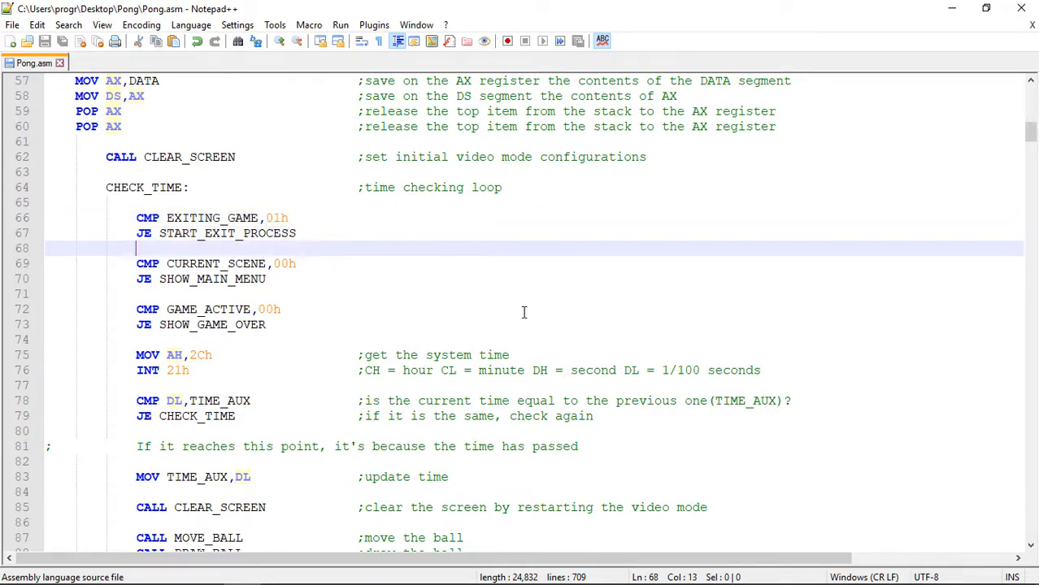
Review the CURRENT_SCENE and GAME_ACTIVE checks and the EXITING_GAME declaration, unchanged
drag(270, 279, 136, 263)
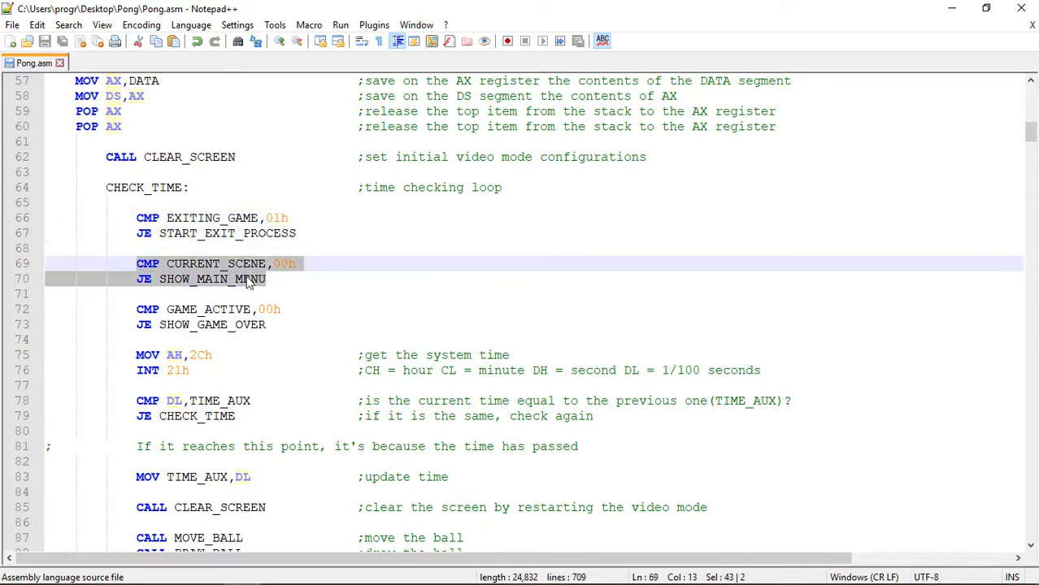
click(281, 282)
drag(274, 324, 122, 309)
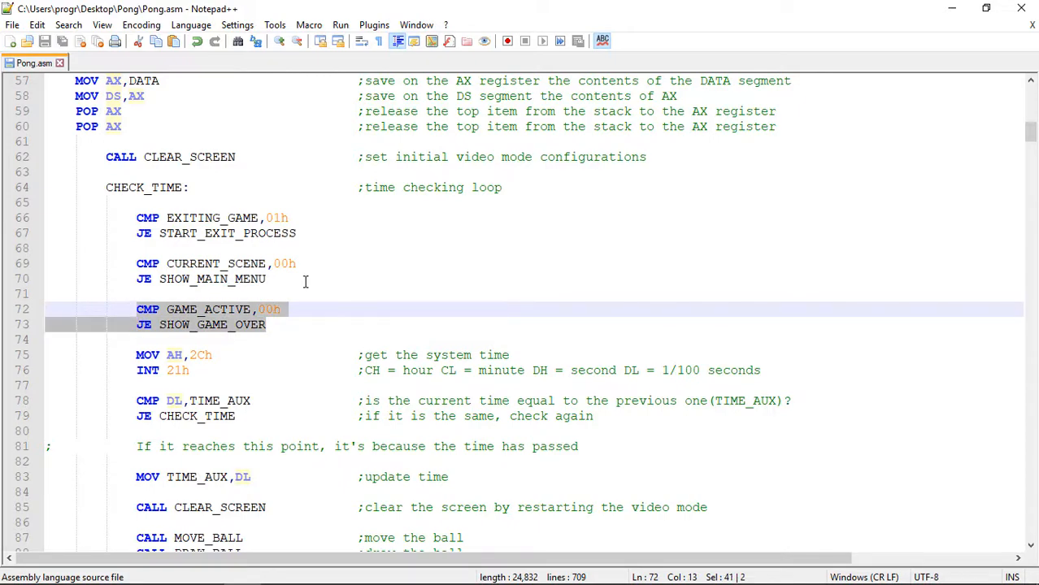
click(304, 282)
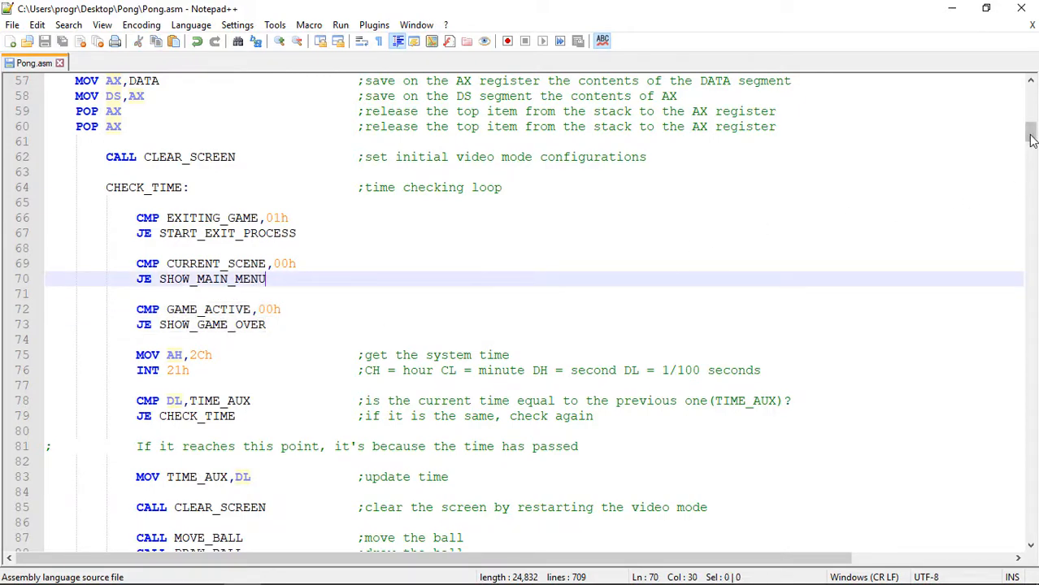
drag(1029, 134, 1023, 93)
click(75, 265)
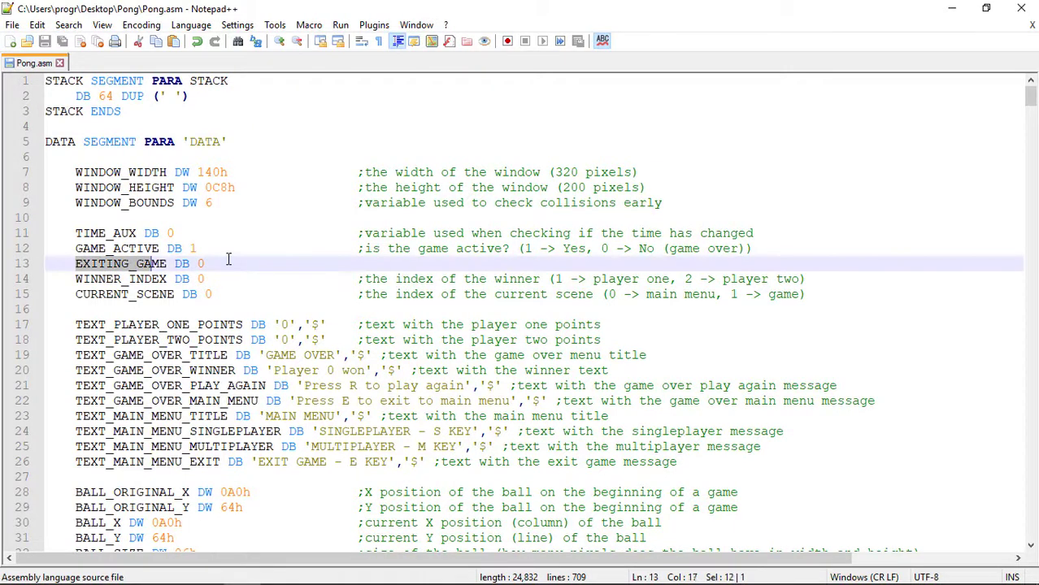
click(278, 309)
Restore the editor to a smaller window, close the old DOSBox and relaunch it from the desktop
click(988, 9)
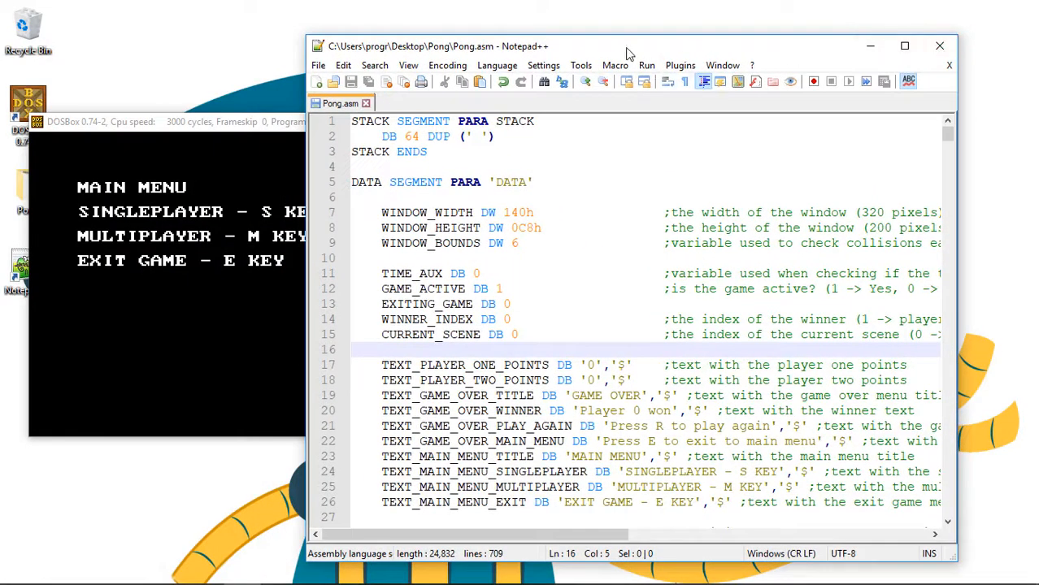
drag(642, 13, 700, 22)
click(257, 124)
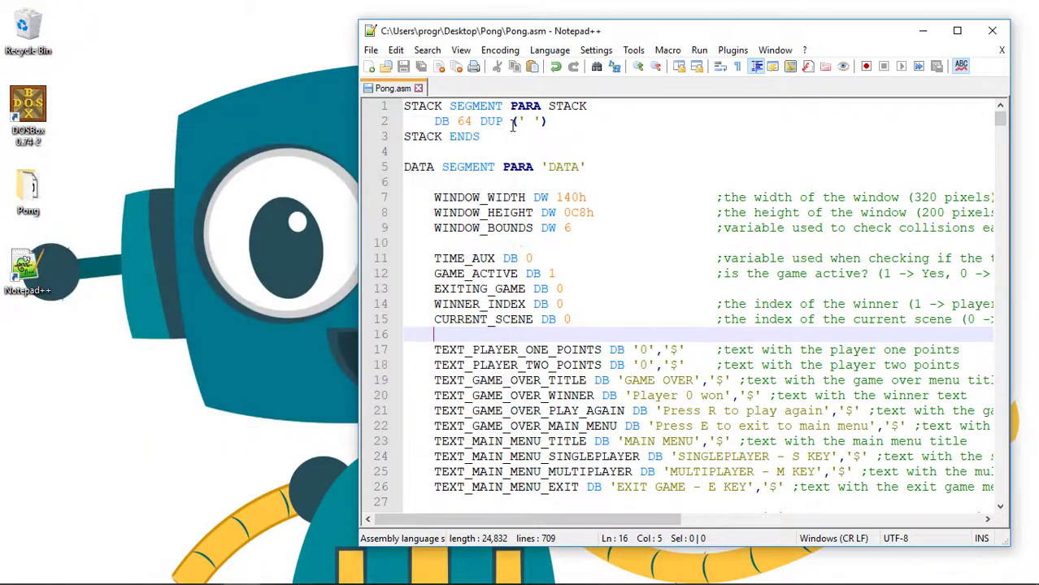
key(e)
double_click(27, 110)
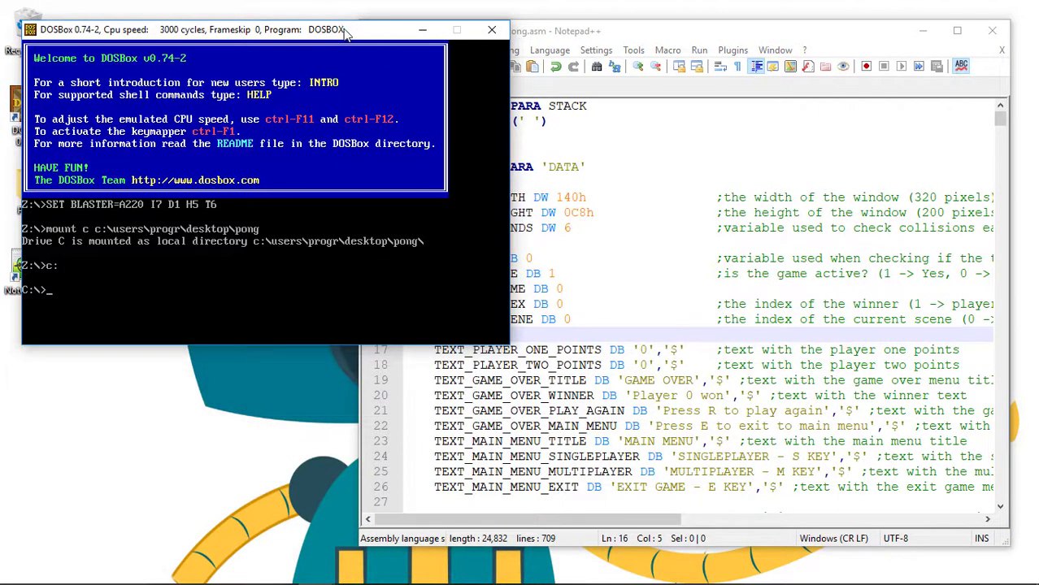
Assemble pong.asm with masm /a, which reports two severe errors, and return to the source
drag(337, 29, 335, 113)
text(masm /a pong.asm)
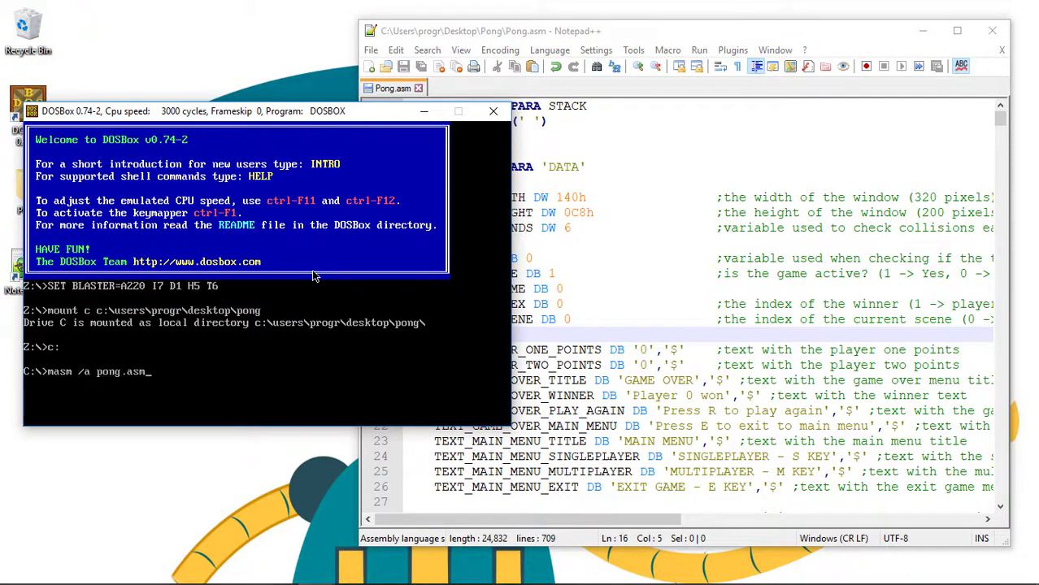
key(Return)
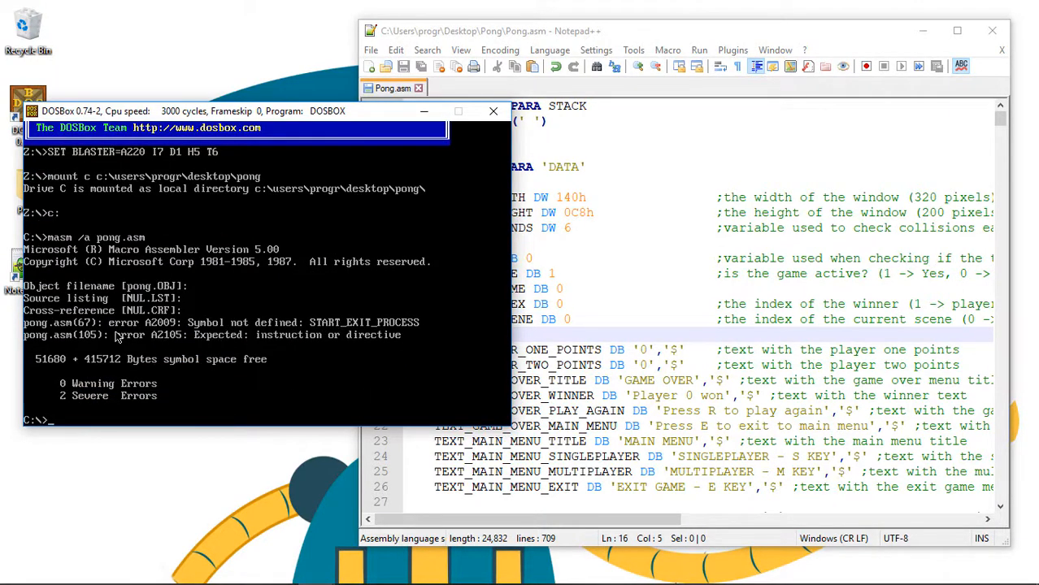
click(570, 379)
scroll(620, 395, down, 6)
scroll(625, 398, down, 7)
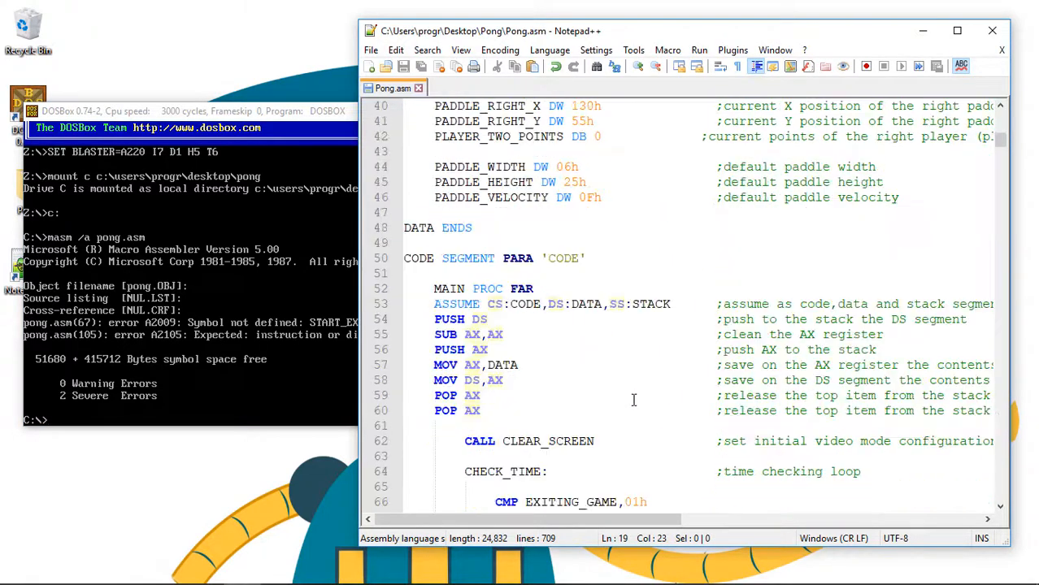
scroll(635, 398, down, 3)
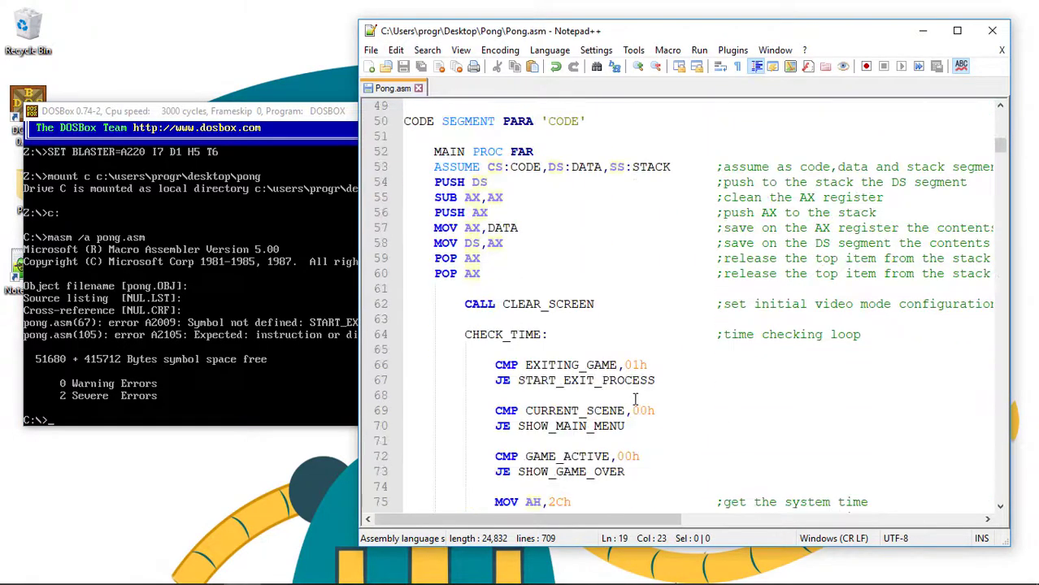
Append the missing colon to the START_EXIT_PROCESS label and save Pong.asm
click(521, 381)
scroll(556, 403, down, 2)
scroll(561, 404, down, 1)
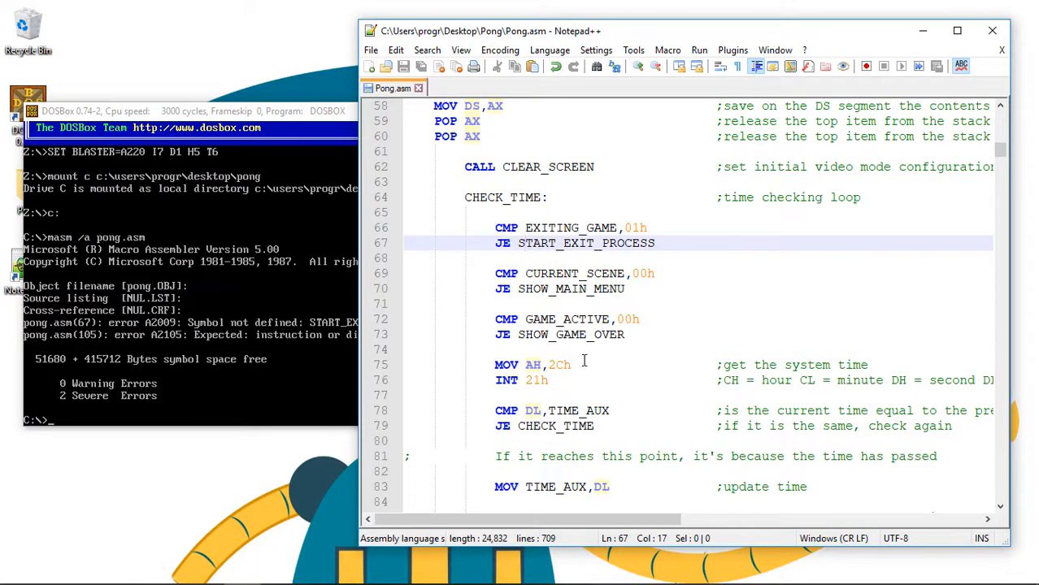
scroll(590, 329, down, 2)
scroll(593, 333, down, 2)
scroll(595, 338, down, 2)
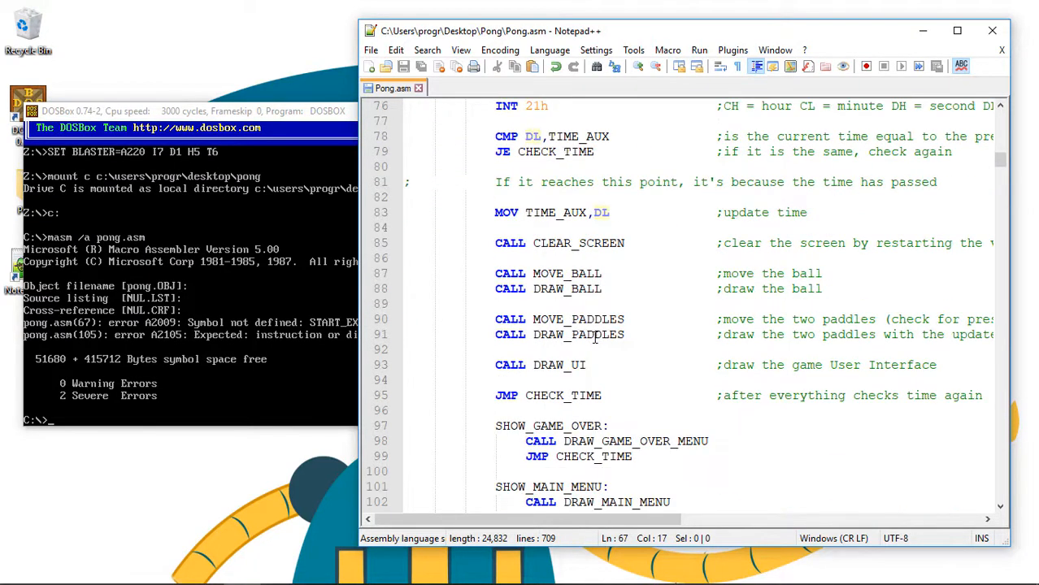
scroll(595, 337, down, 1)
scroll(595, 338, down, 2)
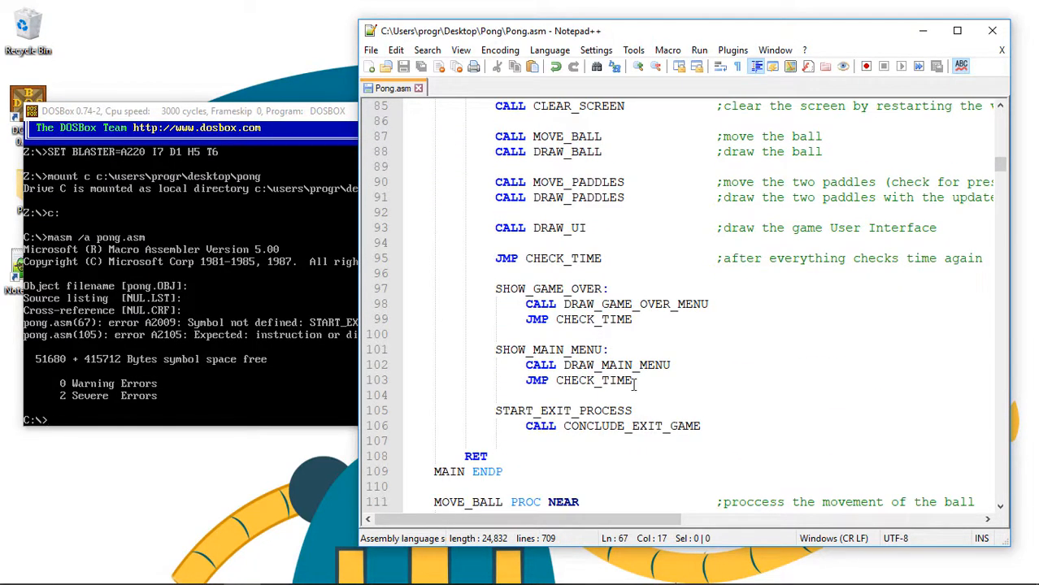
click(639, 409)
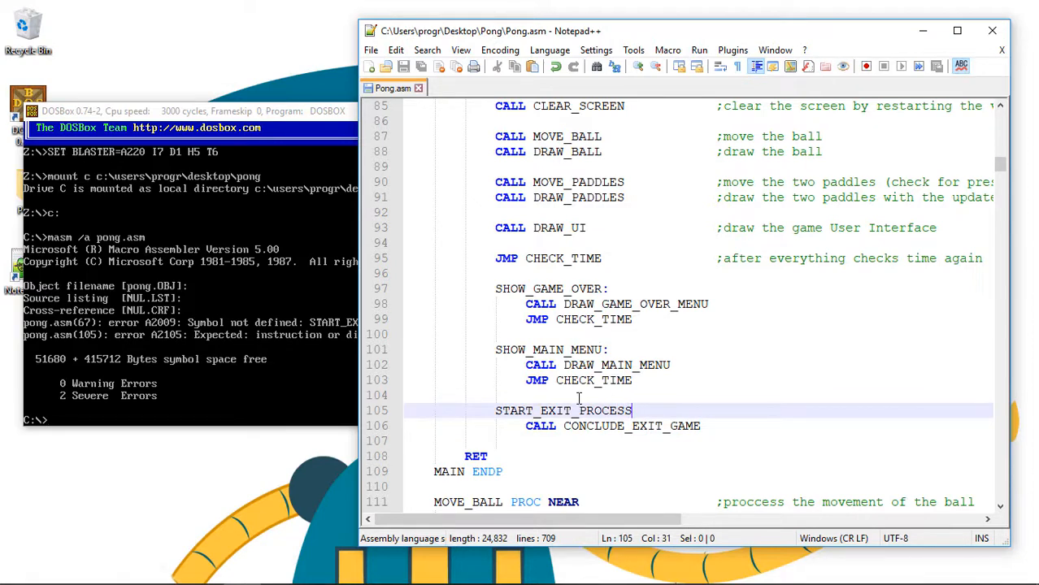
text(:)
key(ctrl+s)
Reassemble pong.asm with zero errors and link pong accepting the defaults
click(250, 394)
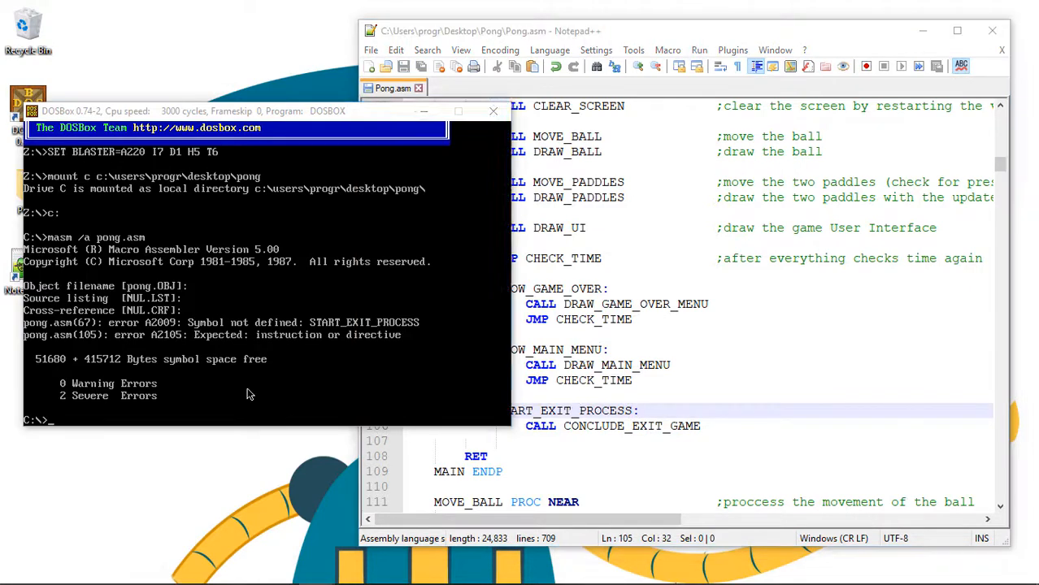
key(Up)
key(Return)
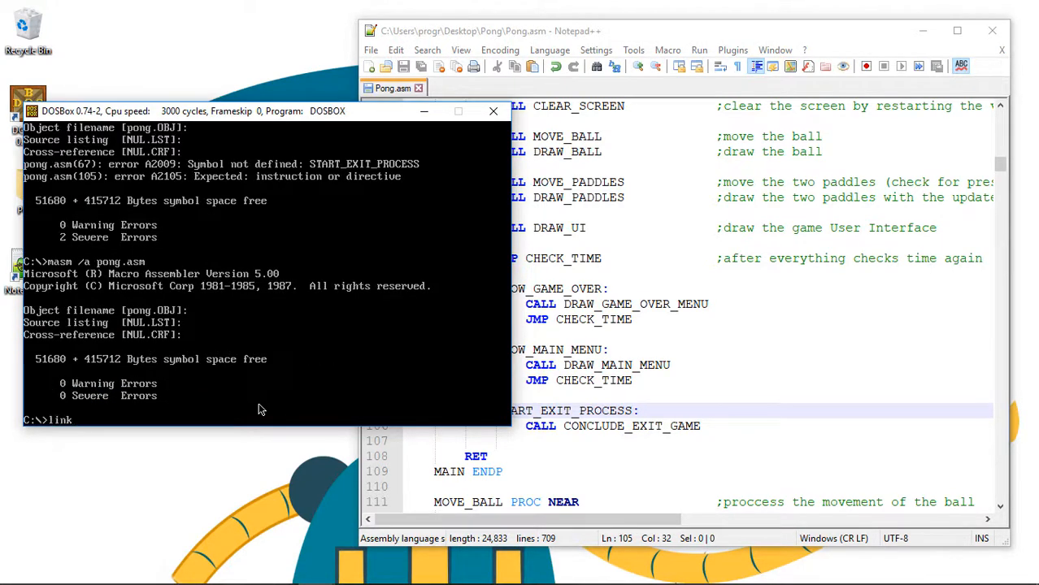
text(ng)
key(Return)
key(Return)
key(Return)
key(Return)
text(ng)
key(Return)
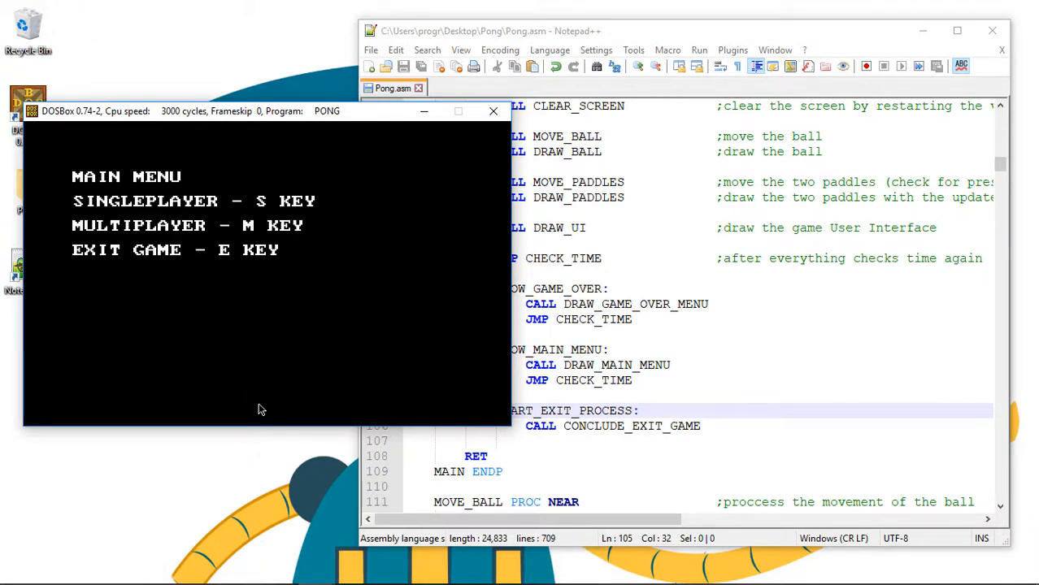
Run pong, choose E to exit from the main menu, then force the hung DOSBox to close
key(e)
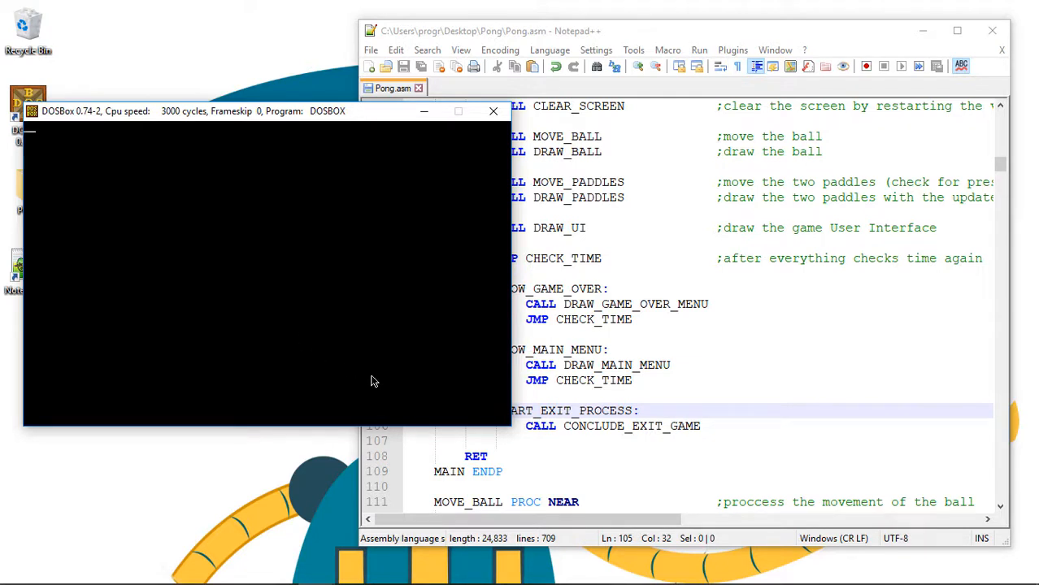
click(489, 114)
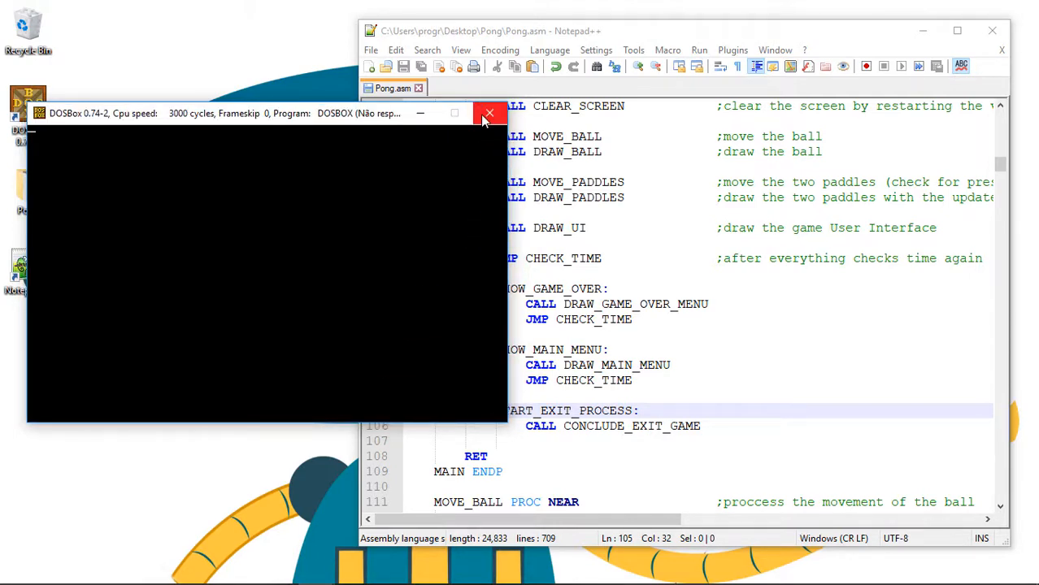
click(253, 286)
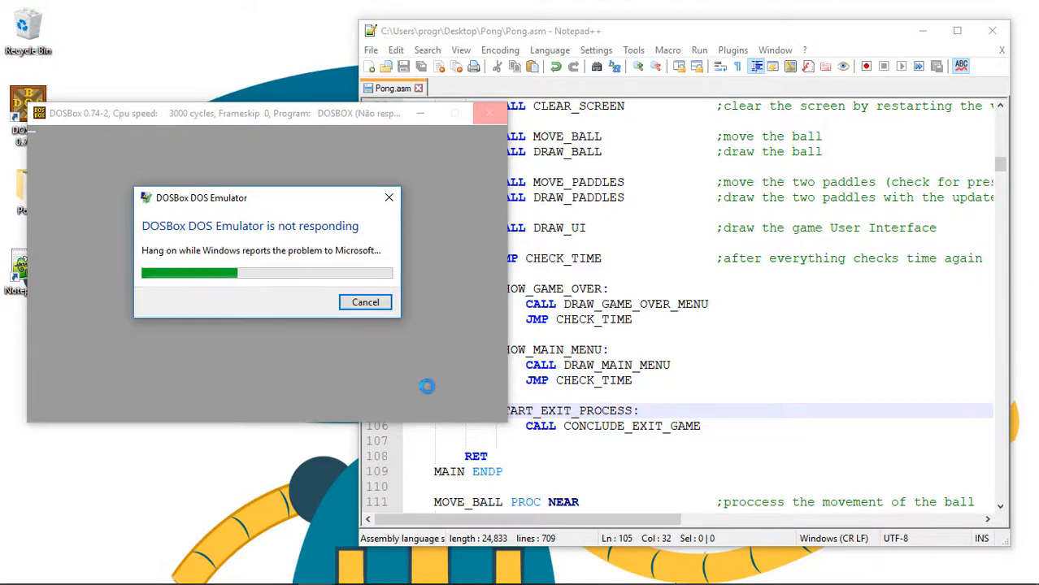
Return to the source and check the CALL CONCLUDE_EXIT_GAME line
click(678, 384)
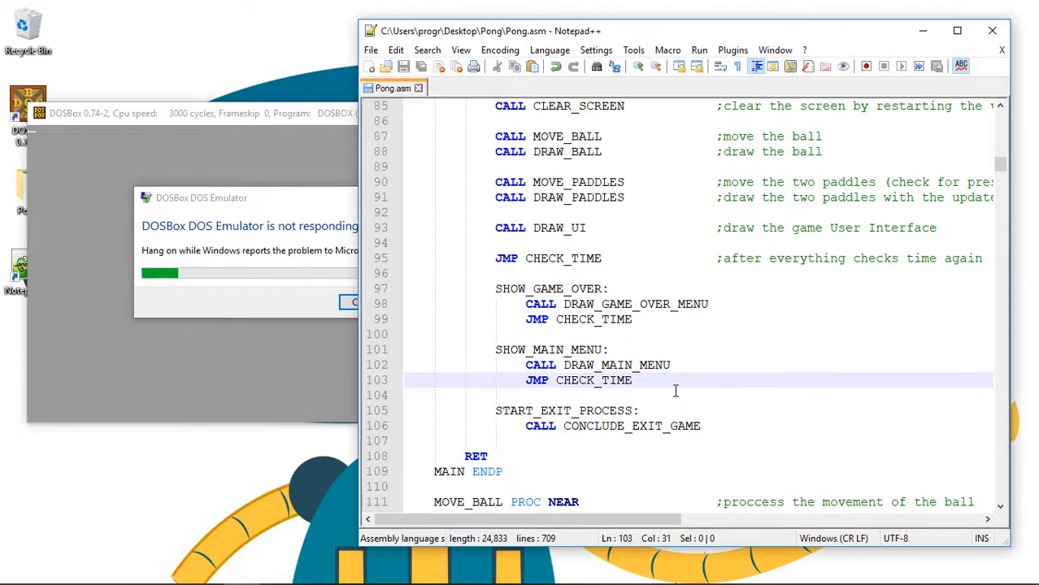
scroll(617, 350, down, 1)
scroll(559, 319, down, 1)
drag(524, 335, 737, 335)
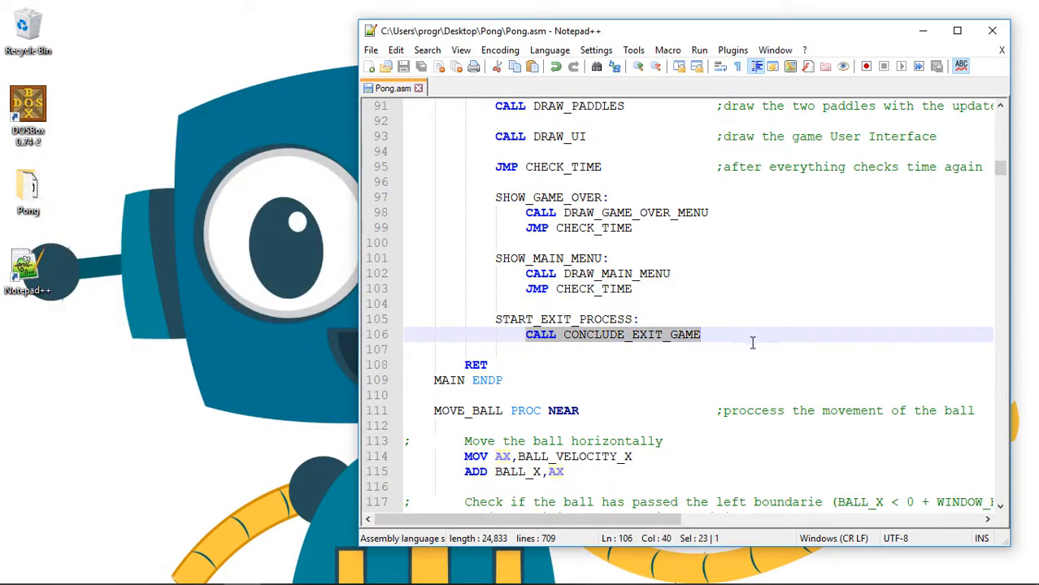
click(735, 333)
drag(1002, 168, 1001, 493)
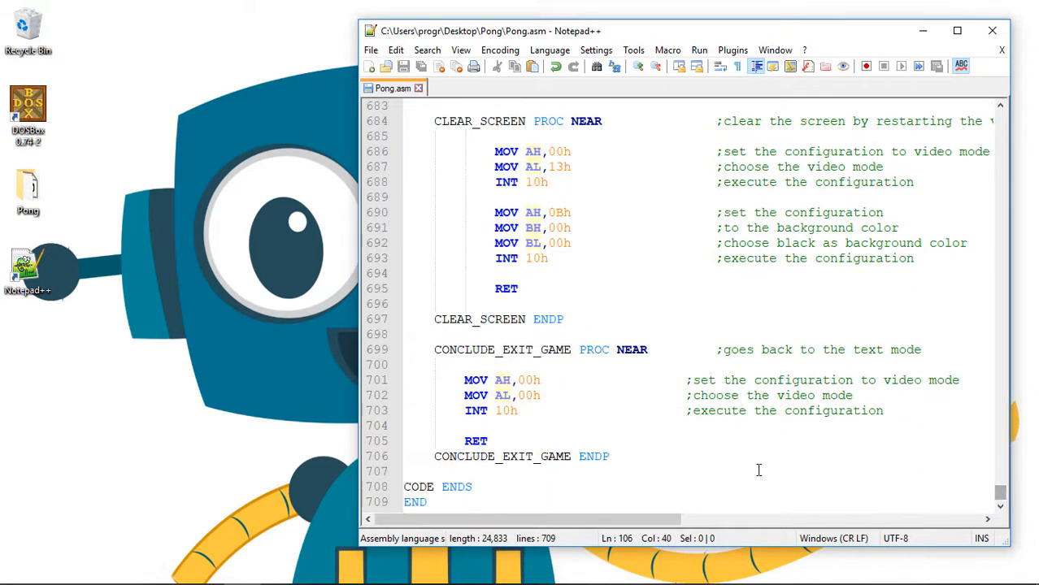
Insert blank lines after INT 10h in CONCLUDE_EXIT_GAME, before RET, and save Pong.asm
click(922, 408)
key(Return)
key(Return)
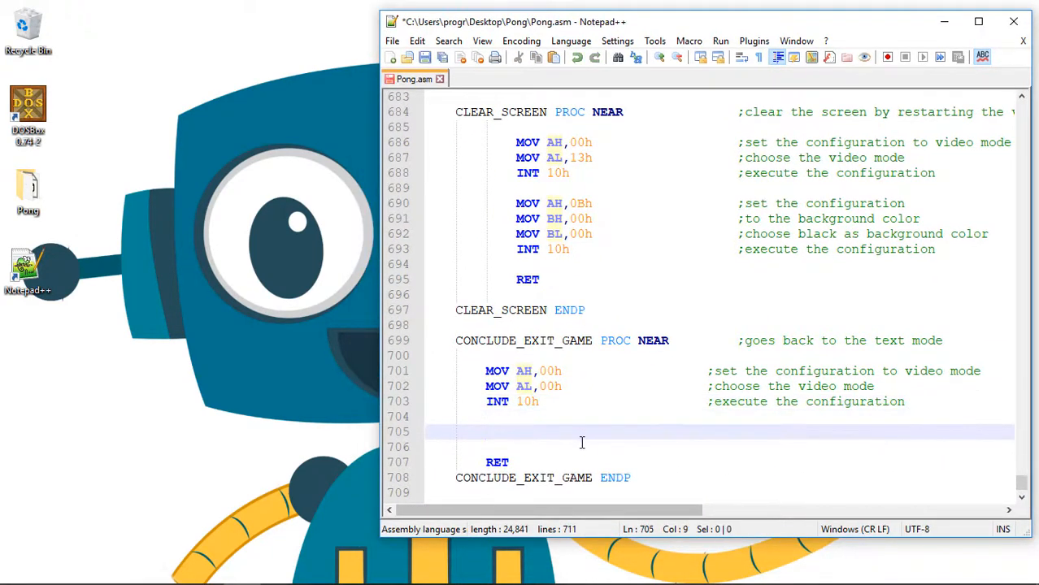
key(ctrl+s)
mouse_move(555, 416)
mouse_down()
mouse_move(484, 373)
mouse_move(431, 370)
mouse_up()
click(510, 433)
Bring up the DOS INT 21h reference and jump to the 'Exit program' function entry
click(167, 570)
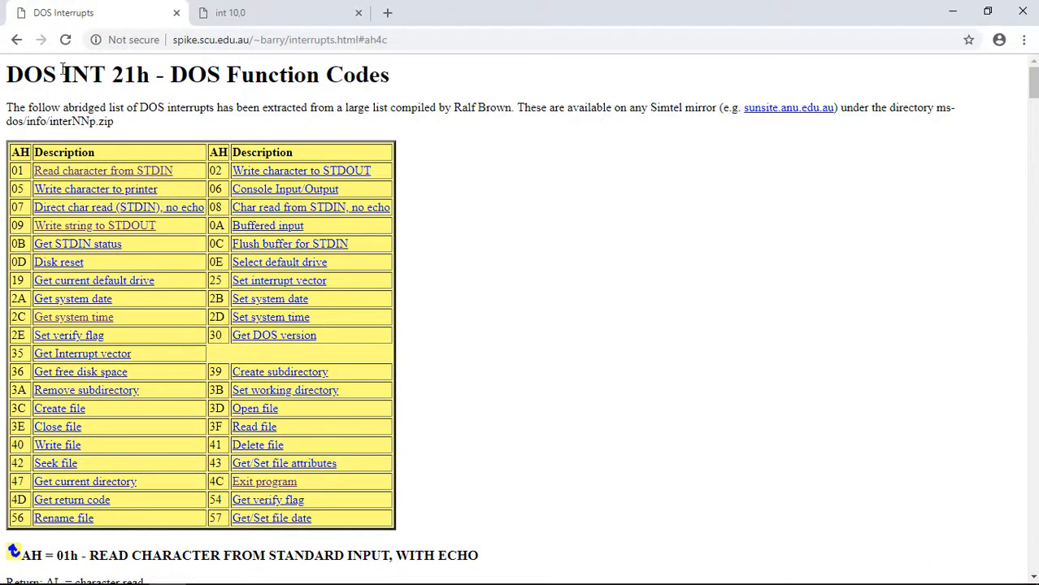
drag(62, 71, 165, 75)
click(213, 133)
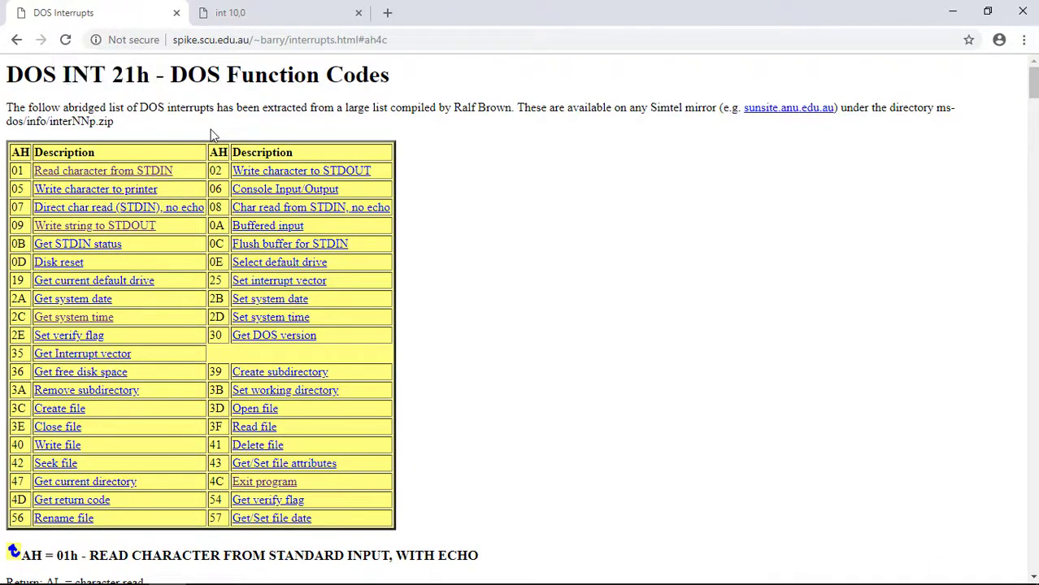
click(258, 483)
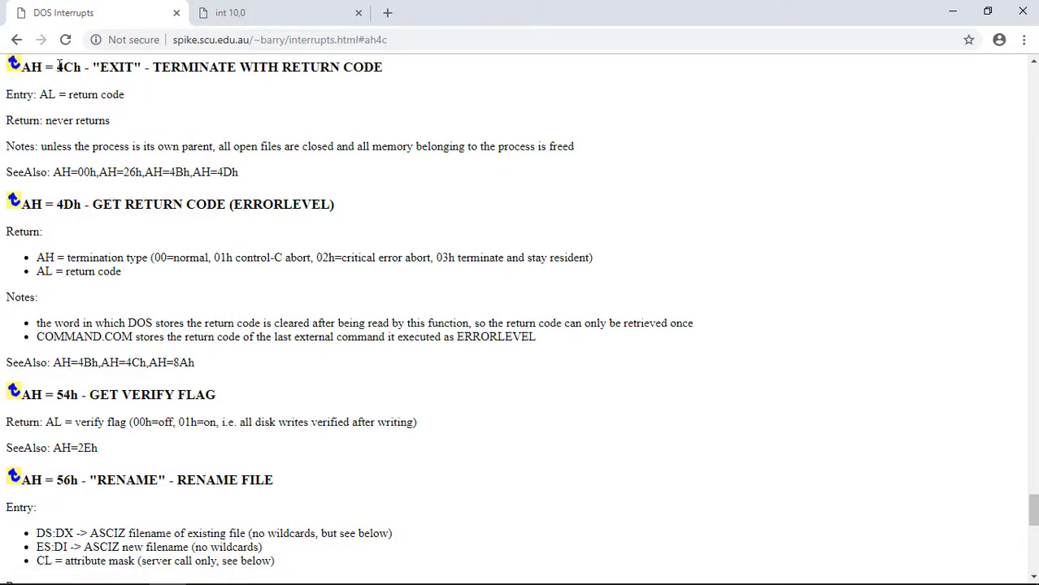
scroll(69, 71, up, 1)
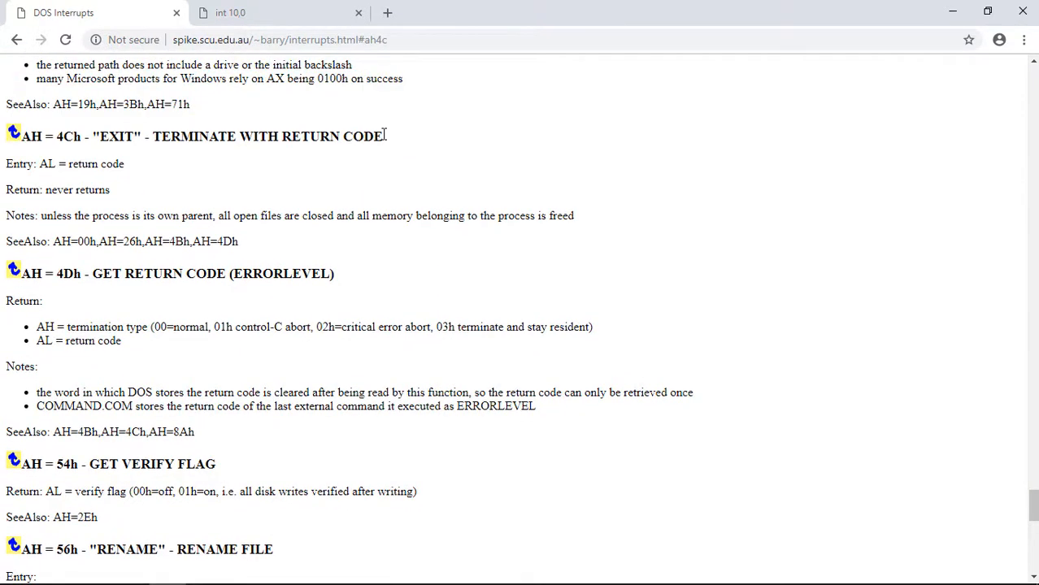
Read the AH = 4Ch EXIT section with AL = return code, then return to Pong.asm
drag(383, 136, 29, 136)
click(107, 163)
drag(112, 165, 39, 165)
click(81, 186)
drag(24, 137, 81, 137)
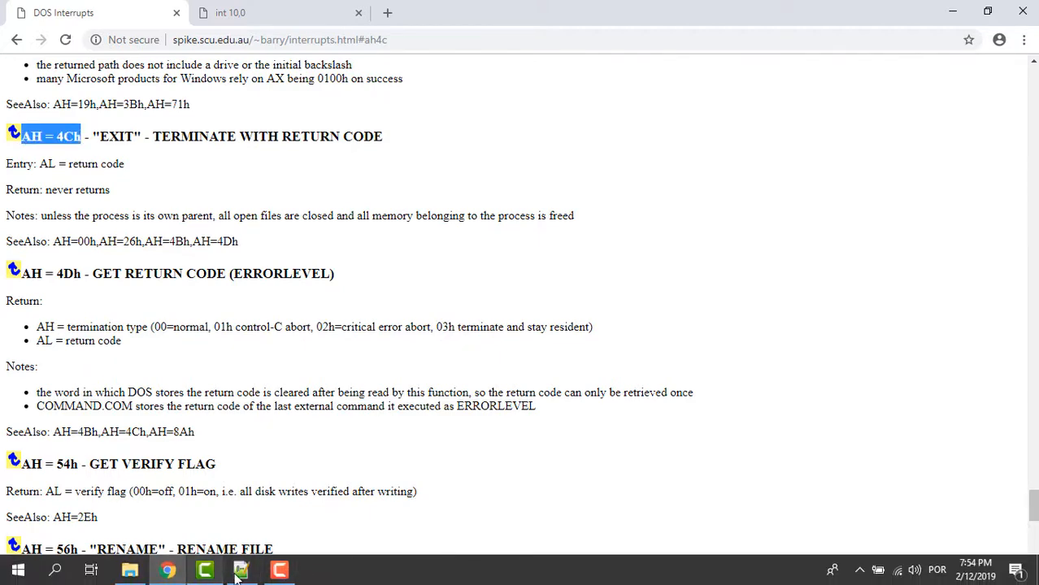
click(240, 575)
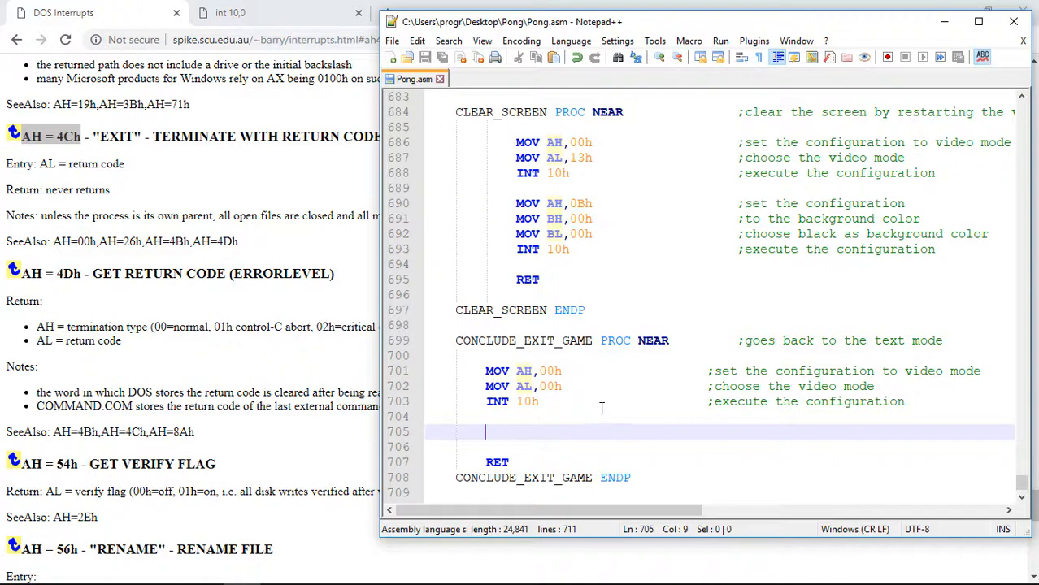
text(MOV AH,4Ch)
Add MOV AH,4Ch and INT 21h after the INT 10h call in CONCLUDE_EXIT_GAME and save
key(Return)
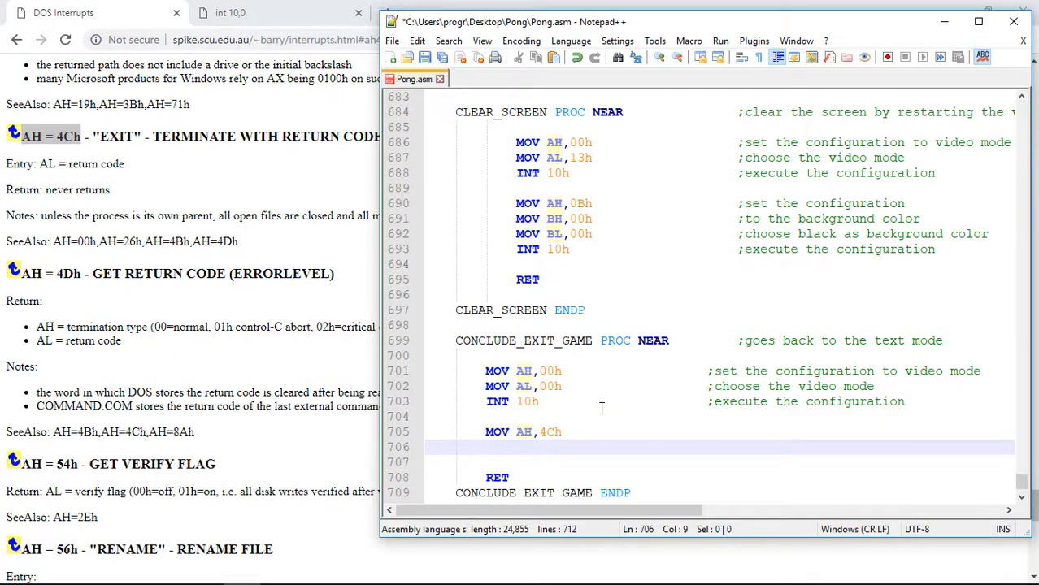
text(I)
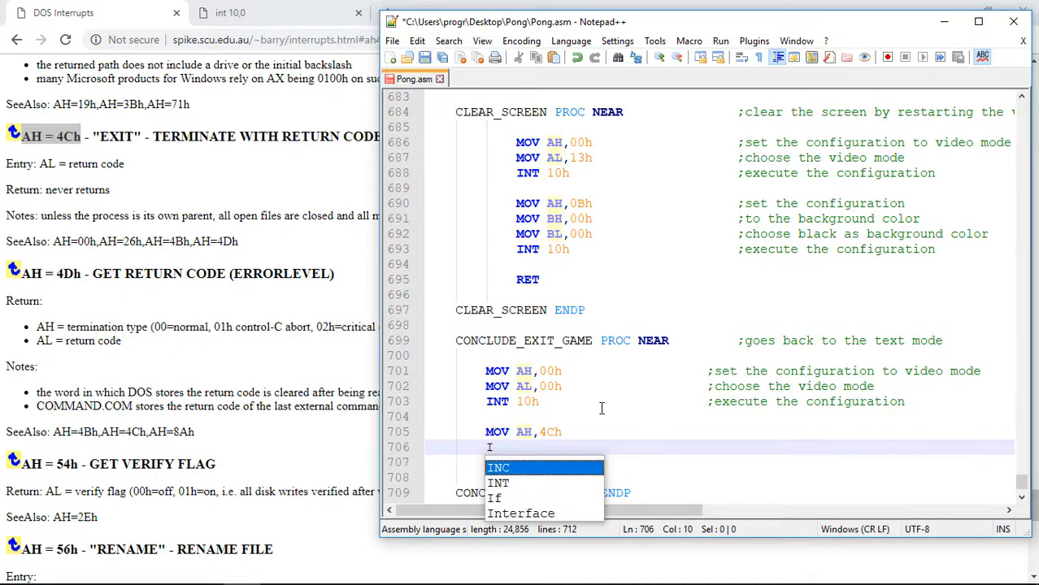
text(NT )
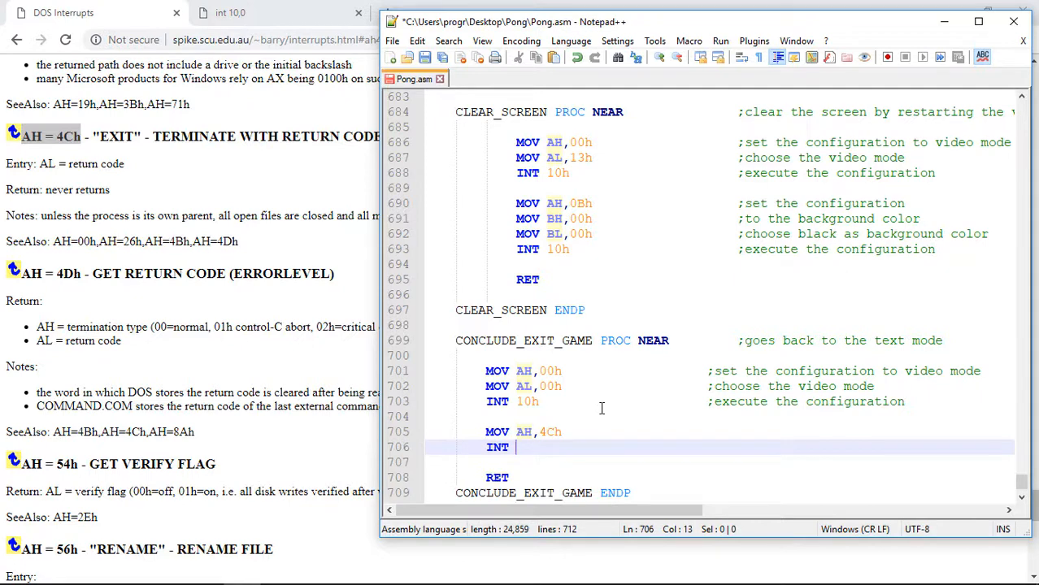
text(10h)
click(576, 431)
key(ctrl+s)
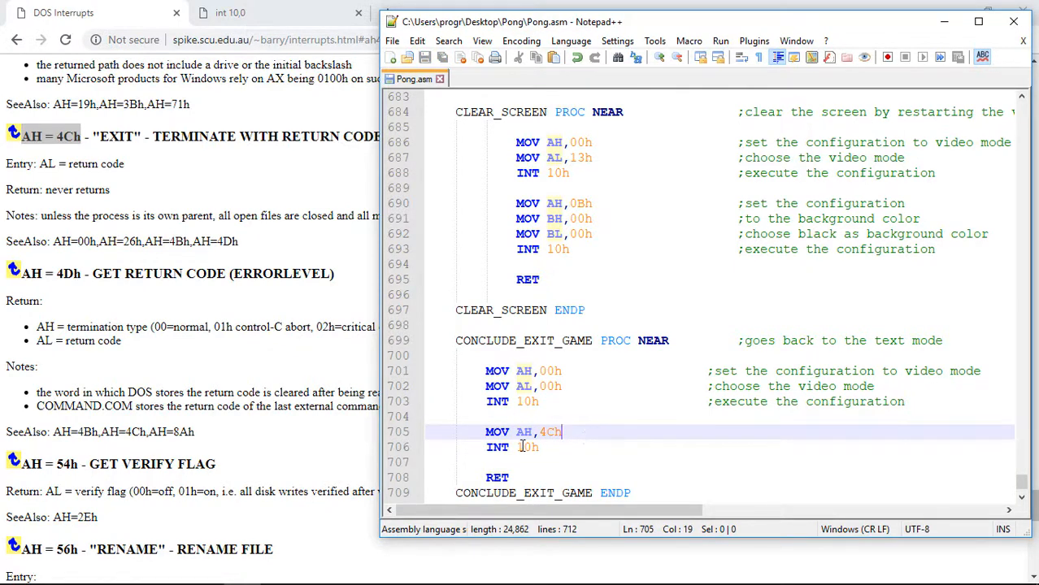
key(Down)
right_click(528, 445)
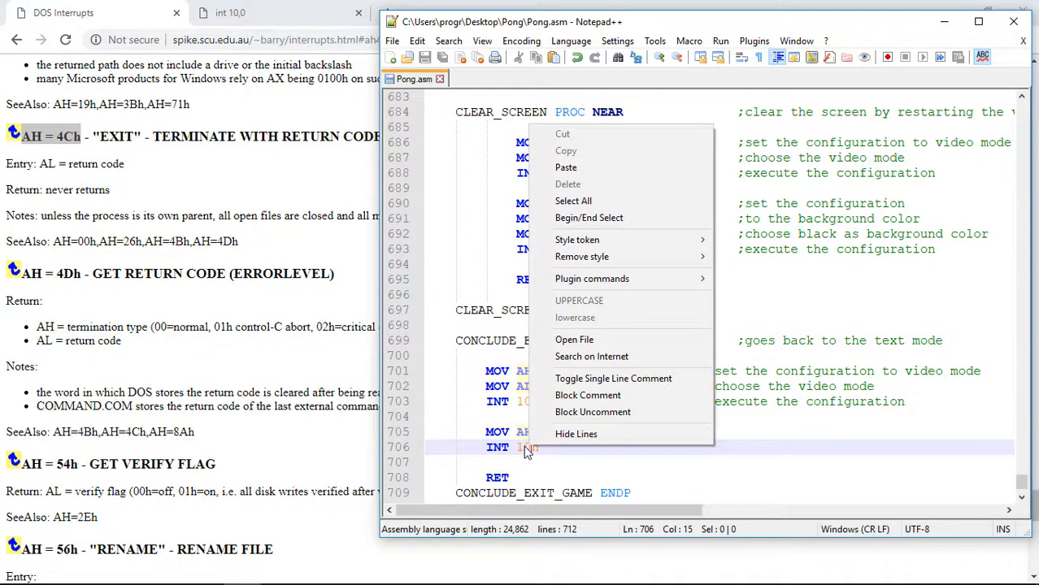
click(529, 446)
key(BackSpace)
key(BackSpace)
text(21)
right_click(536, 446)
click(543, 446)
key(ctrl+s)
Align the ';terminate program' comment after MOV AH,4Ch to the comment column and save
click(591, 436)
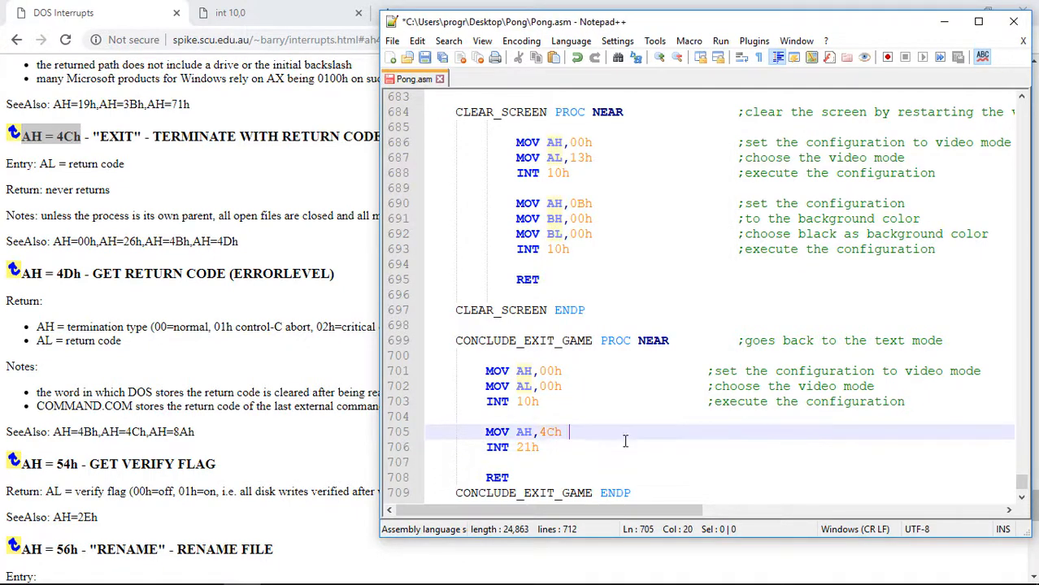
key(BackSpace)
text(;terminate program)
click(518, 477)
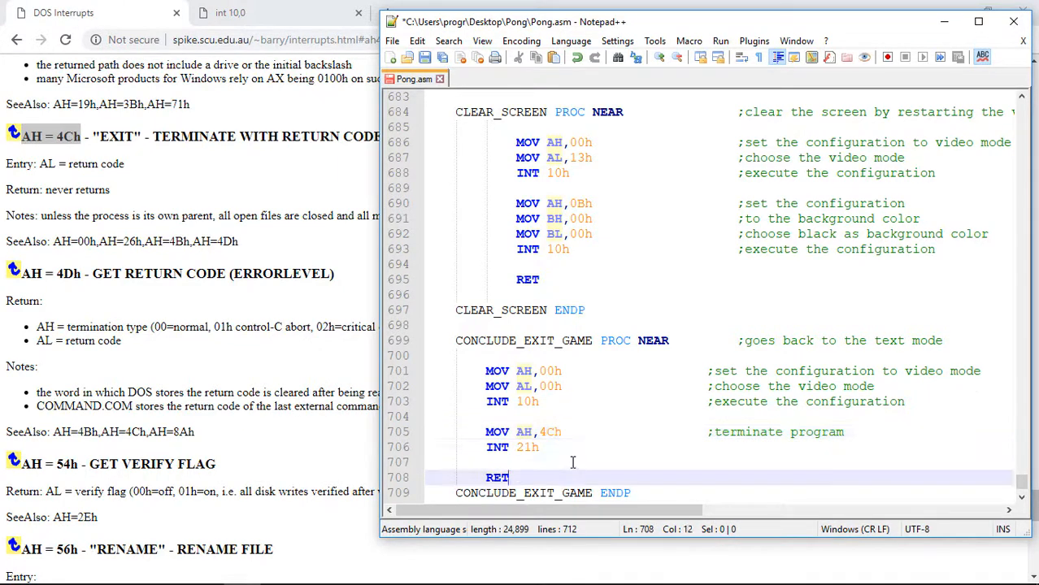
key(ctrl+s)
scroll(571, 459, down, 1)
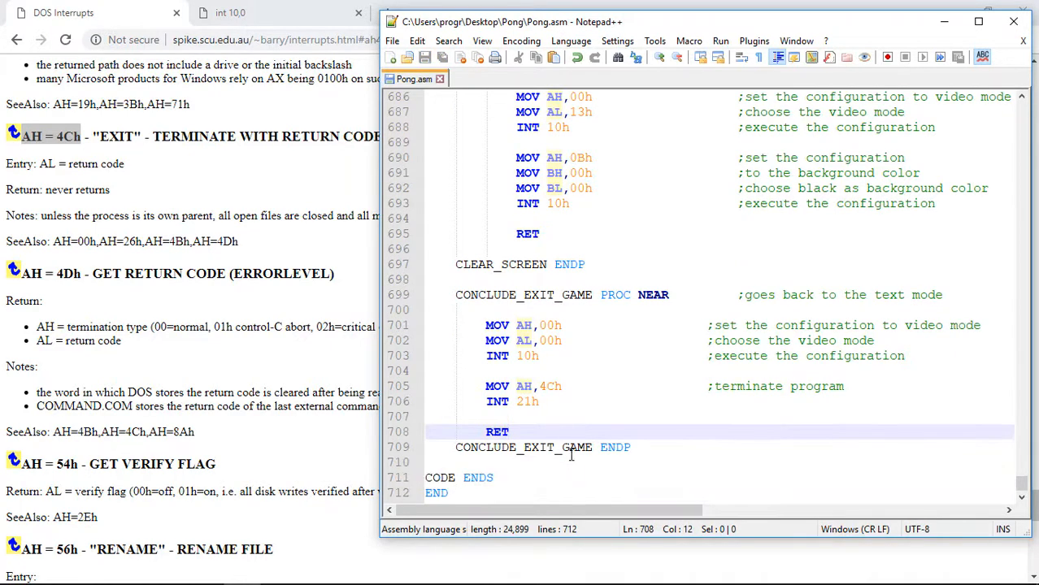
Delete the RET line so the procedure ends on INT 21h, and save Pong.asm
drag(526, 432, 431, 416)
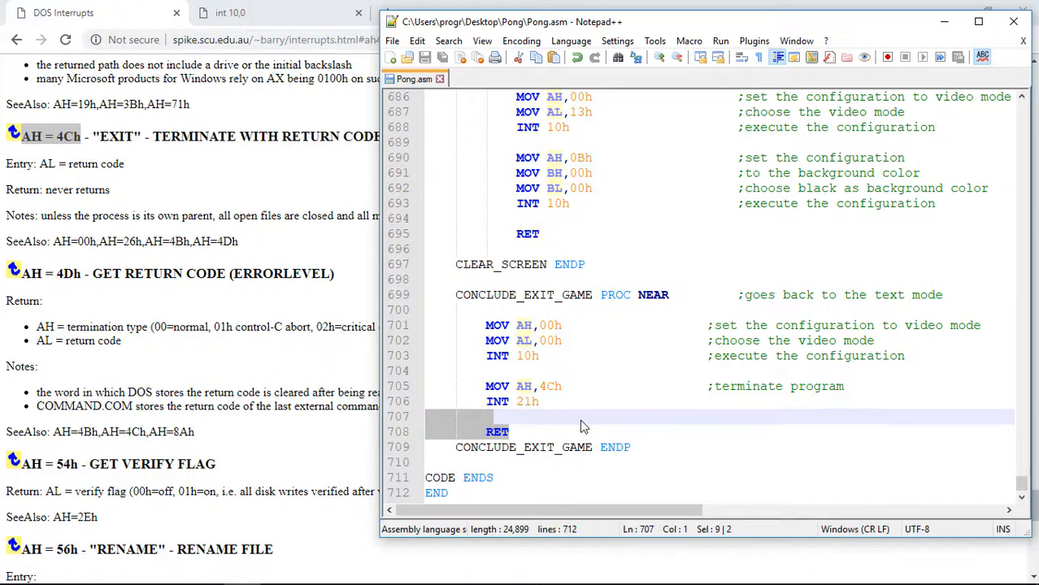
key(Delete)
key(ctrl+s)
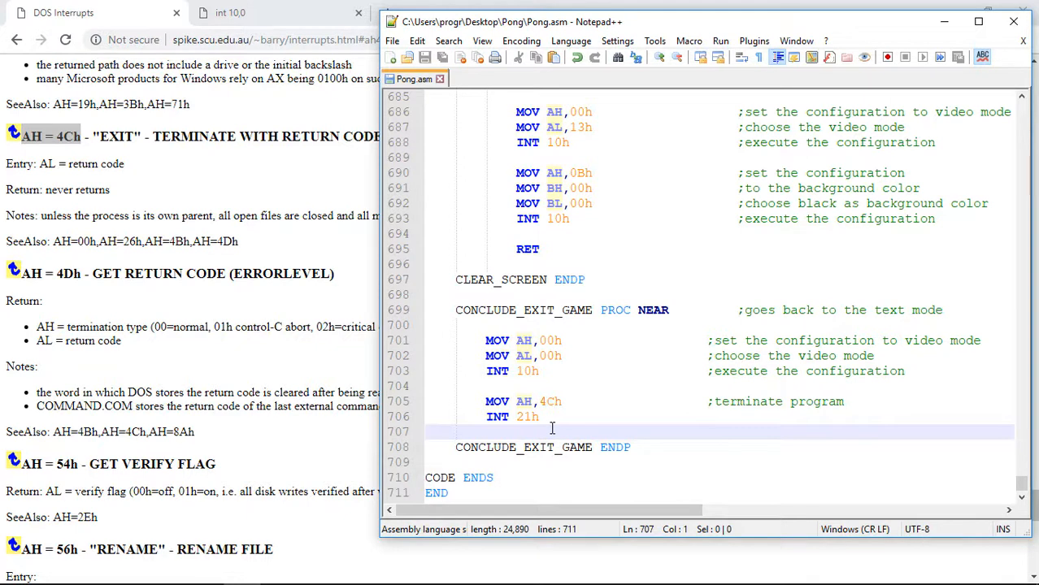
key(Left)
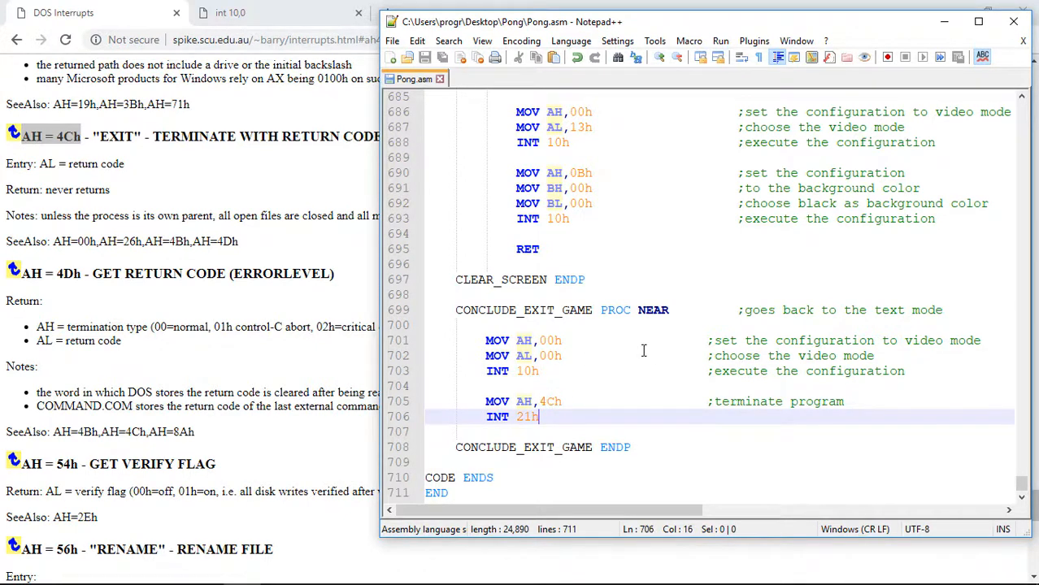
Minimise Chrome and launch DOSBox from the desktop shortcut
click(199, 194)
click(944, 12)
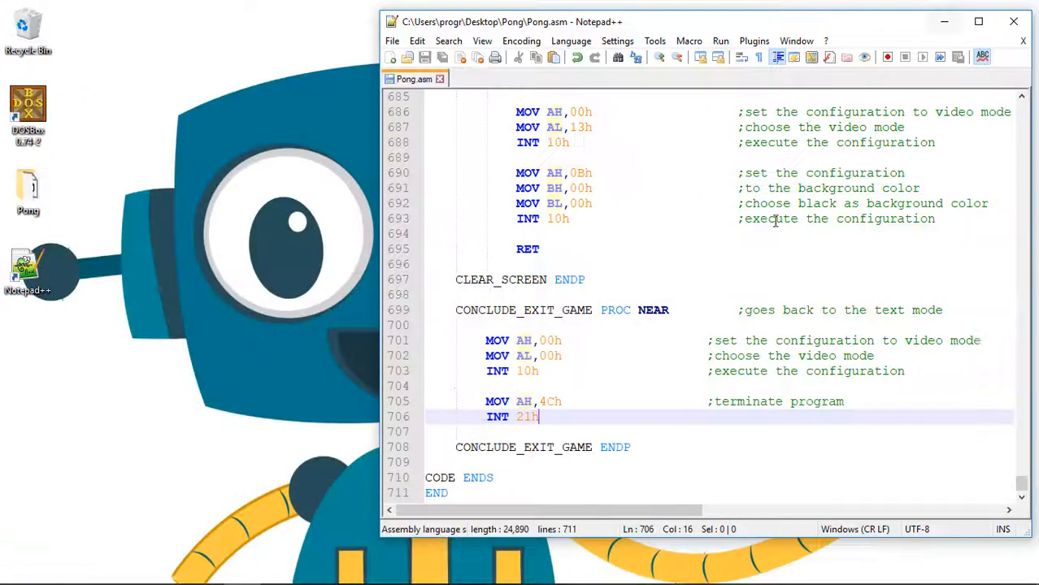
double_click(28, 114)
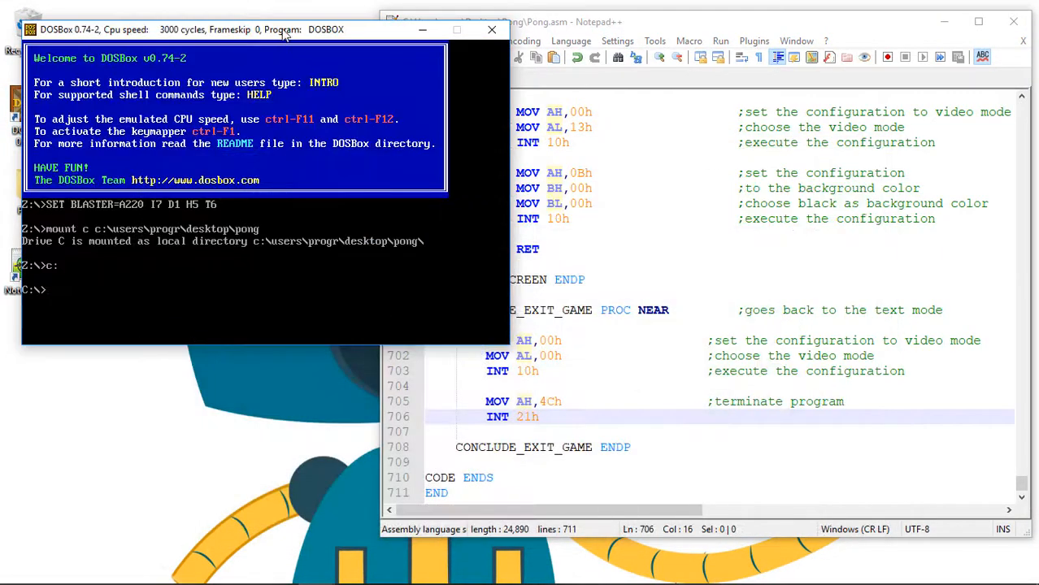
drag(282, 30, 287, 47)
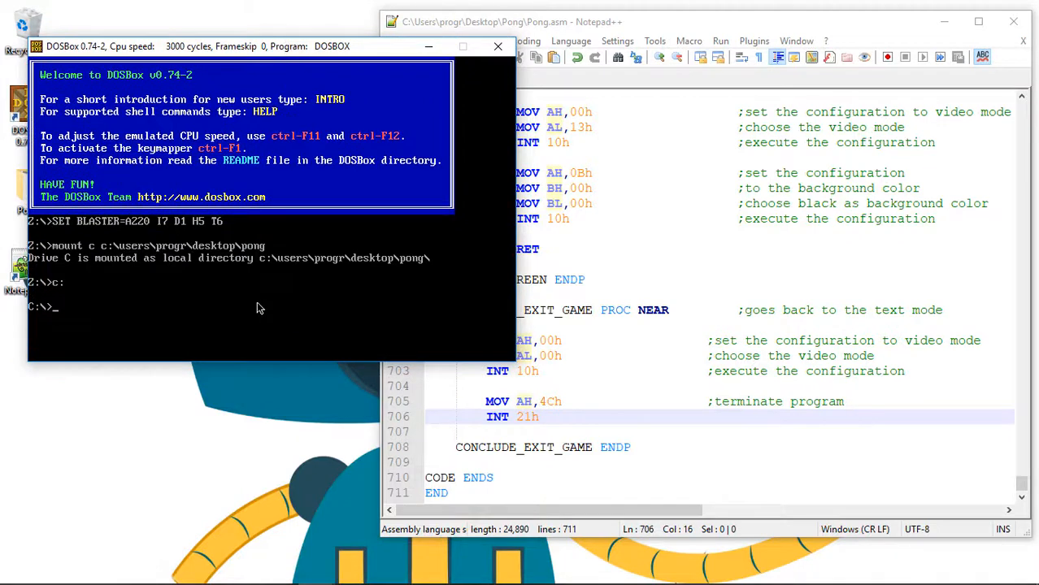
text(masm /a pong.a)
text(sm)
Assemble pong.asm with MASM and link it into PONG.EXE, accepting default names
key(Return)
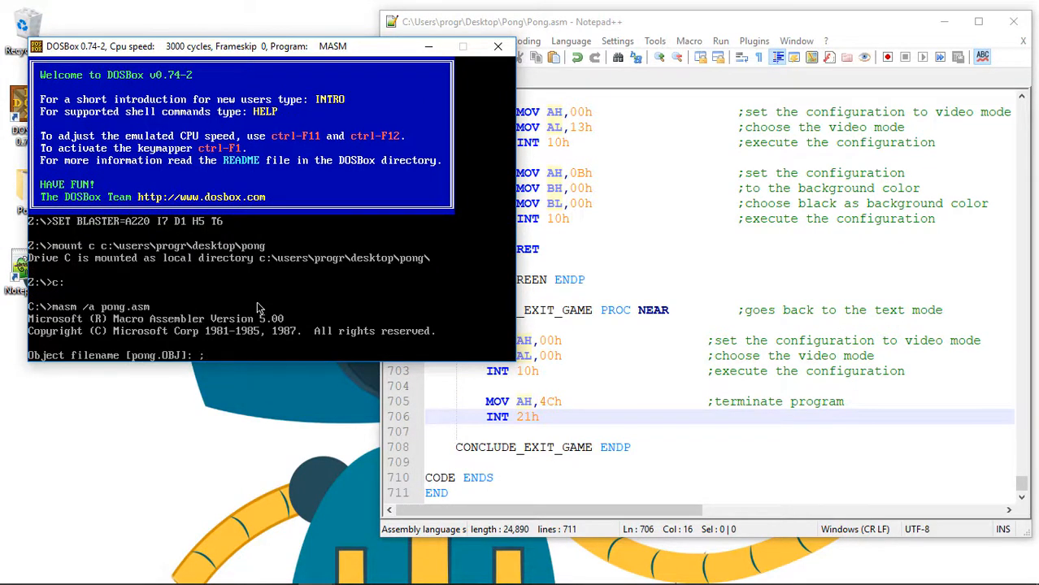
key(Return)
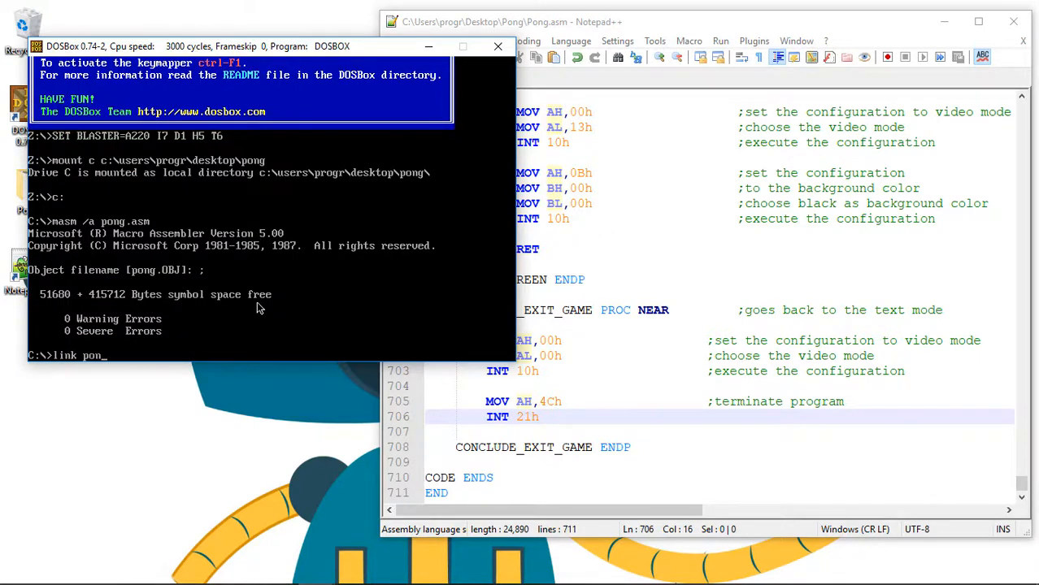
key(Return)
text(;)
key(Return)
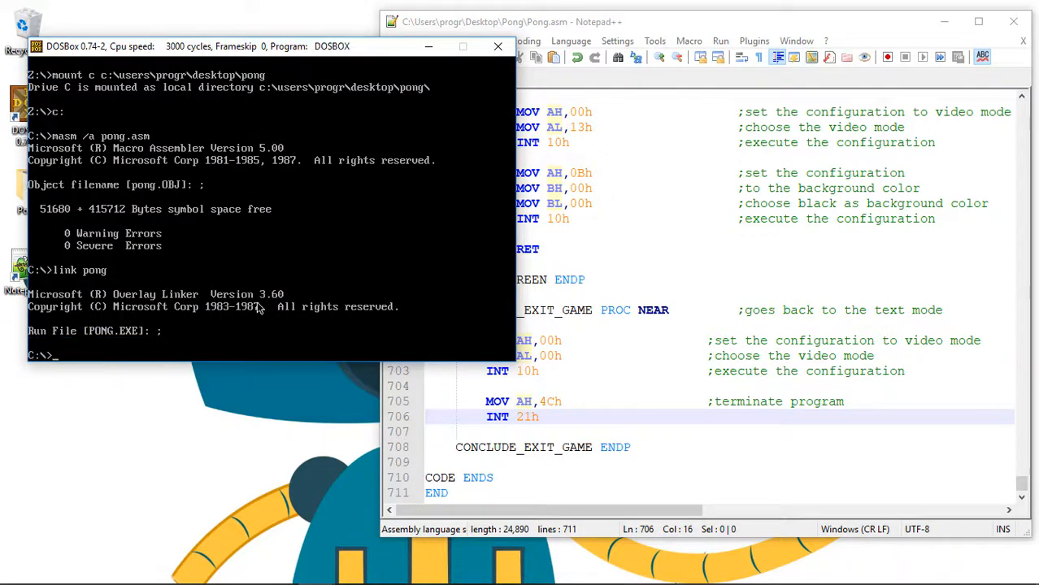
text(g)
Run pong twice, exiting the main menu with E back to the prompt, then close DOSBox
key(Return)
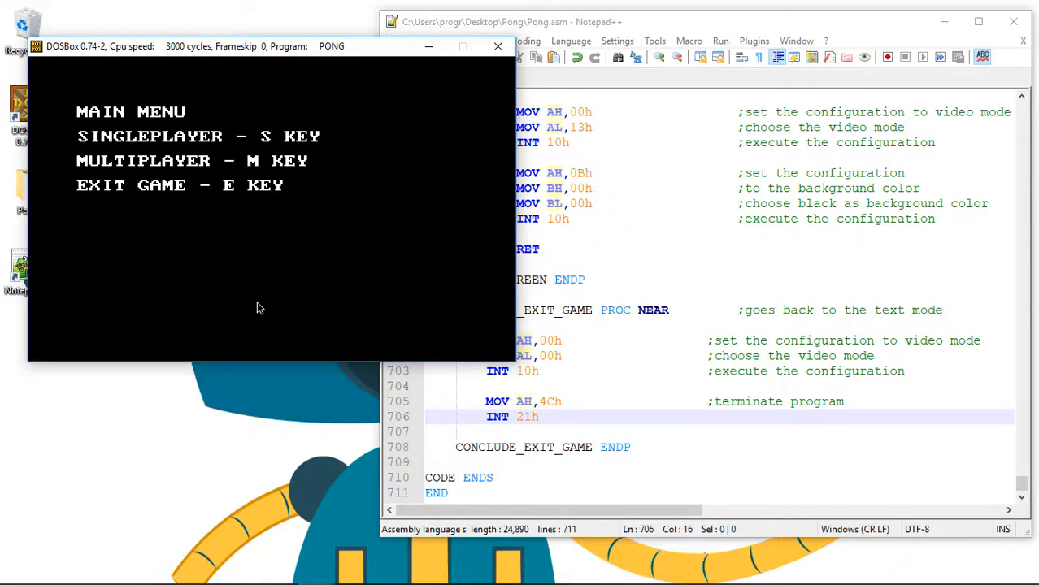
key(e)
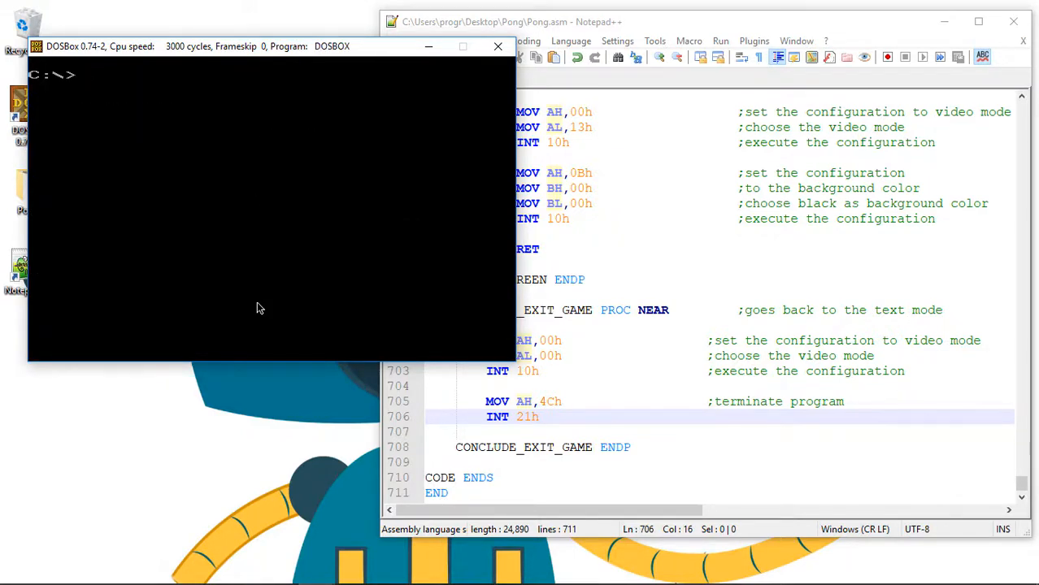
drag(228, 49, 272, 49)
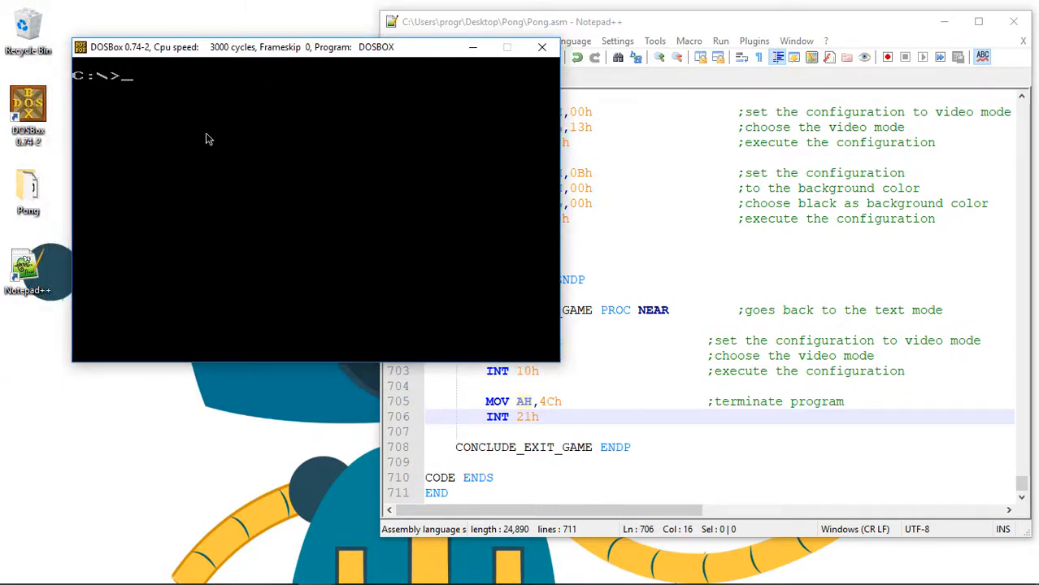
text(dadadad)
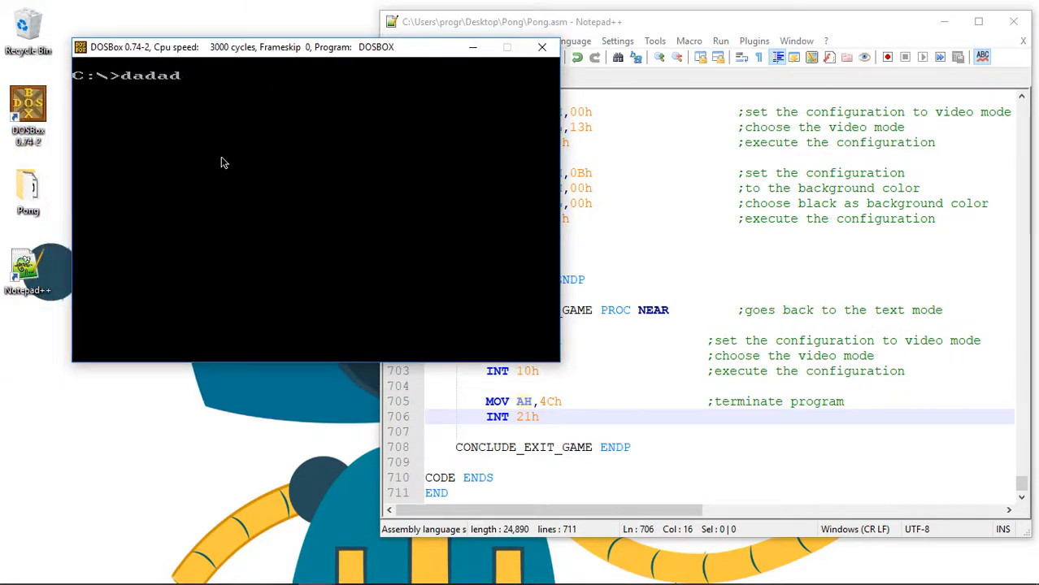
key(BackSpace)
key(BackSpace)
key(BackSpace)
key(BackSpace)
key(BackSpace)
text(pong)
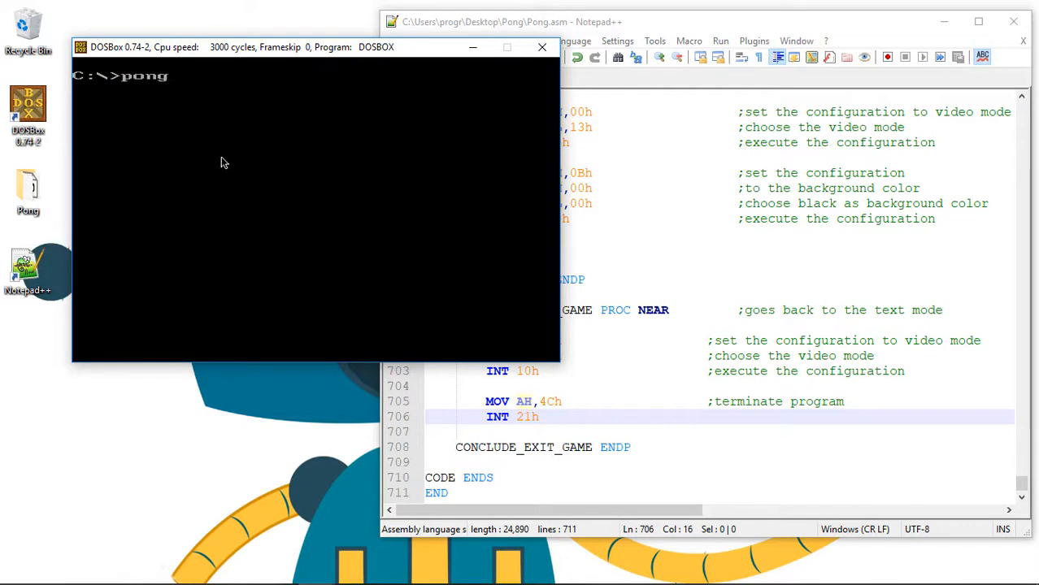
key(Return)
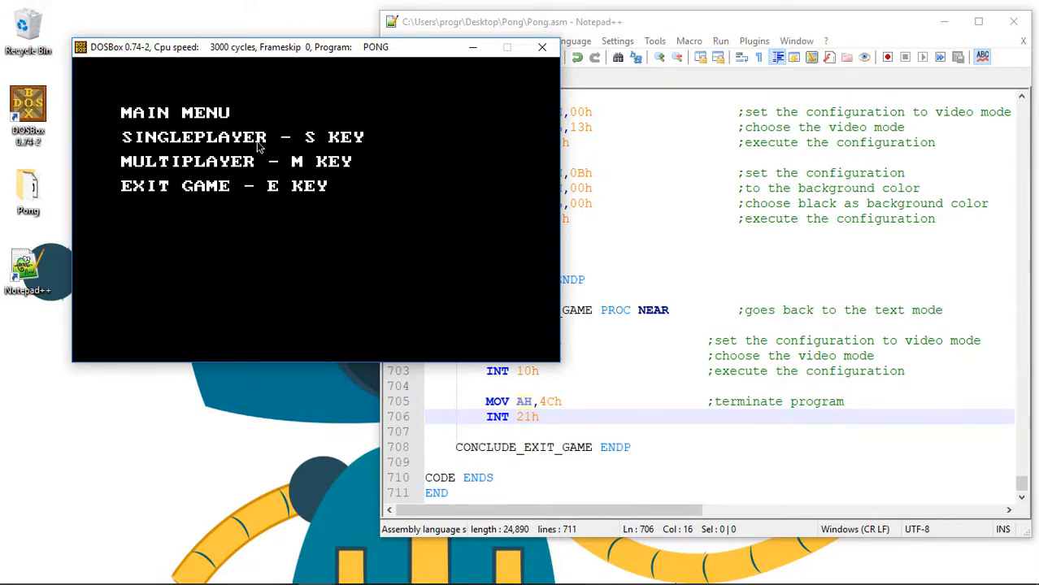
key(e)
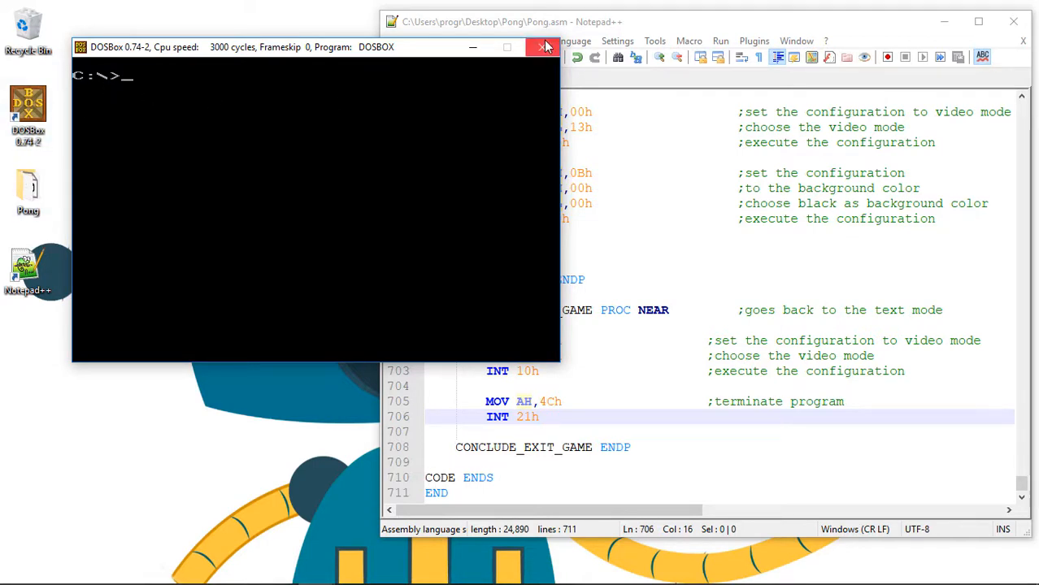
click(542, 47)
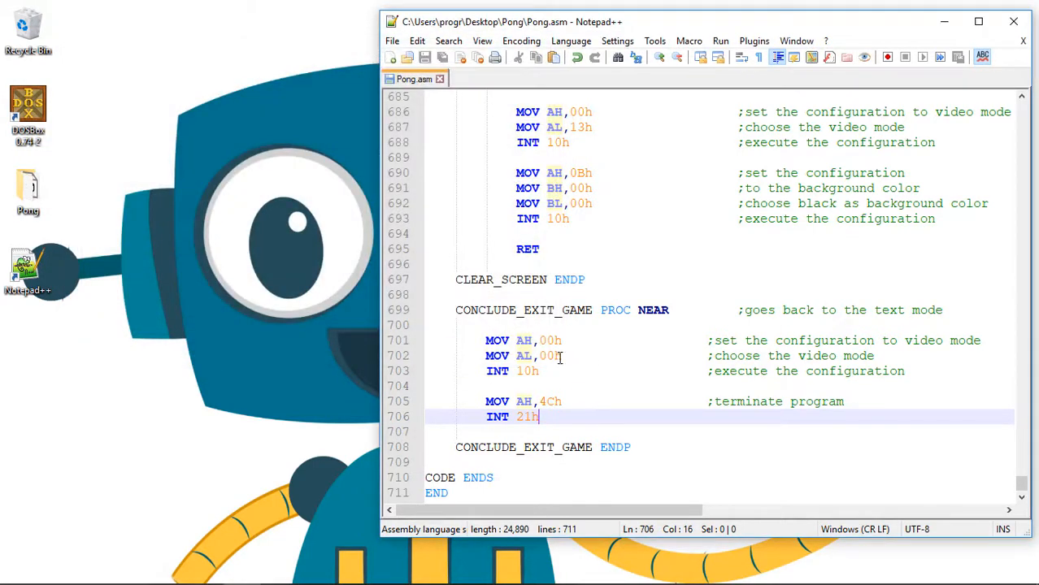
Note the MOV AL,00h line, then bring up Chrome's INT 10,0 Set Video Mode page
drag(561, 356, 486, 358)
click(569, 371)
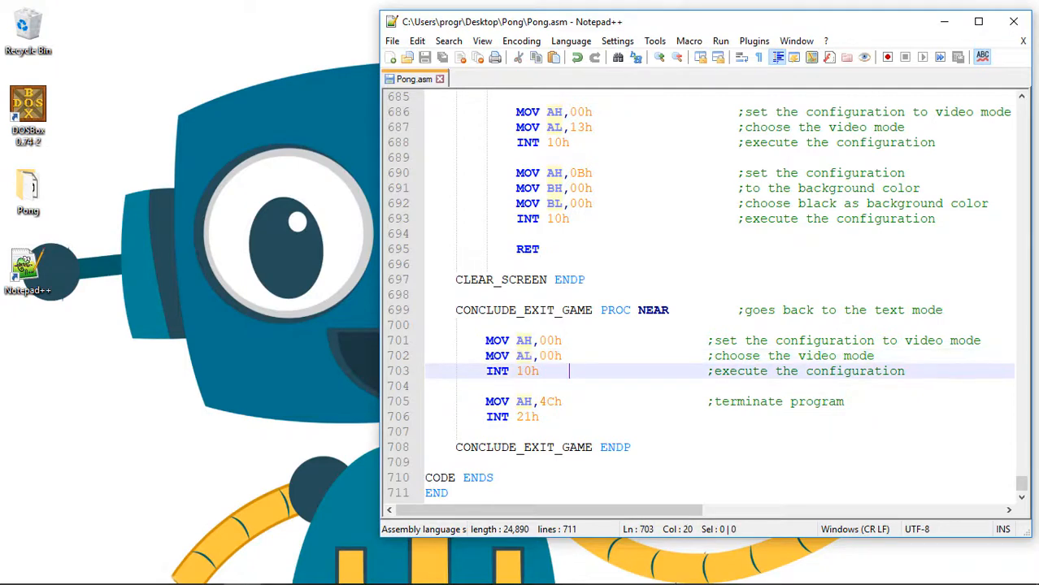
click(168, 570)
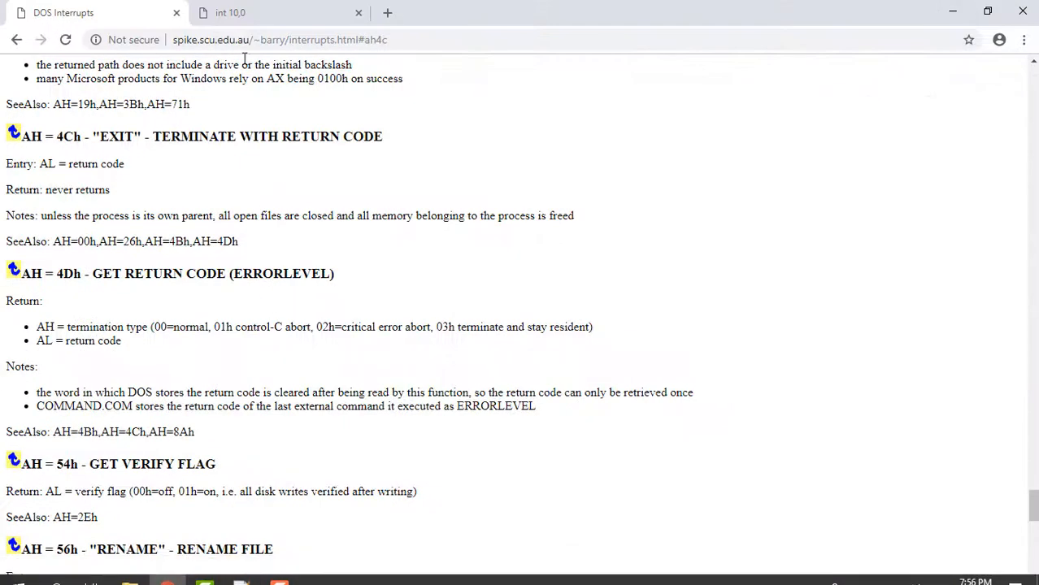
click(247, 14)
click(168, 171)
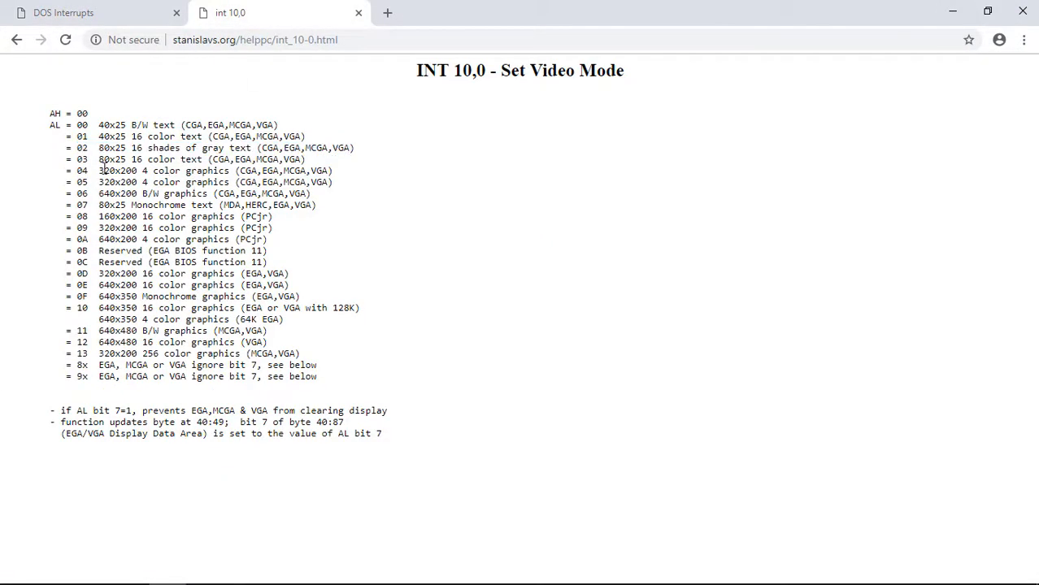
Compare text modes 00, 02 and 03 in the table and select value 02 for 80x25 text
drag(72, 148, 373, 169)
click(351, 175)
drag(74, 124, 279, 128)
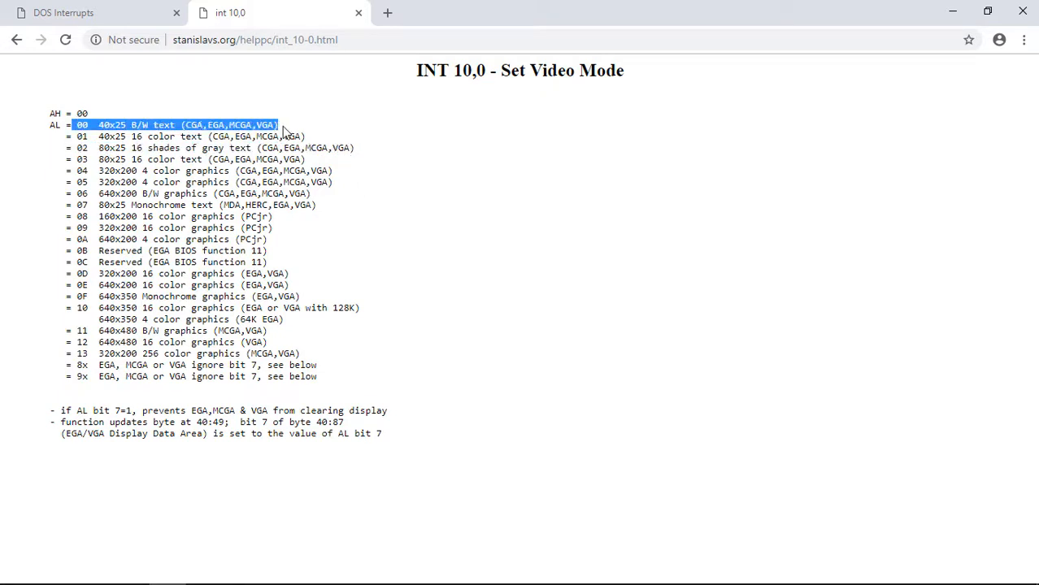
click(119, 152)
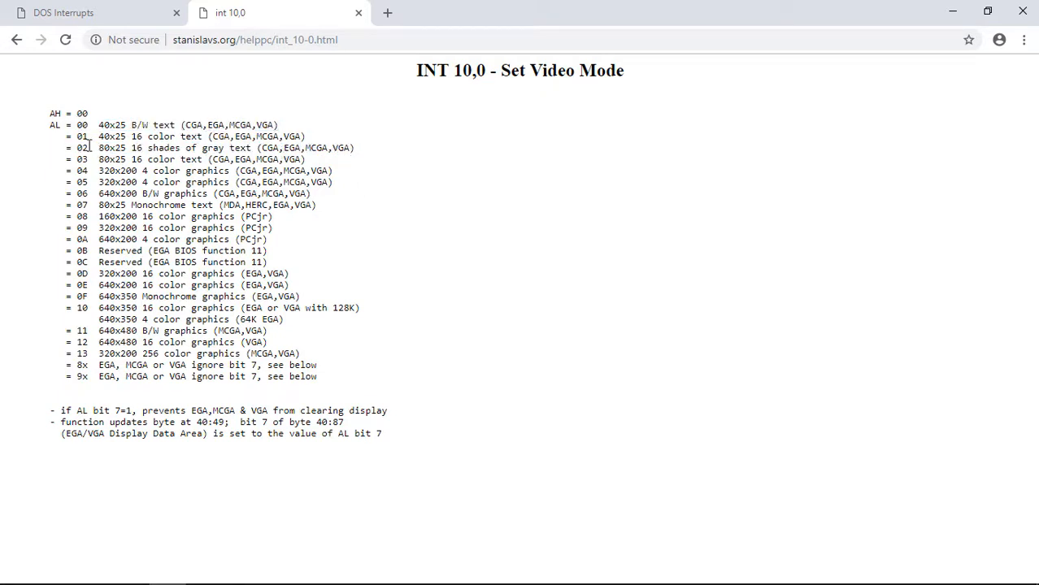
drag(75, 148, 362, 151)
right_click(307, 160)
click(82, 158)
drag(80, 154, 313, 162)
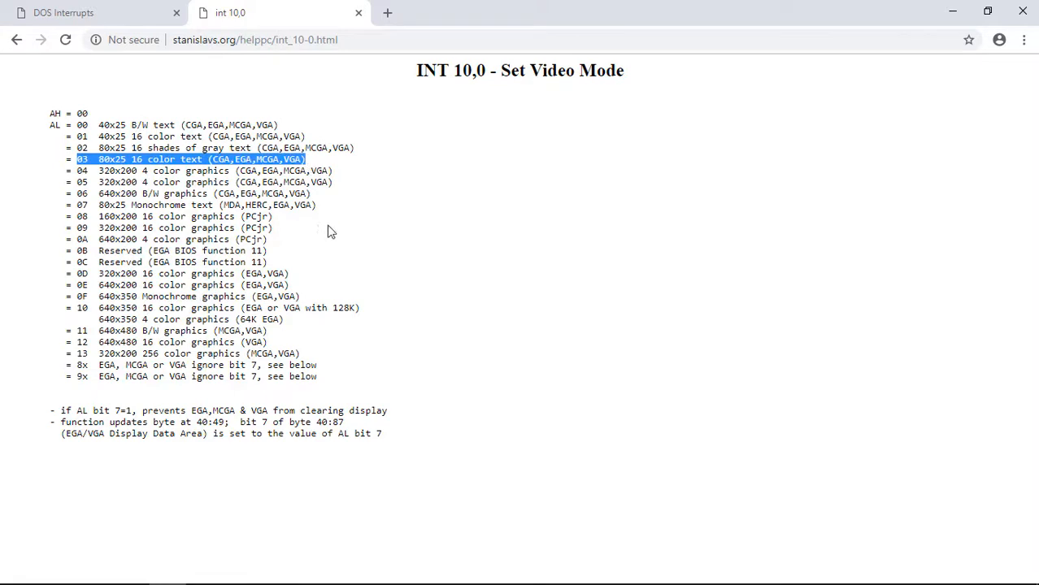
click(280, 199)
double_click(81, 148)
Change line 702 to MOV AL,02h so CONCLUDE_EXIT_GAME sets 80x25 text mode, and save
click(241, 571)
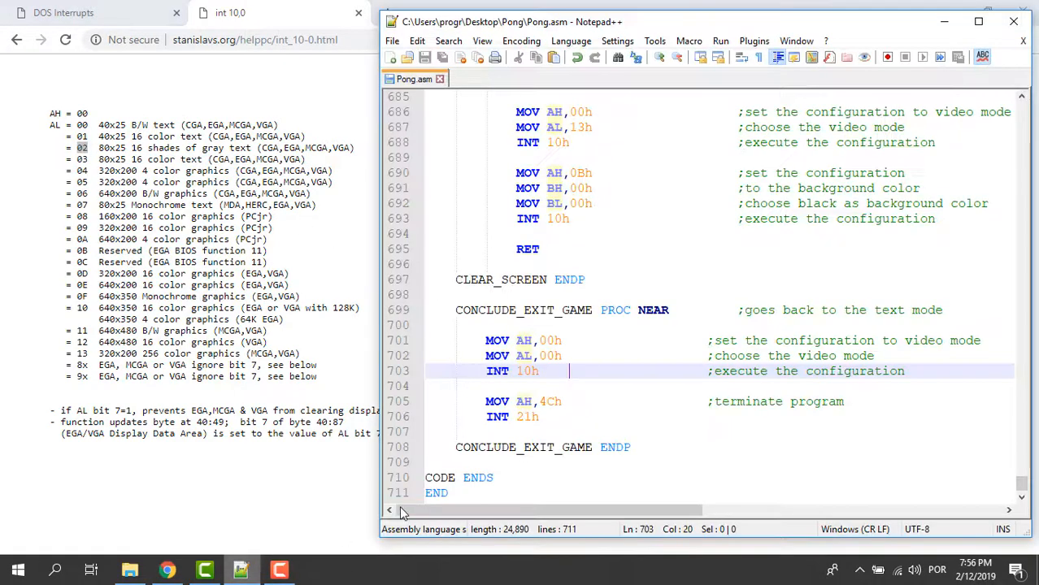
click(551, 356)
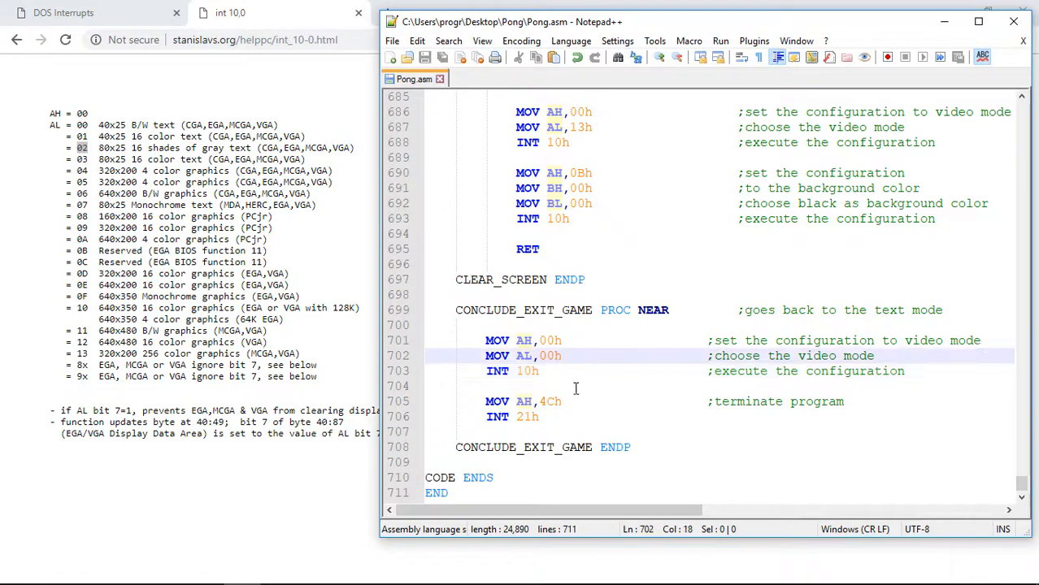
key(BackSpace)
text(2)
key(ctrl+s)
Minimise Chrome and launch DOSBox from the desktop shortcut
click(322, 307)
click(946, 10)
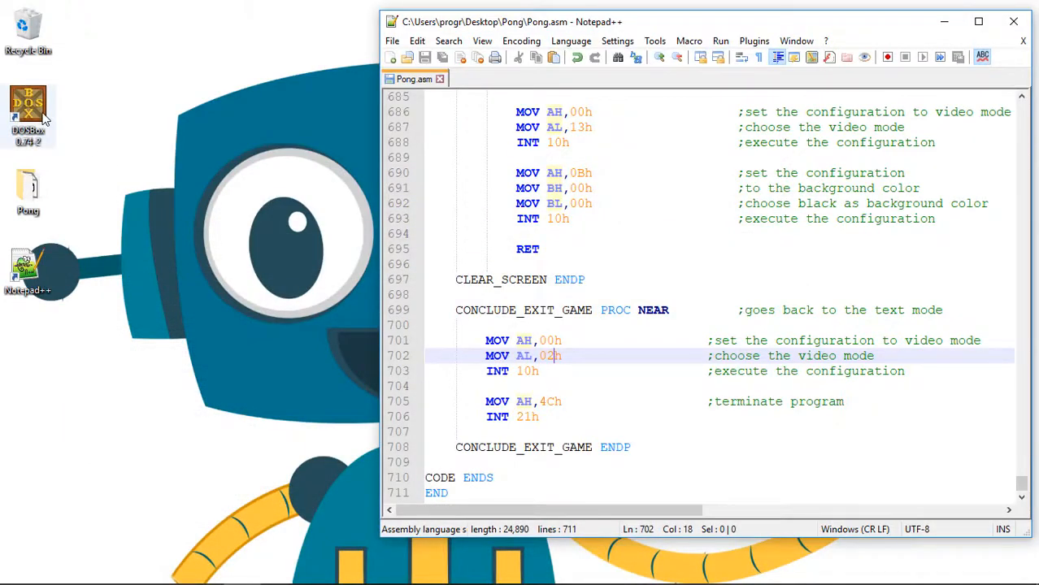
click(44, 120)
double_click(45, 119)
Position the DOSBox window, then assemble pong.asm with masm /a and link it into PONG.EXE
right_click(45, 120)
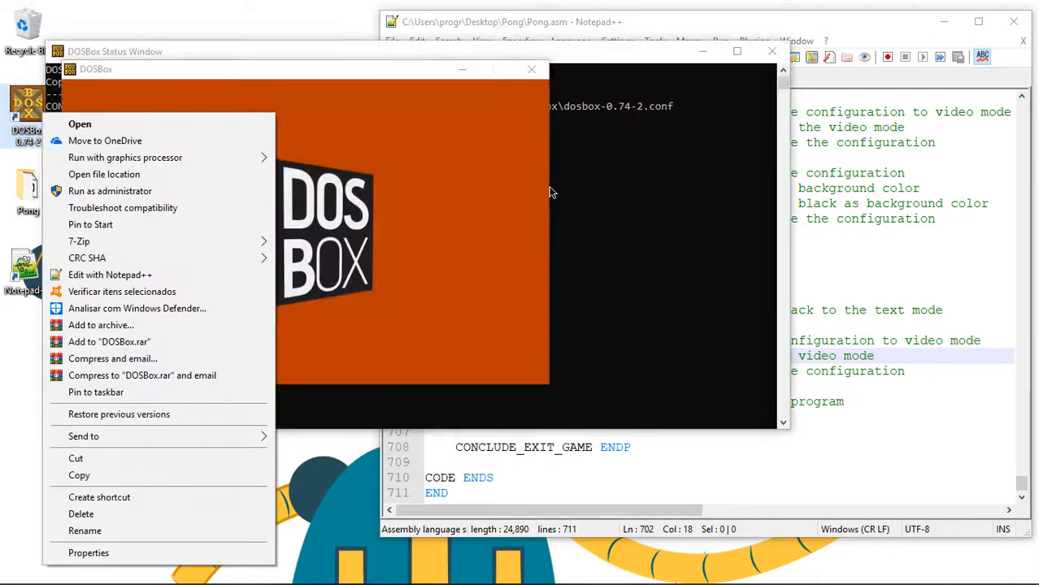
click(445, 167)
click(702, 51)
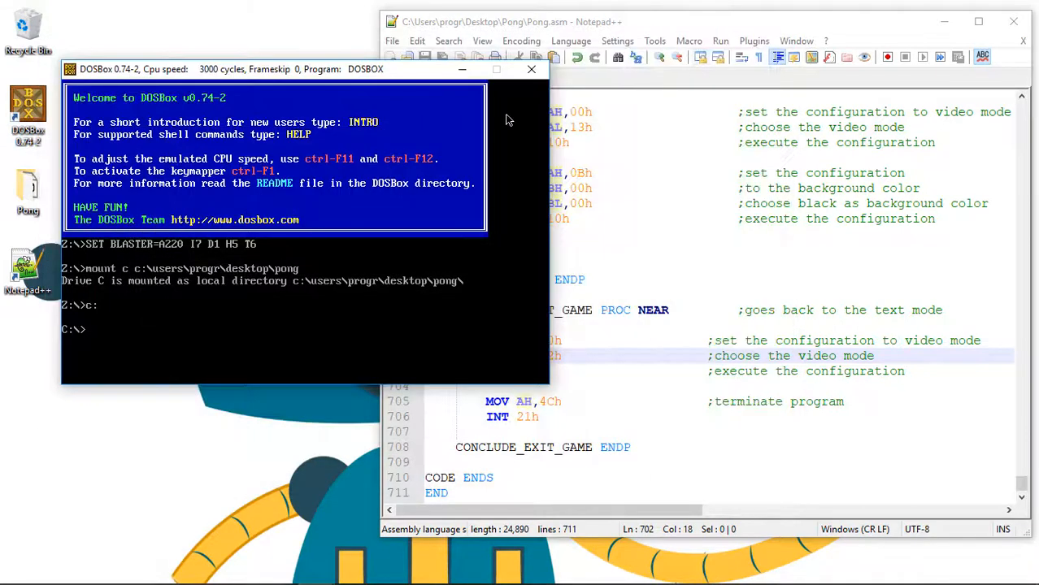
drag(340, 74, 318, 97)
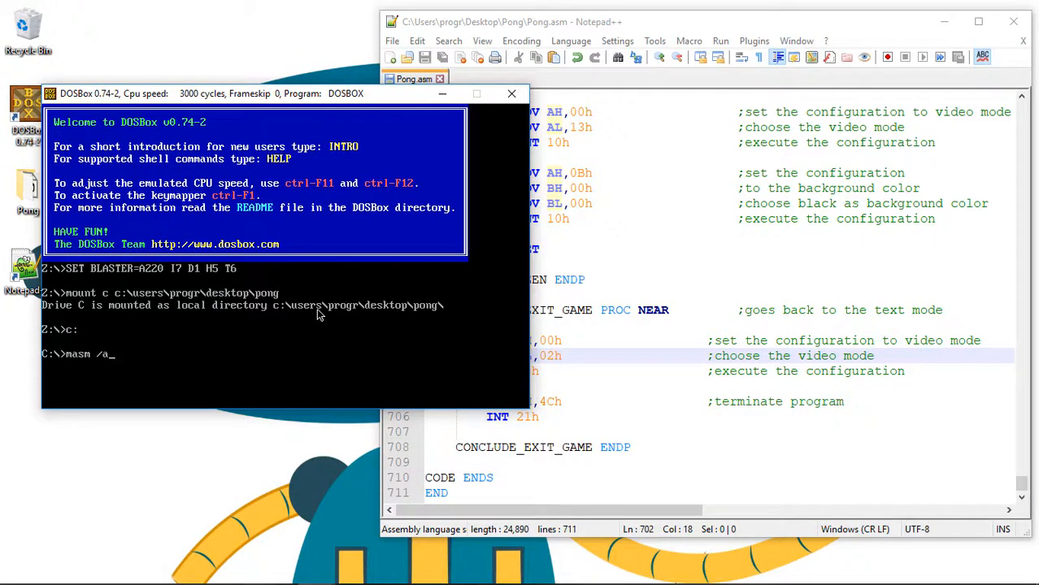
text(sm)
key(Return)
key(Return)
key(Return)
key(Return)
text(link pong)
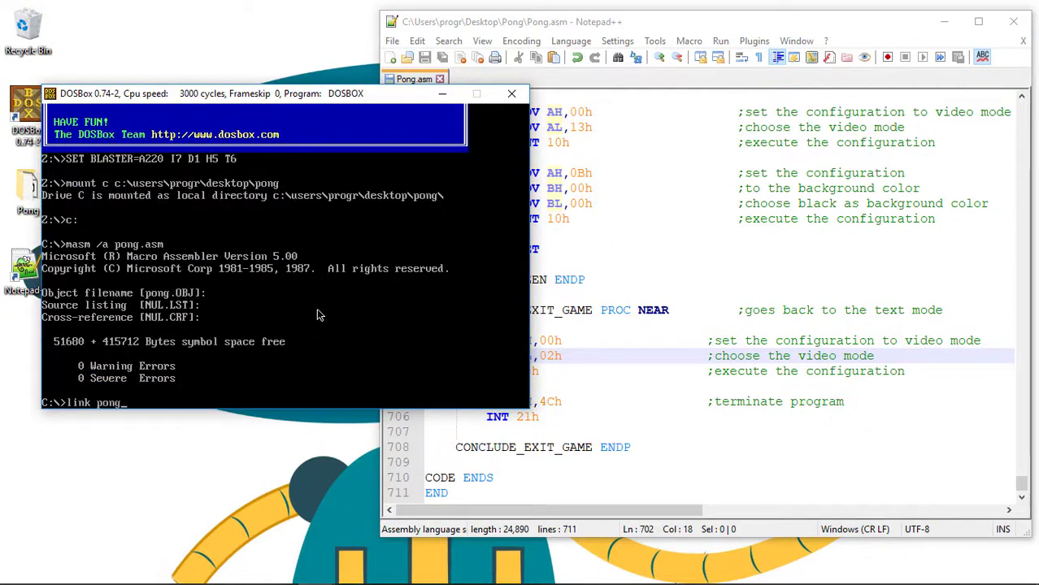
key(Return)
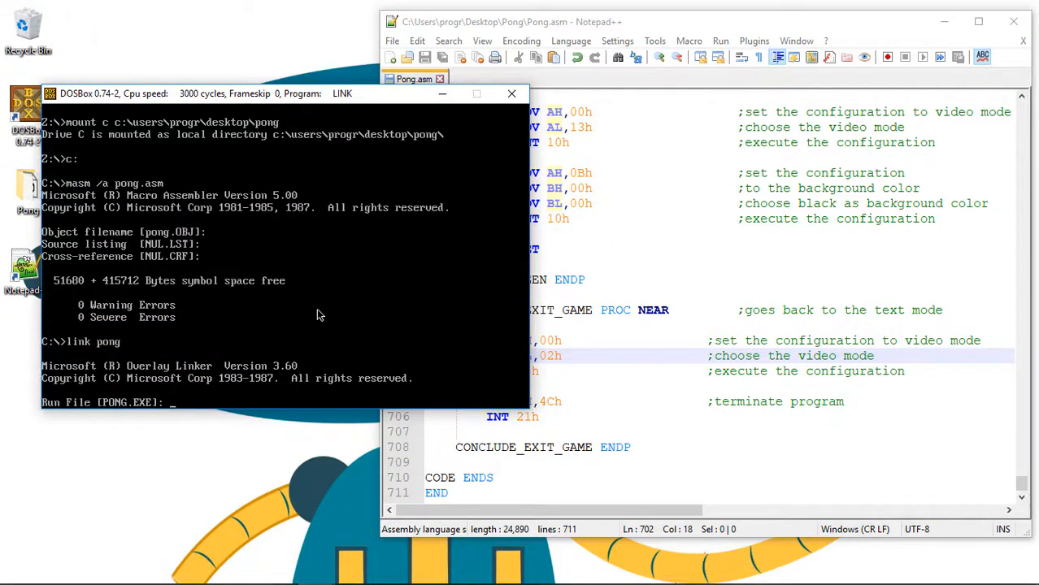
text(;)
key(Return)
text(po)
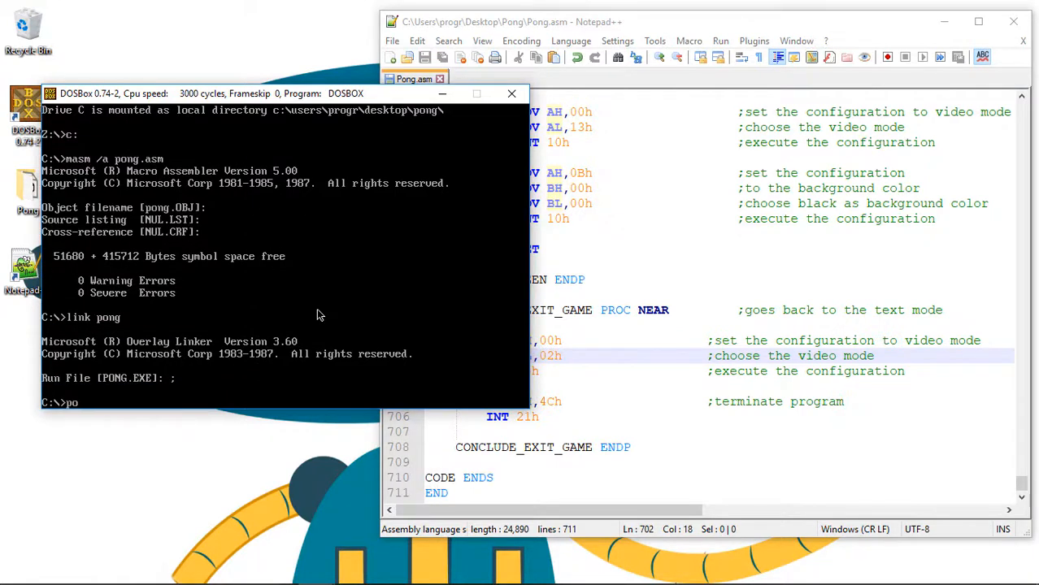
text(ng)
key(Return)
Run pong twice, exiting with E to a clean text prompt, then list C:\ with dir
key(e)
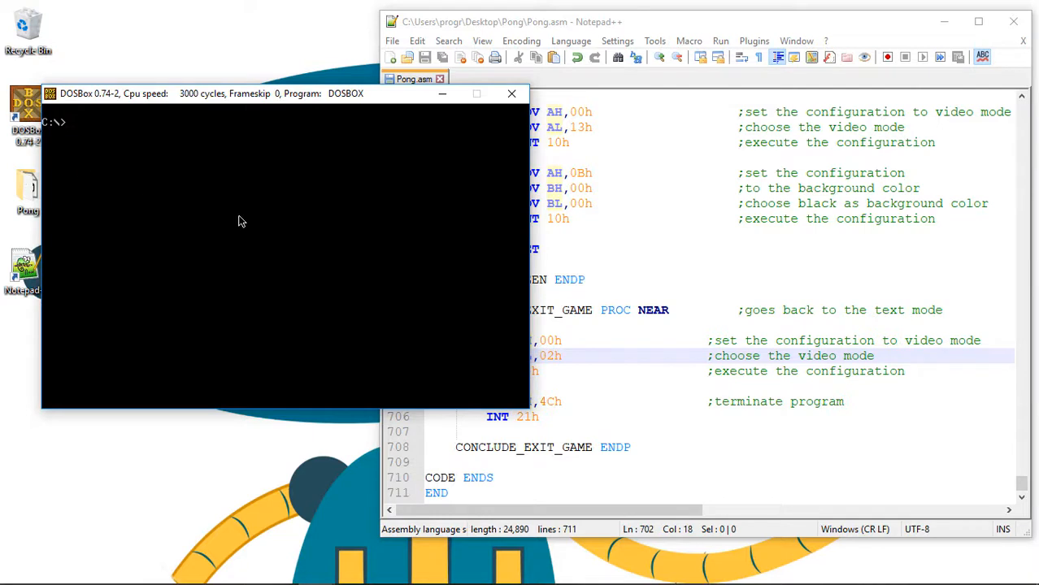
text(pong)
key(Return)
text(edir)
key(Return)
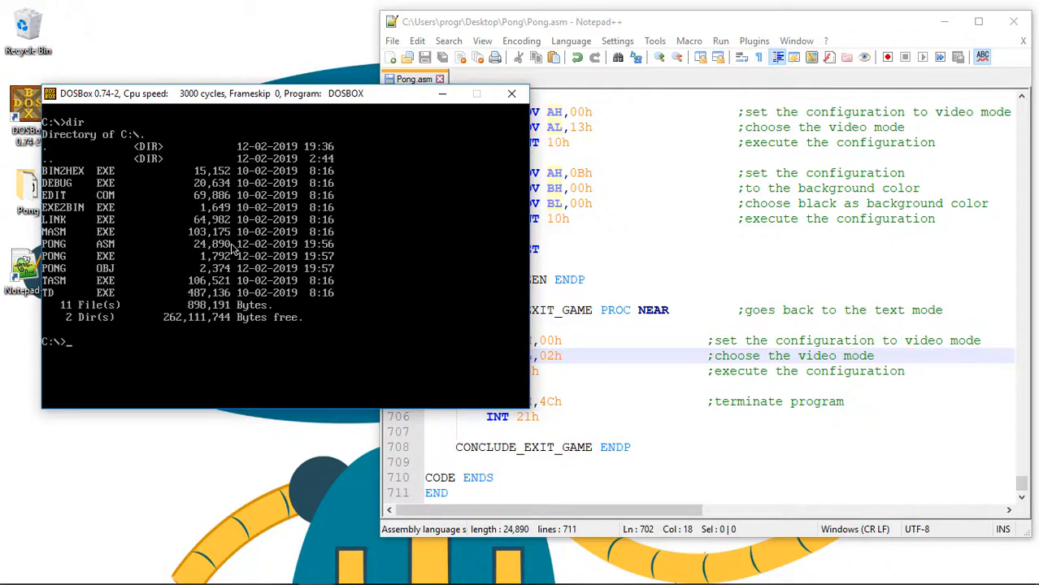